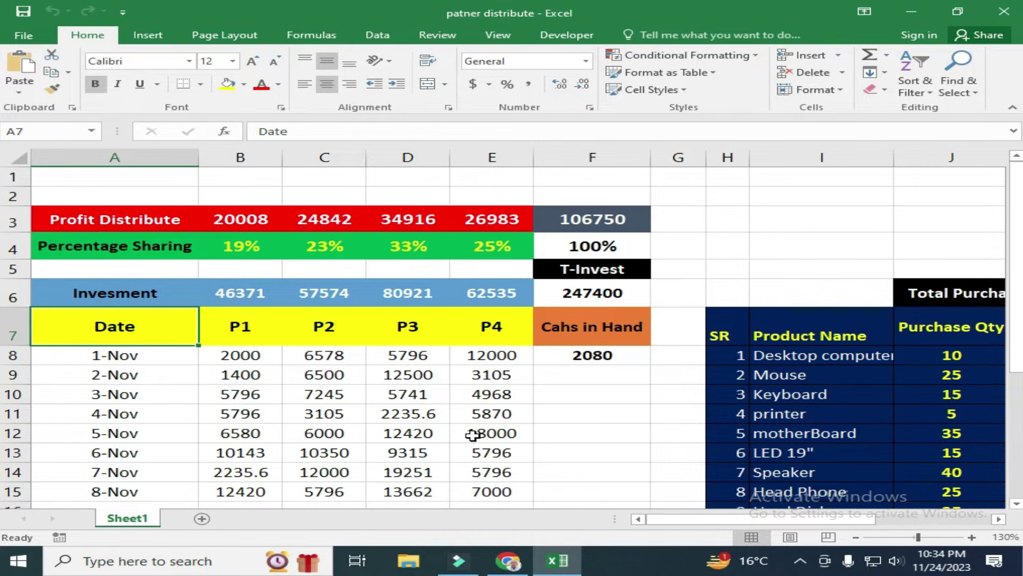
- Add a new worksheet to the workbook and enter the header "Date" in cell A7
click(444, 425)
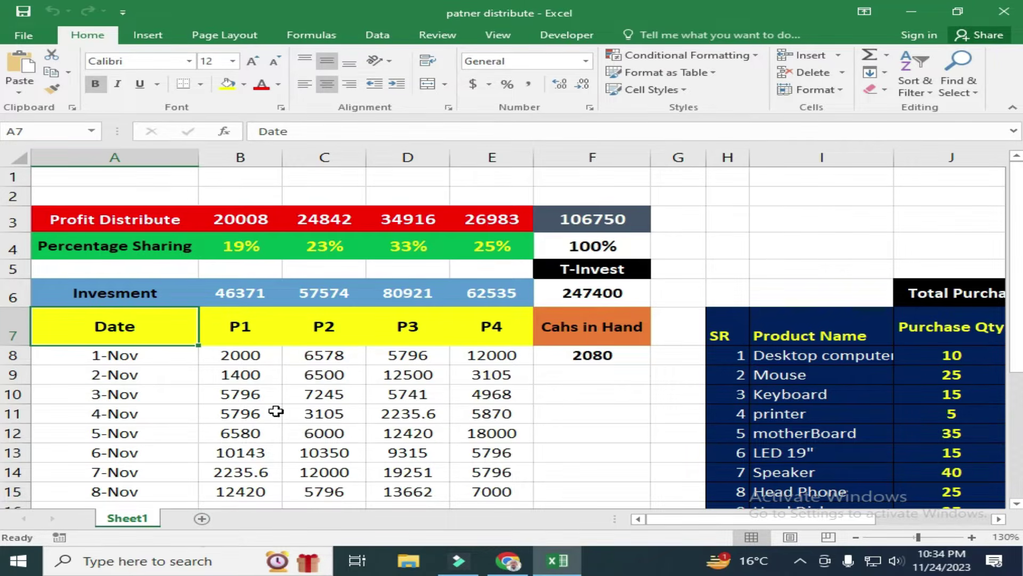
click(201, 520)
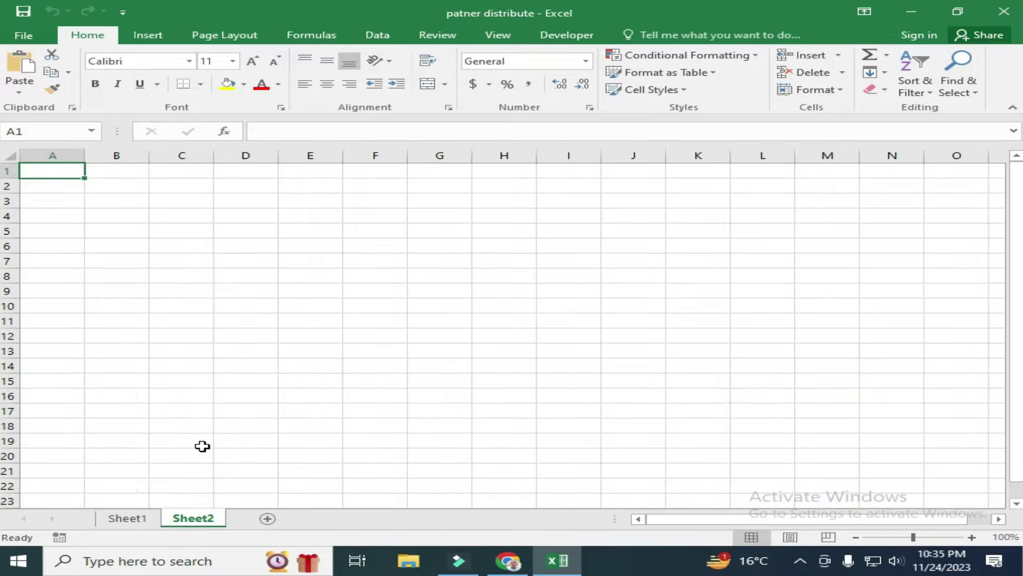
click(43, 262)
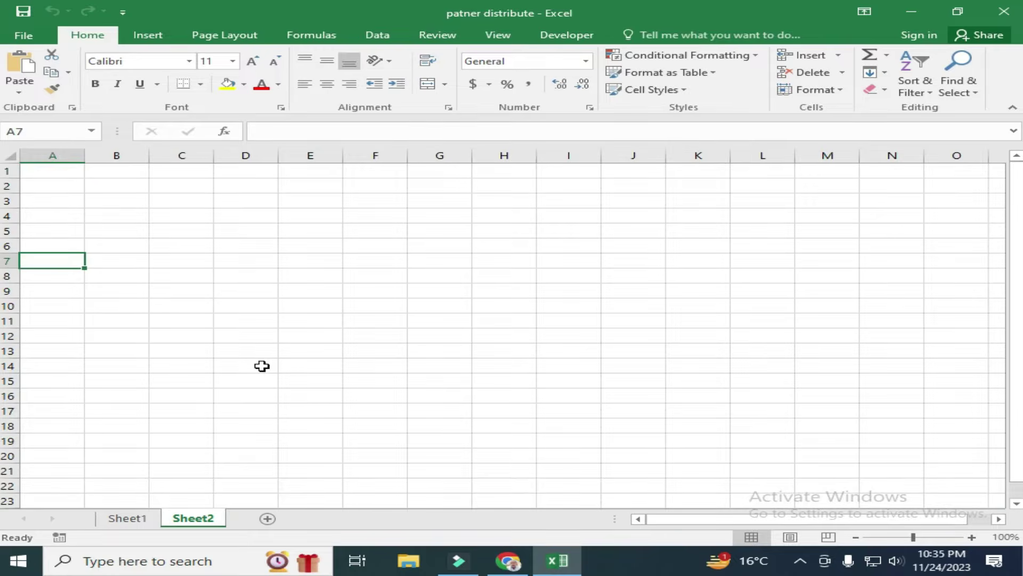
text(Date)
key(Tab)
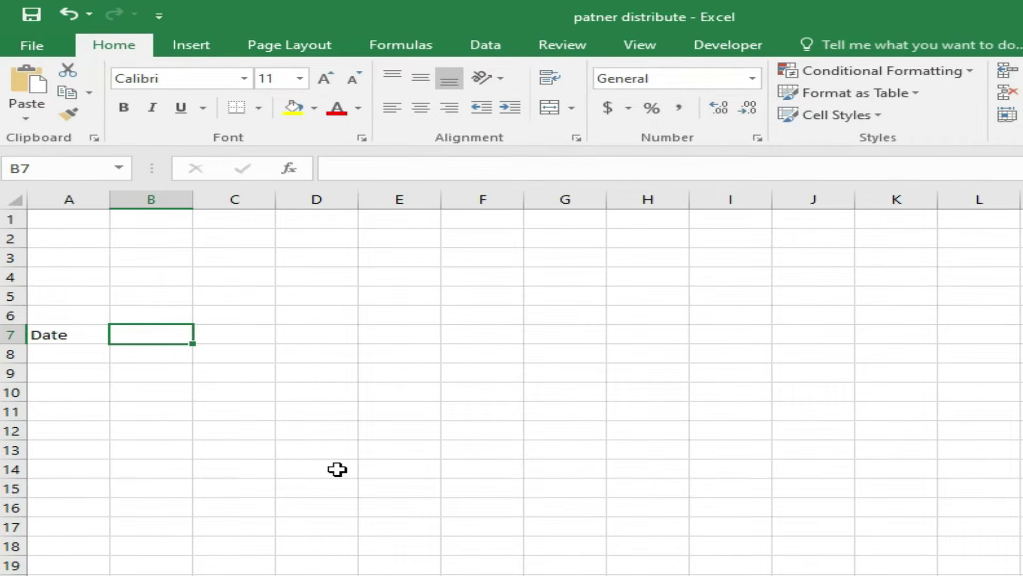
- Enter P1 in cell B7 and fill the series across to P4 in E7
text(P)
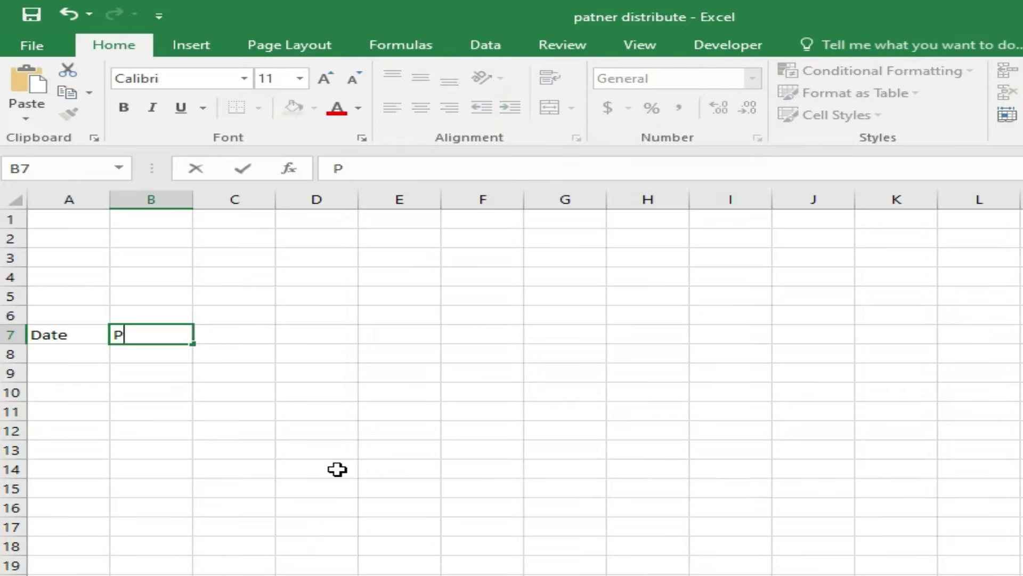
text(1)
key(Tab)
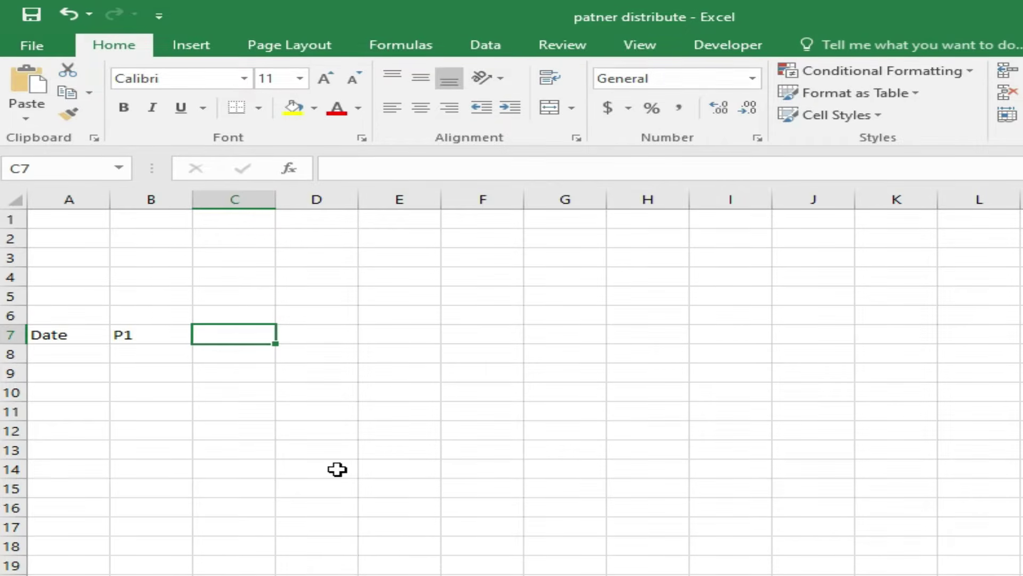
click(155, 338)
drag(190, 341, 432, 343)
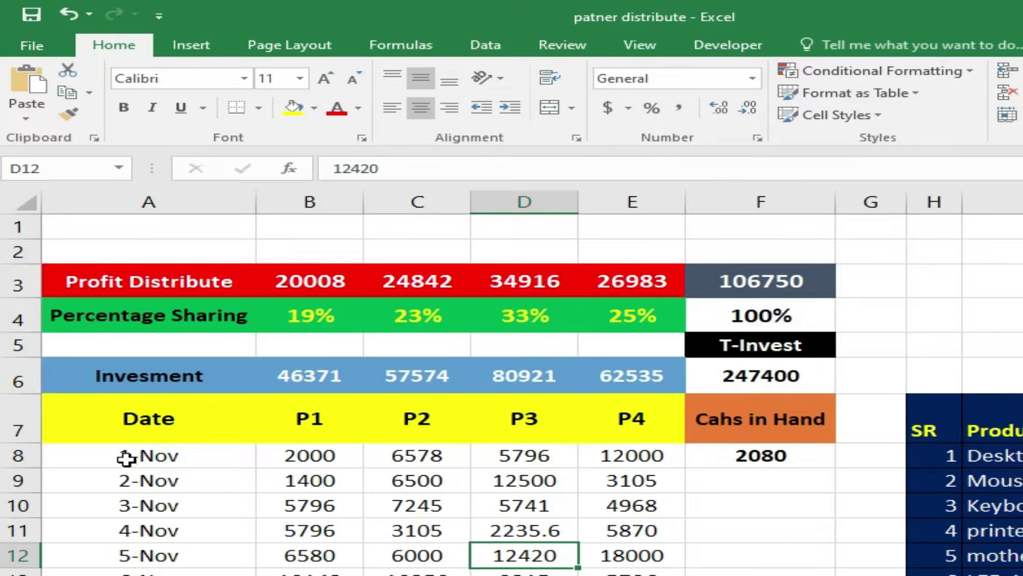
- Copy the dated partner amounts in A8:E15 of Sheet1 into Sheet2, starting at cell A8
drag(130, 457, 477, 429)
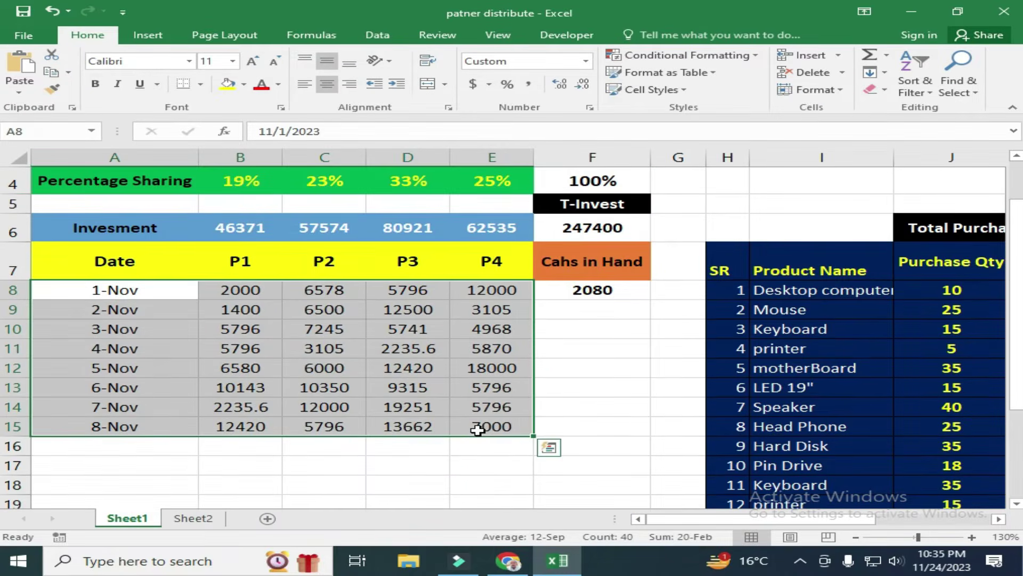
key(ctrl+c)
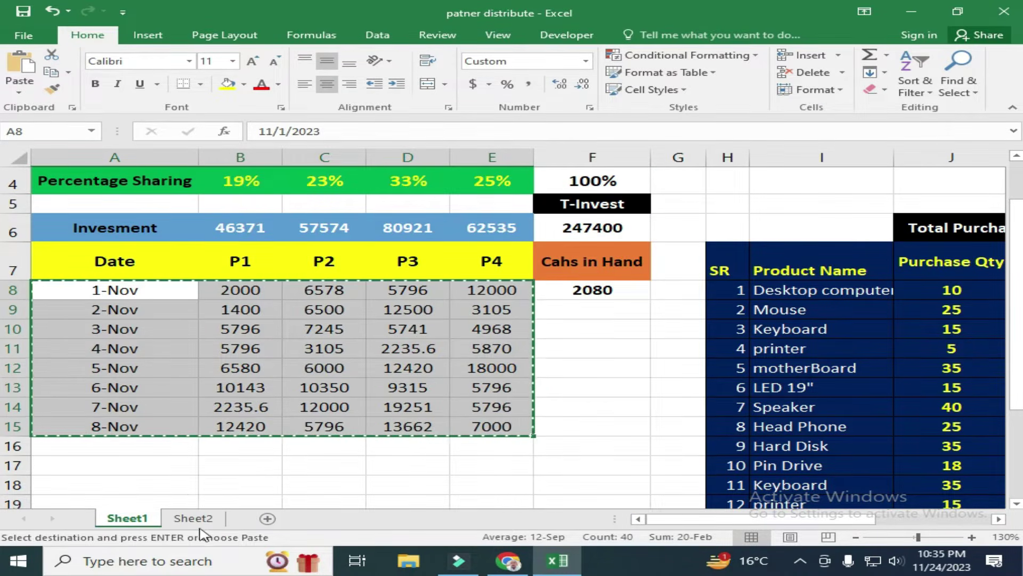
click(193, 518)
click(70, 353)
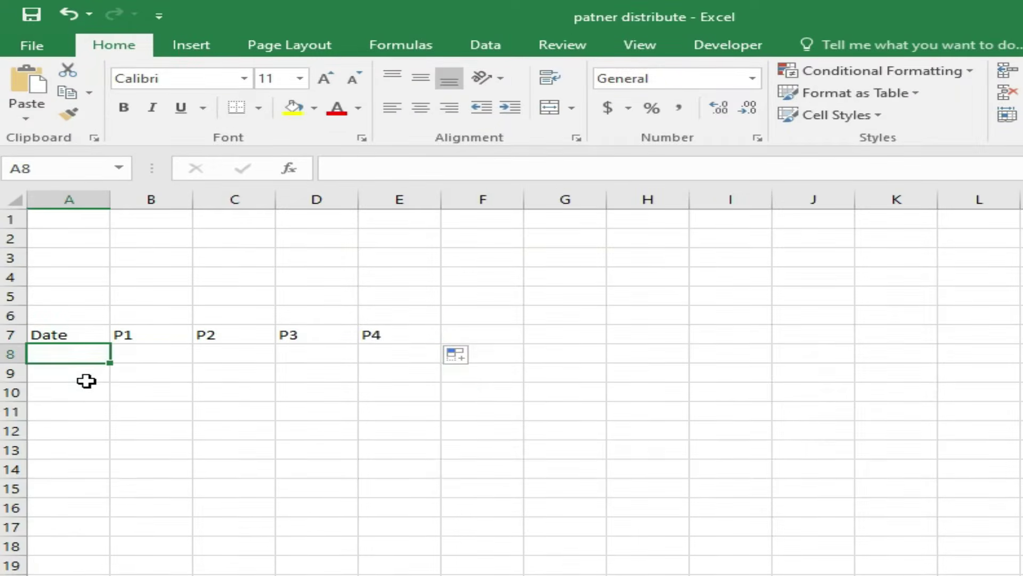
key(ctrl+v)
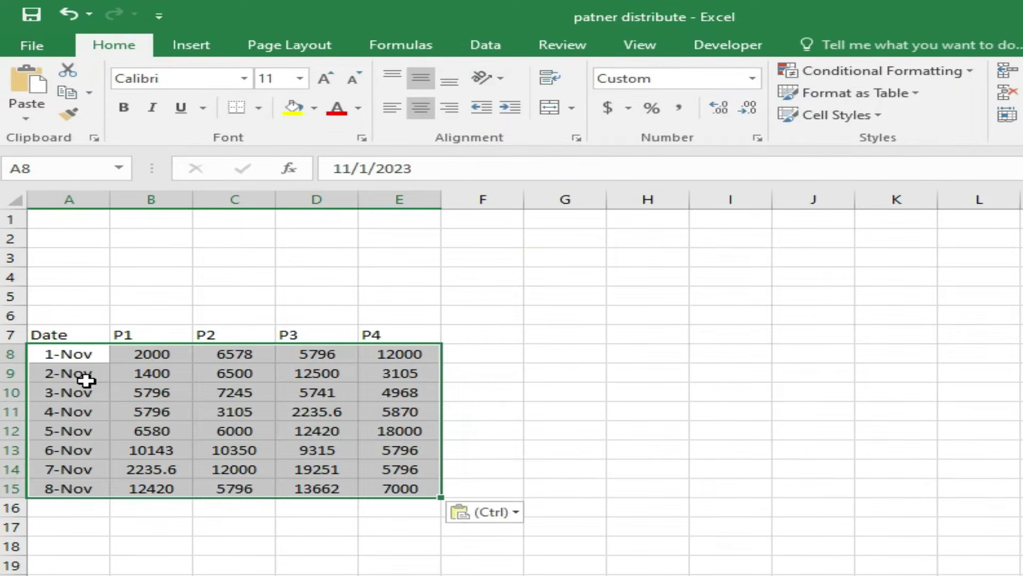
click(343, 430)
- Center the whole table A7:E15 horizontally and vertically within its cells
drag(53, 334, 383, 333)
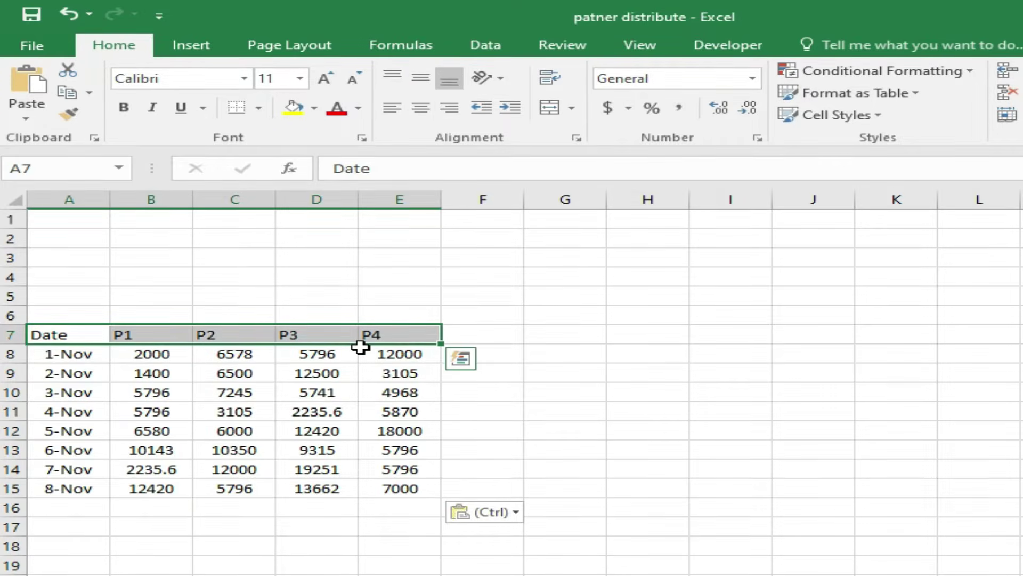
key(ctrl+shift+Down)
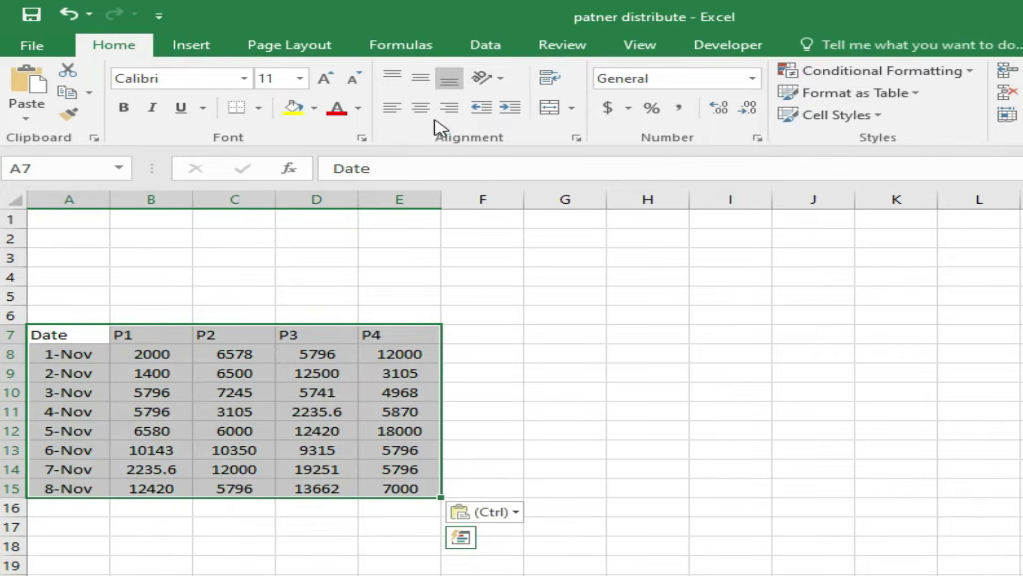
click(421, 107)
click(420, 78)
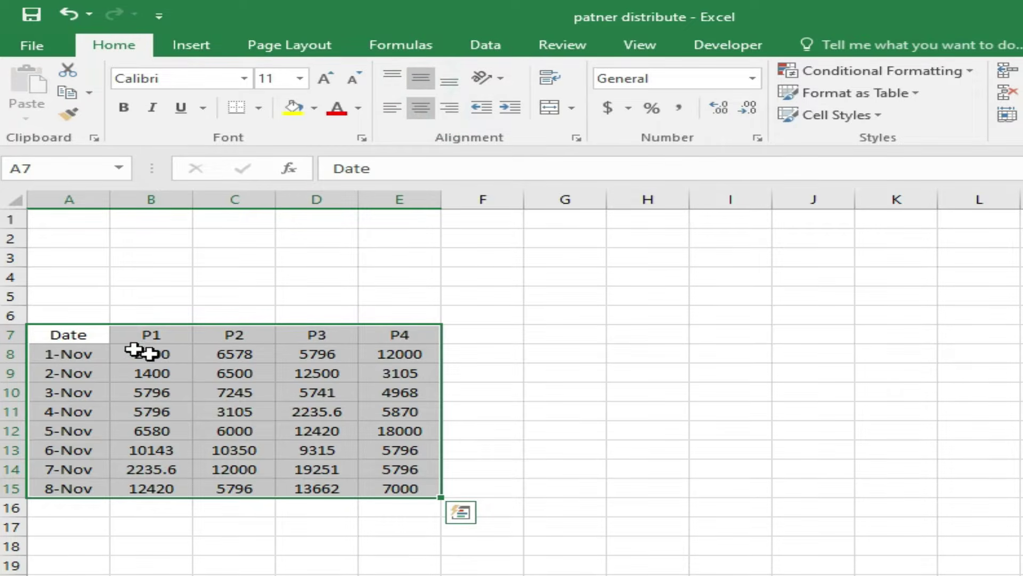
- Format the header row A7:E7 as bold with a yellow fill and make row 7 slightly taller
drag(75, 336, 394, 333)
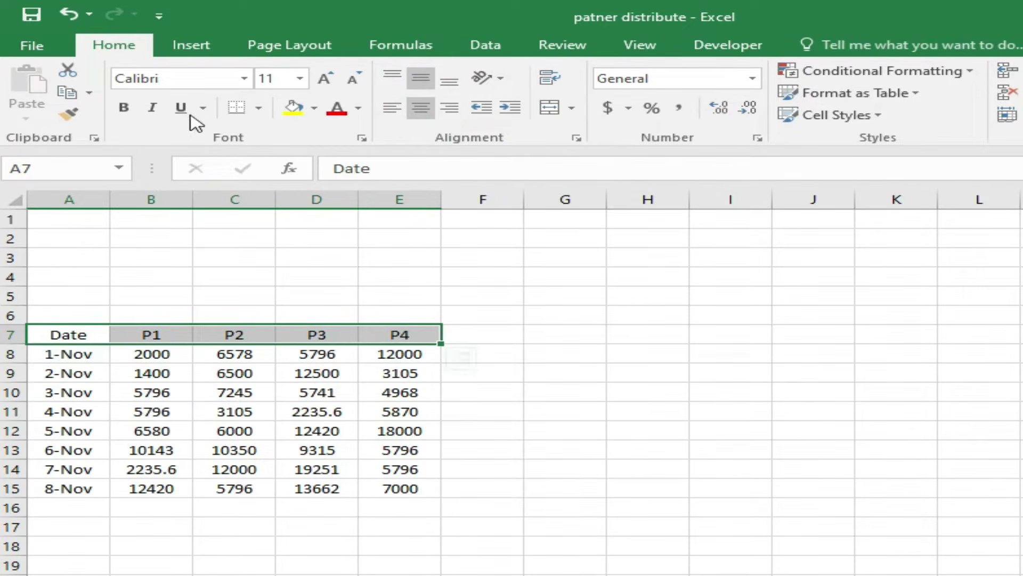
click(123, 107)
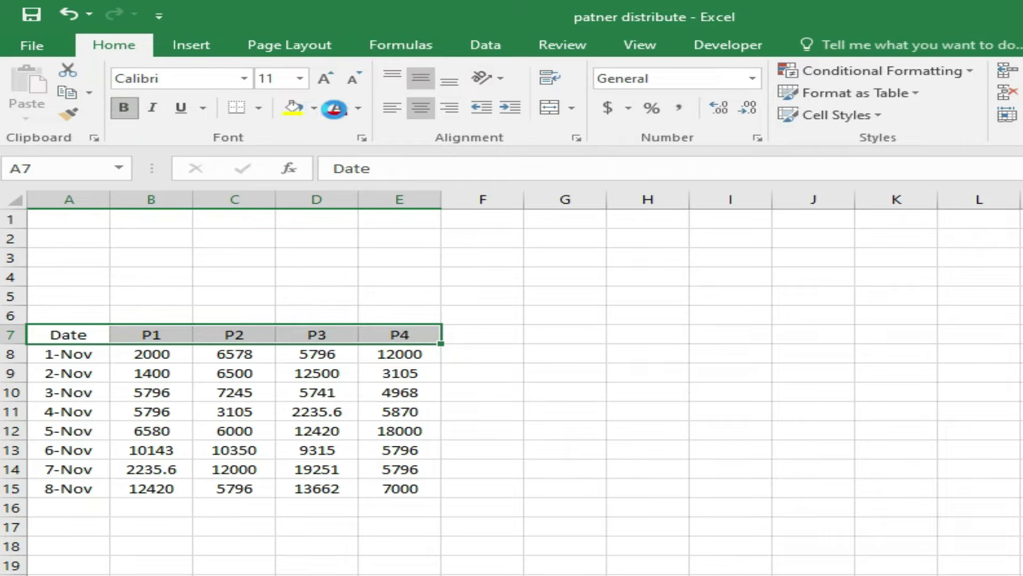
click(314, 110)
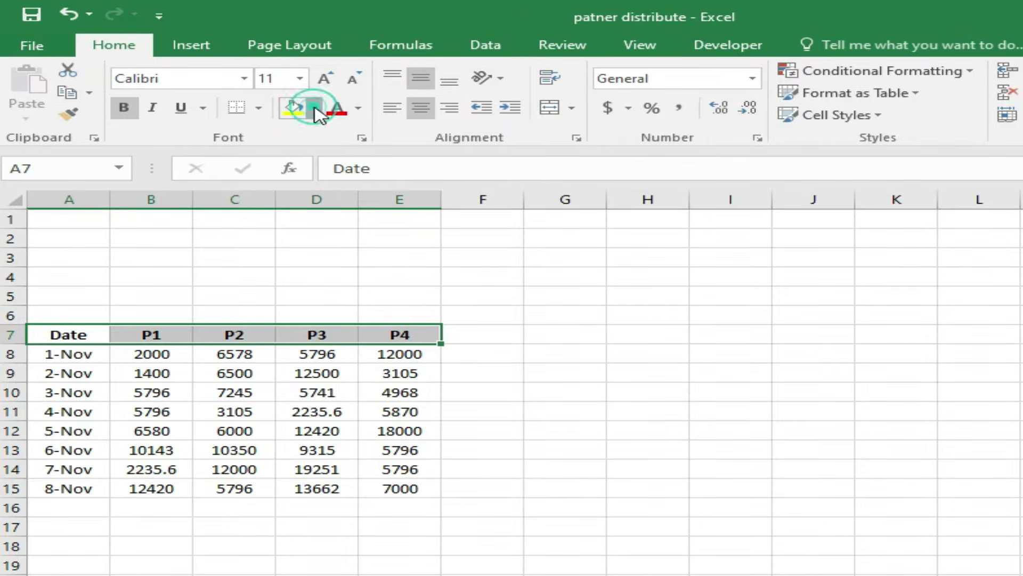
click(354, 257)
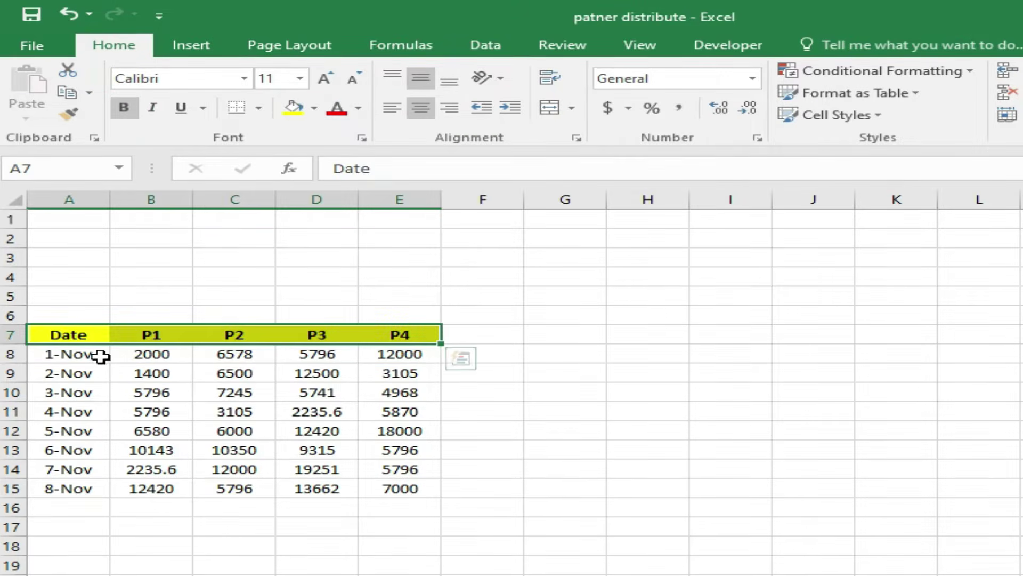
drag(17, 344, 17, 353)
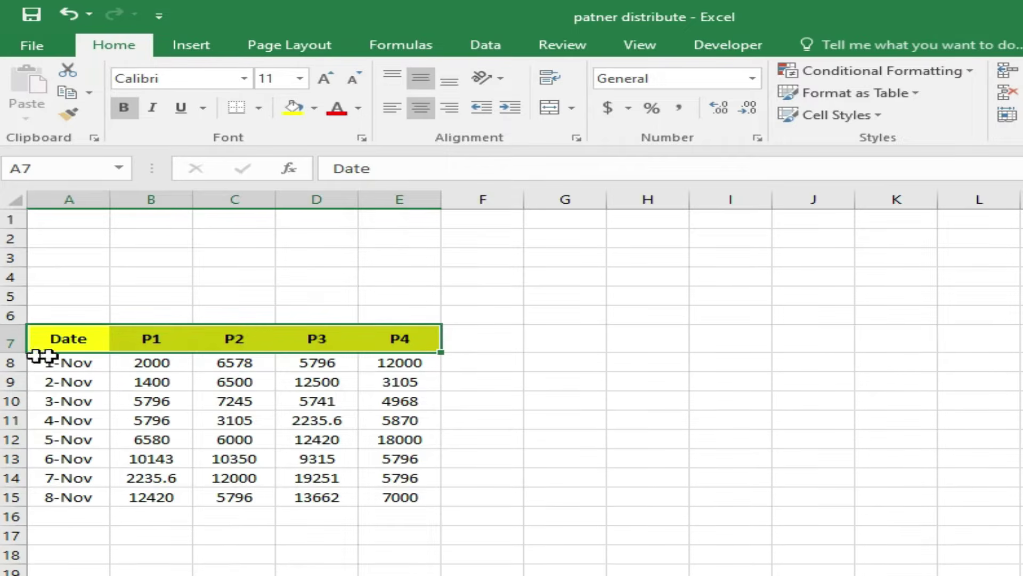
click(290, 341)
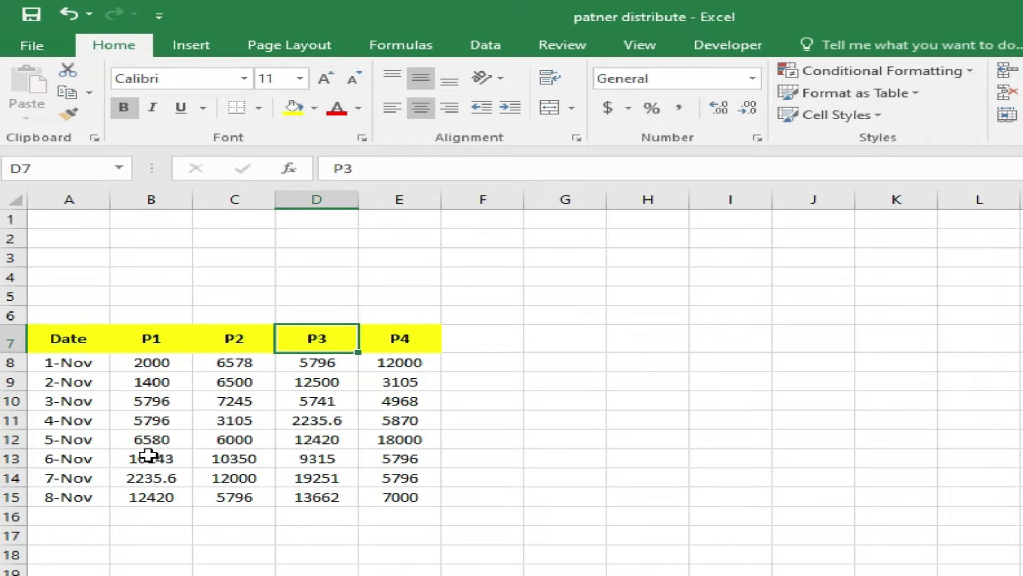
- Enter the label "Investmetn" in cell A6, above the Date header
click(141, 315)
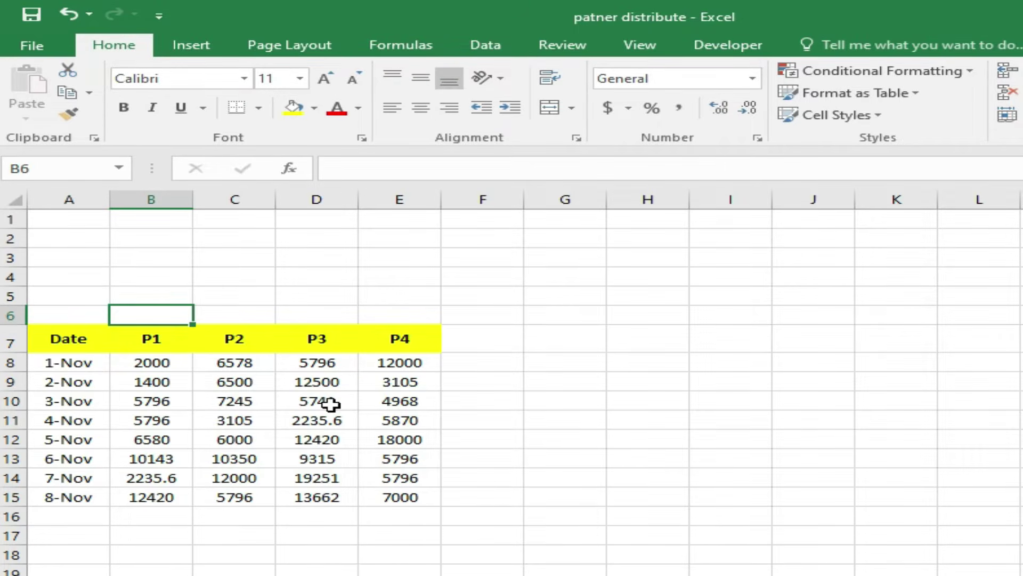
key(Left)
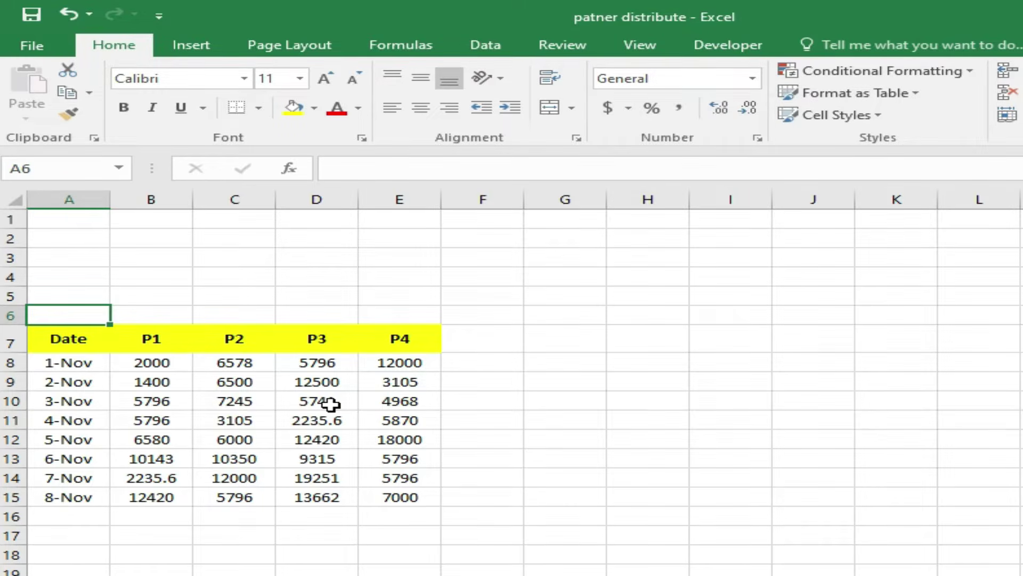
text(In)
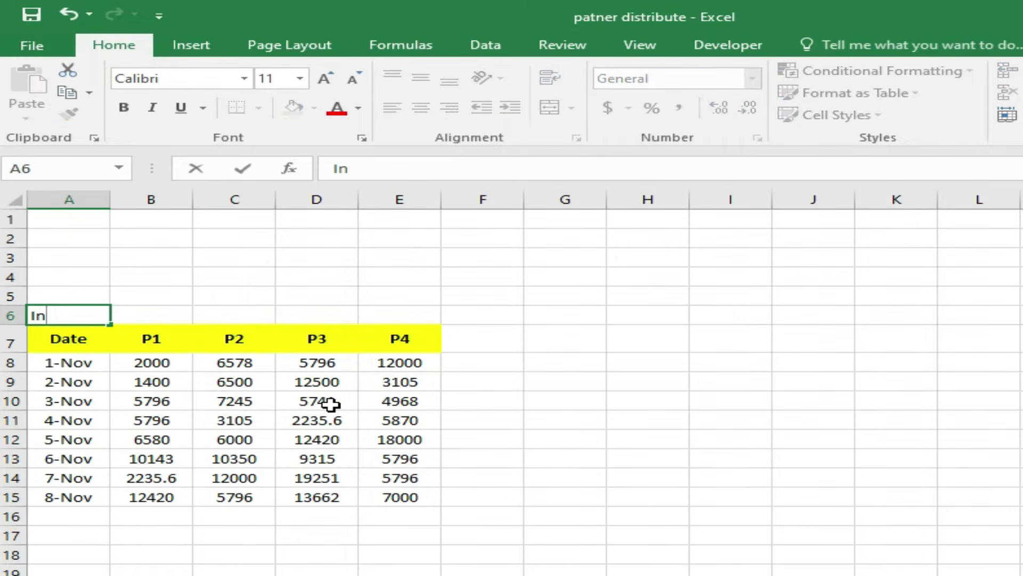
text(vestmetn)
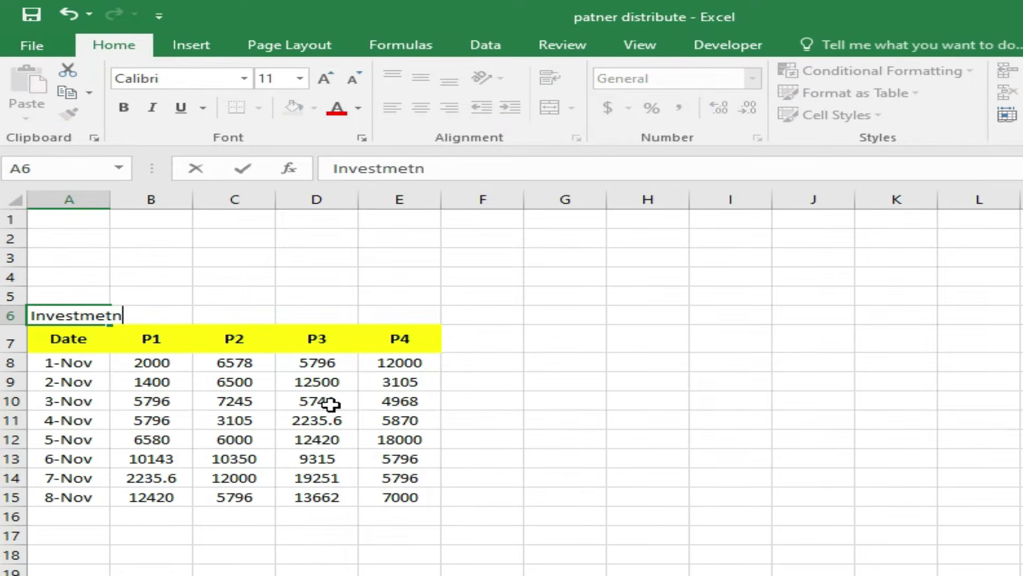
key(Tab)
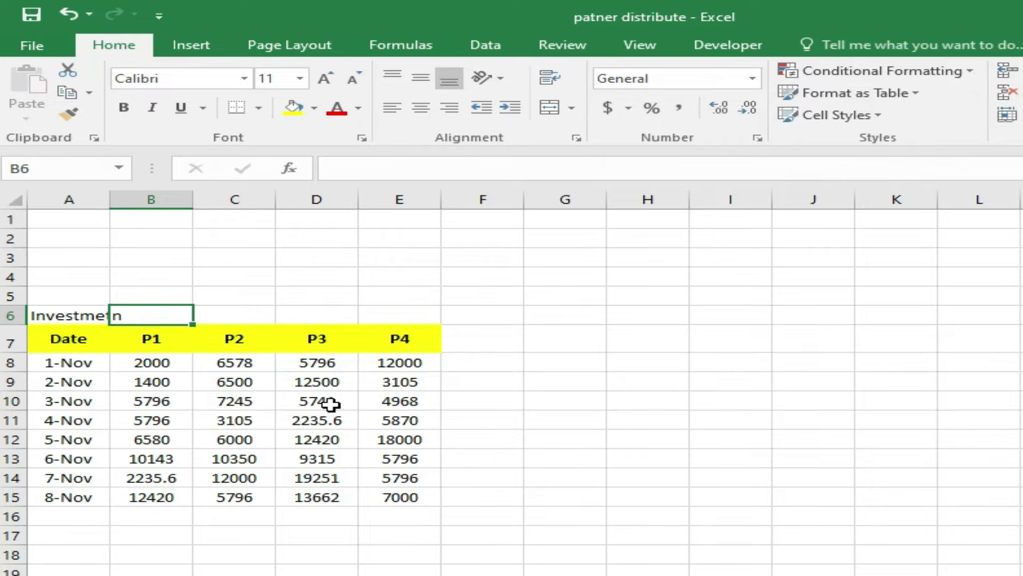
- Enter =SUM(B8:B1048576) in cell B6 to total all of partner P1's amounts down the column
text(=sum)
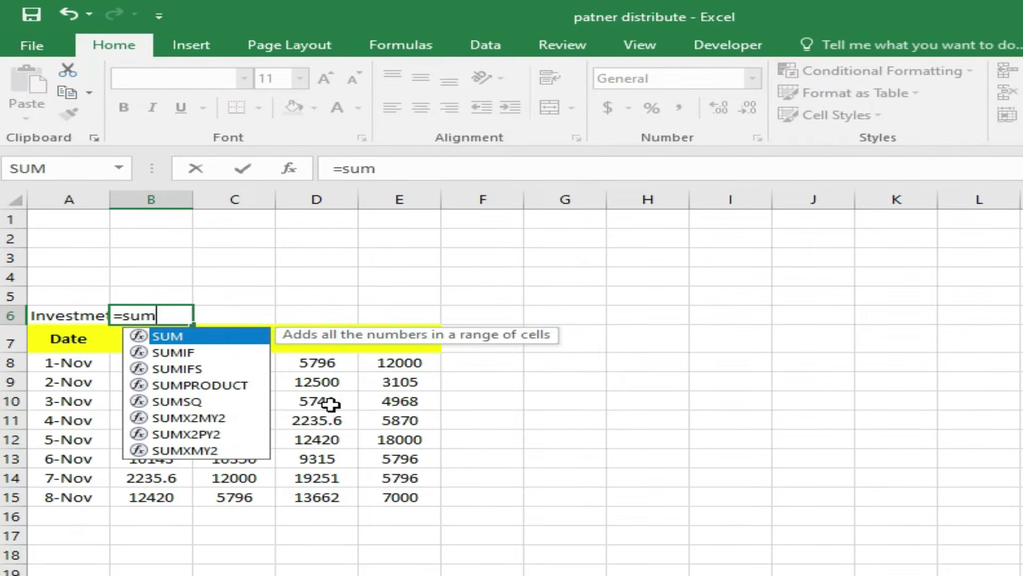
key(Tab)
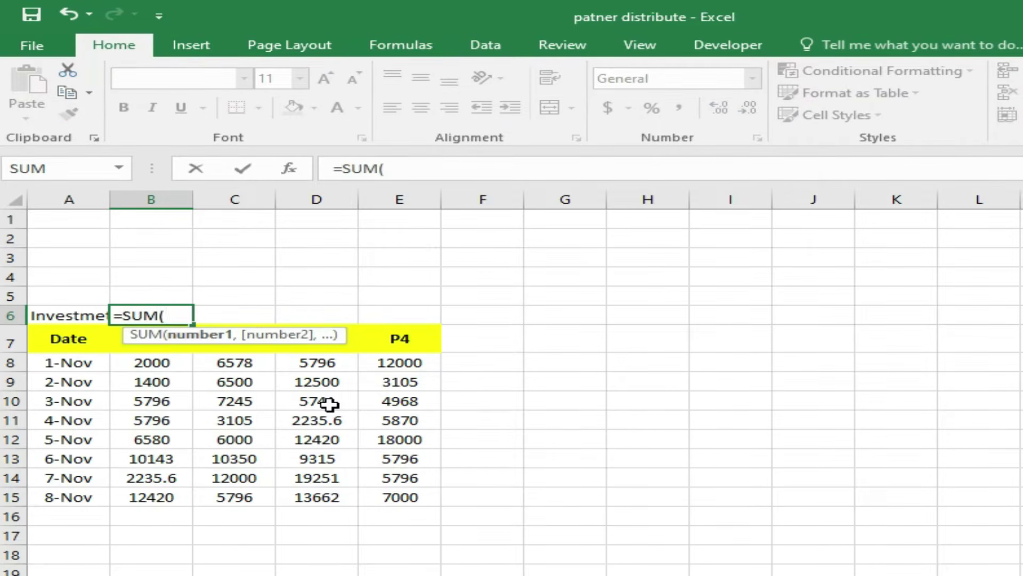
click(150, 364)
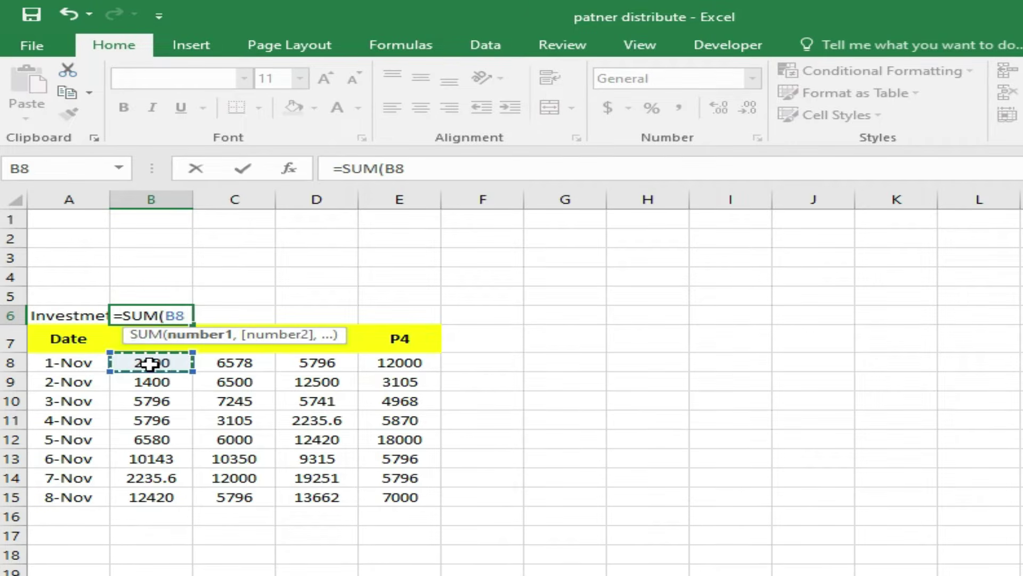
key(ctrl+shift+Down)
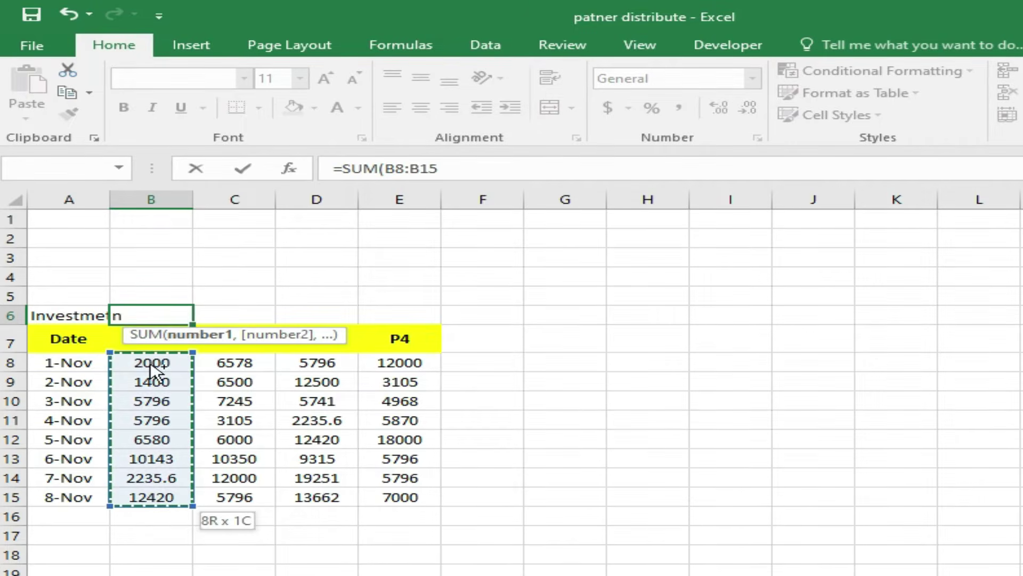
key(ctrl+shift+Down)
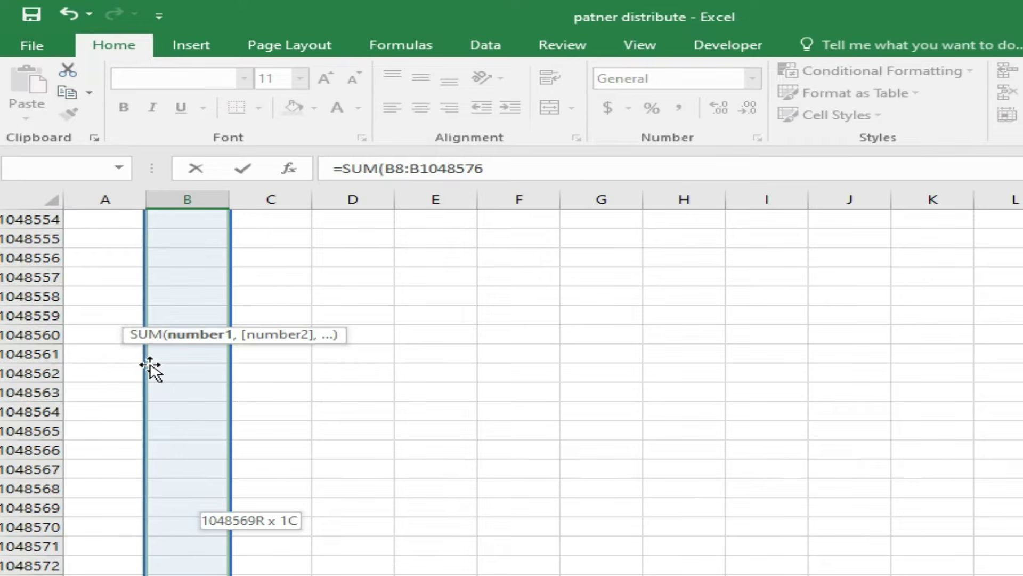
drag(149, 368, 150, 367)
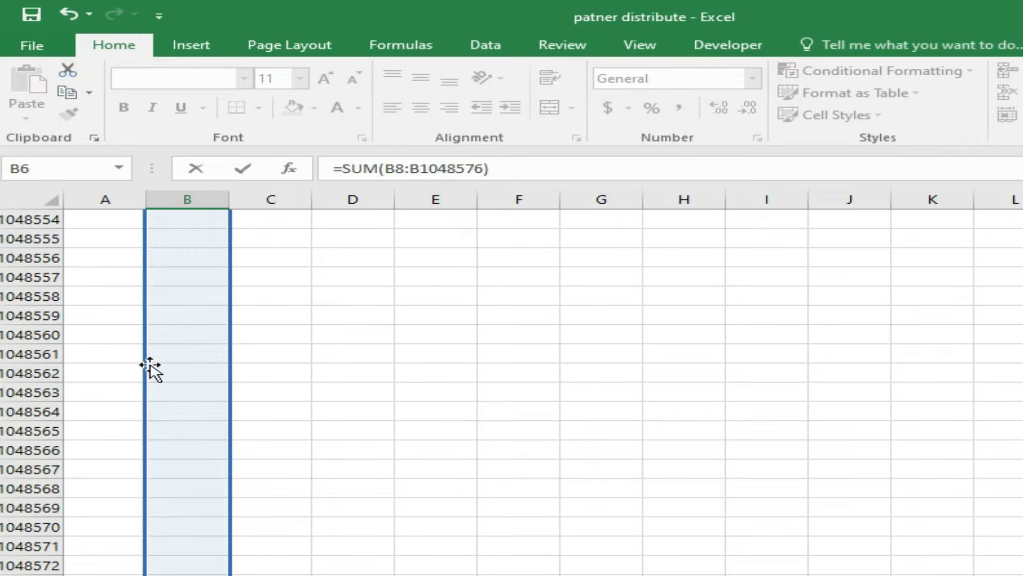
key(ctrl+Home)
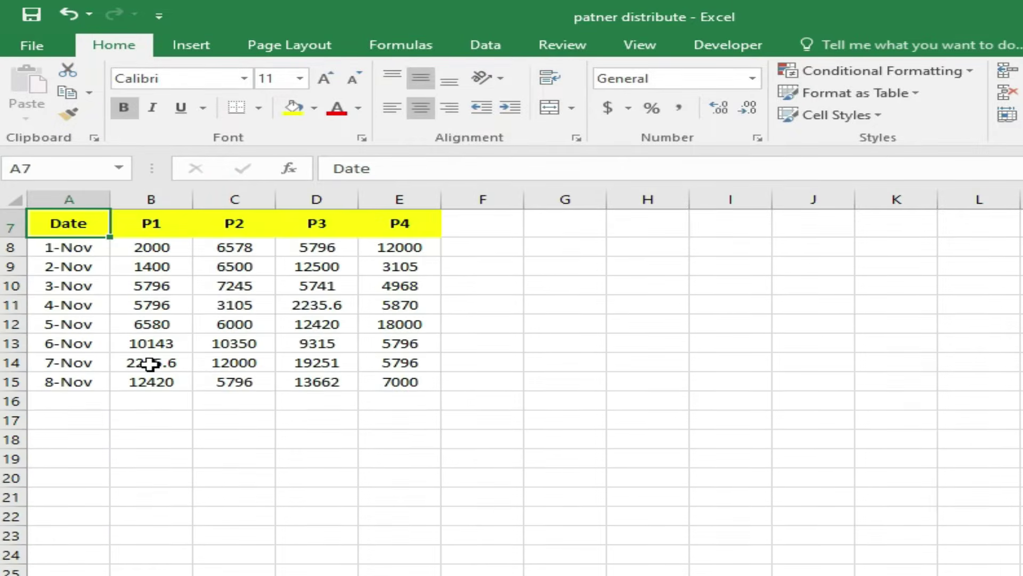
- Fill the SUM formula from B6 across to E6 for partners P2 to P4
scroll(149, 364, up, 2)
click(153, 317)
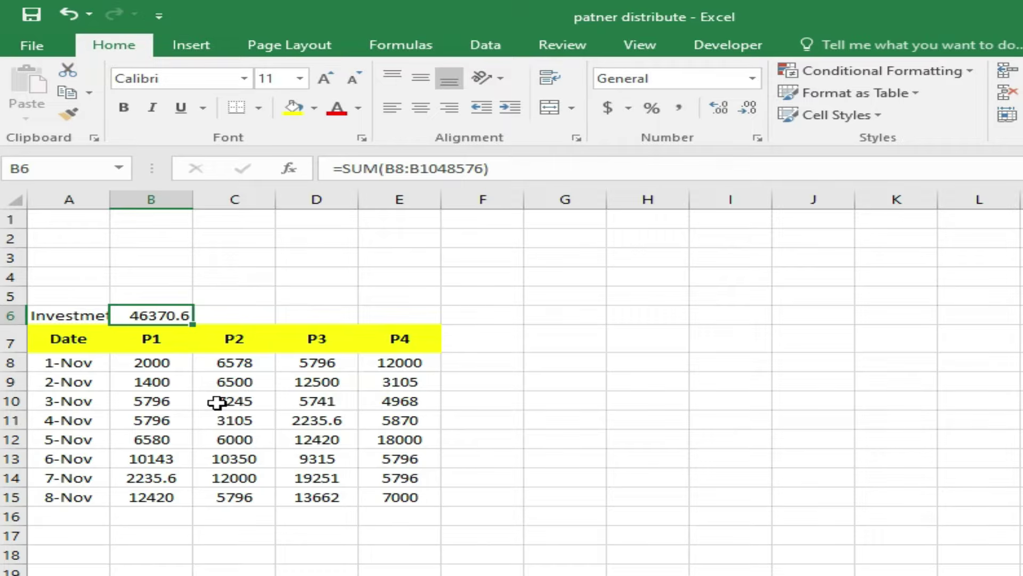
drag(194, 324, 442, 334)
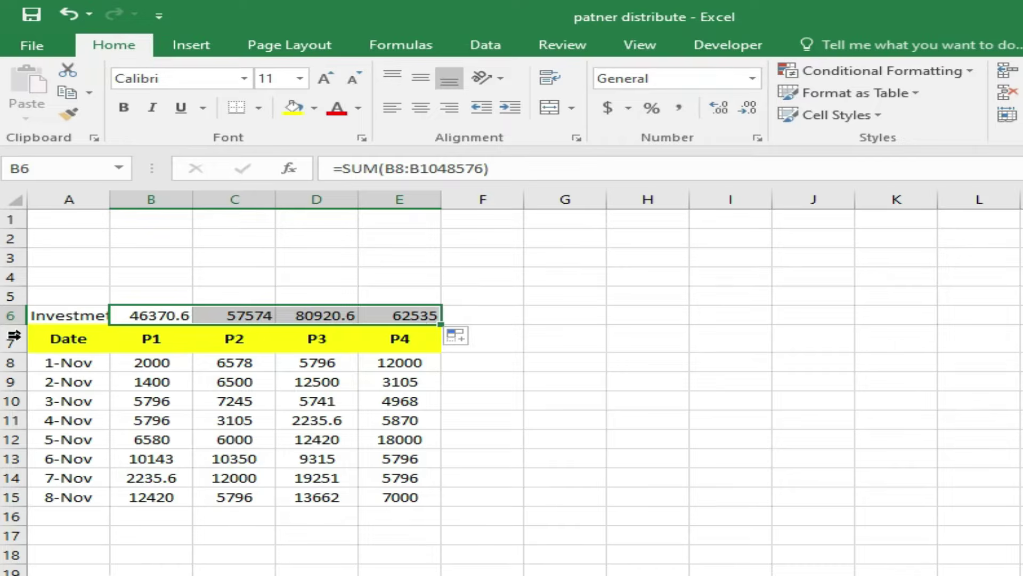
- Format the investment row A6:E6 with a blue fill and white bold text at font size 12
drag(72, 316, 405, 315)
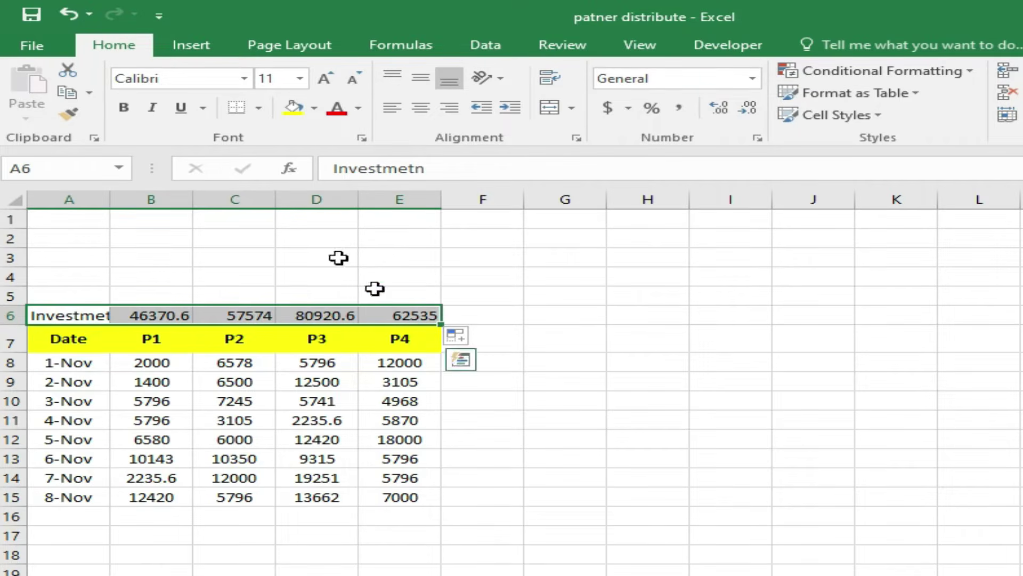
click(314, 108)
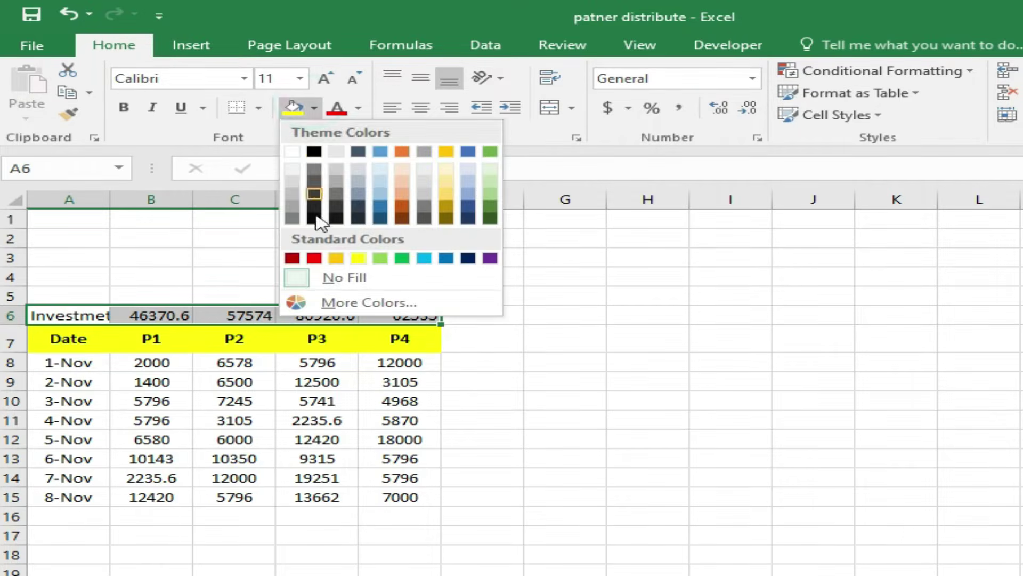
click(380, 151)
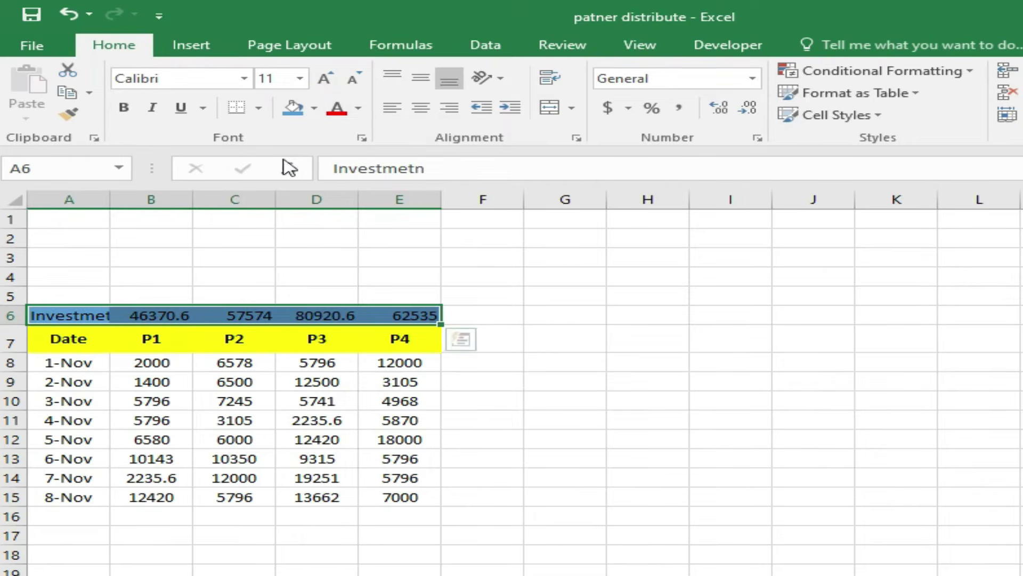
click(358, 108)
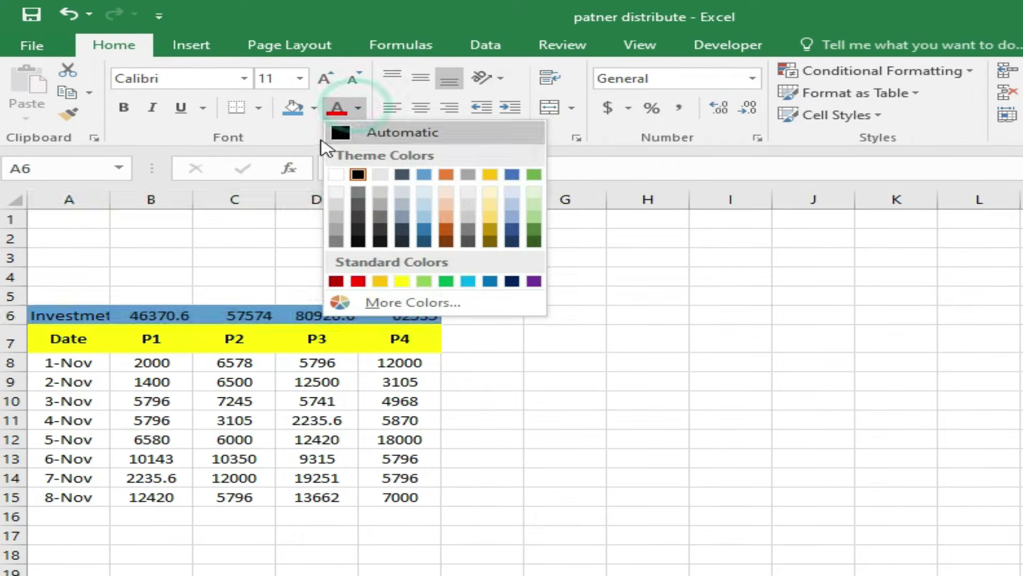
click(336, 175)
click(121, 109)
click(326, 75)
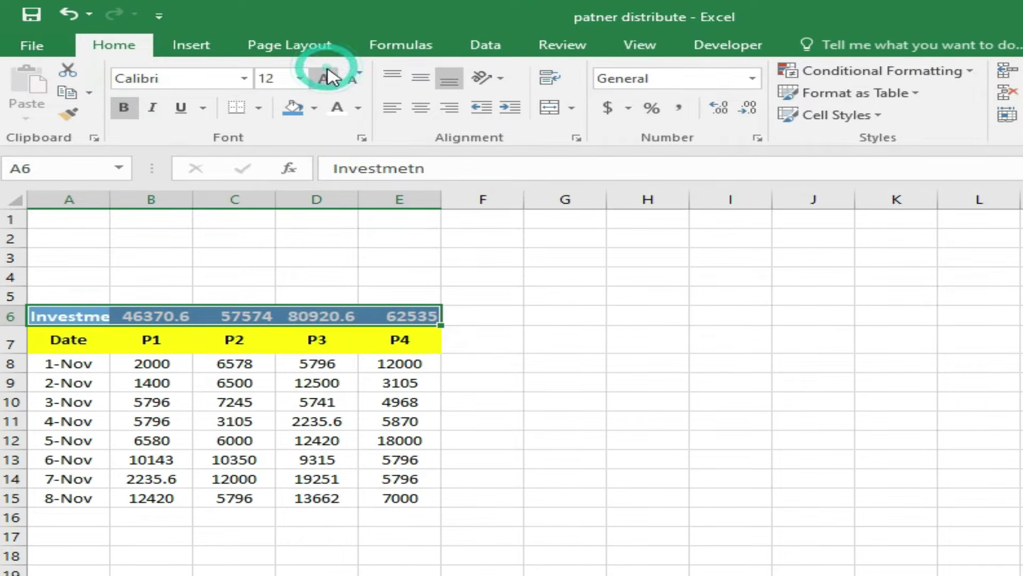
- Widen column A to roughly twice its width so the investment label in A6 fits
drag(104, 200, 200, 208)
click(277, 316)
click(426, 316)
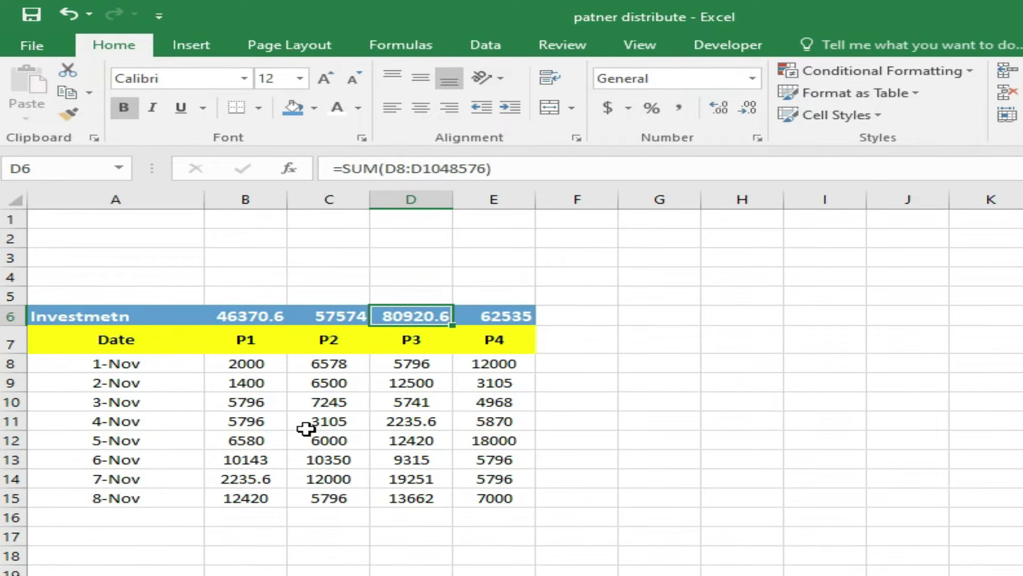
- Enter the label "T-Invest" in cell F5, just above the end of the investment row
click(564, 315)
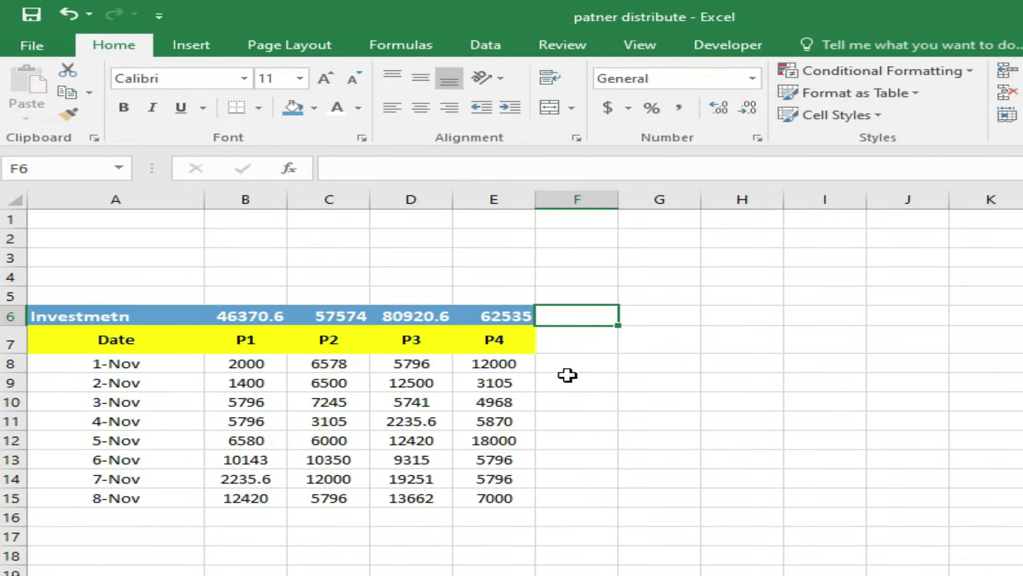
click(560, 293)
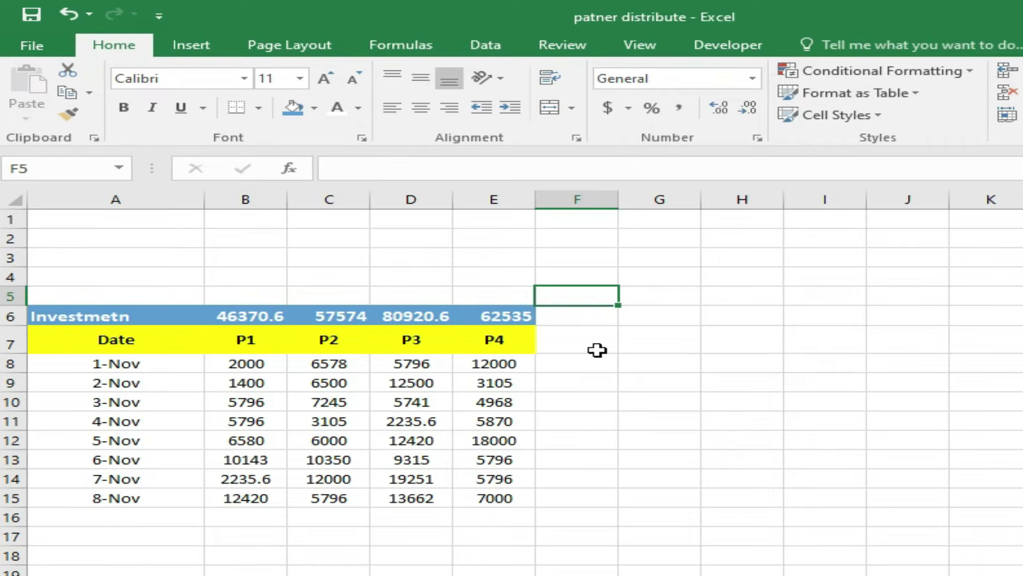
text(T)
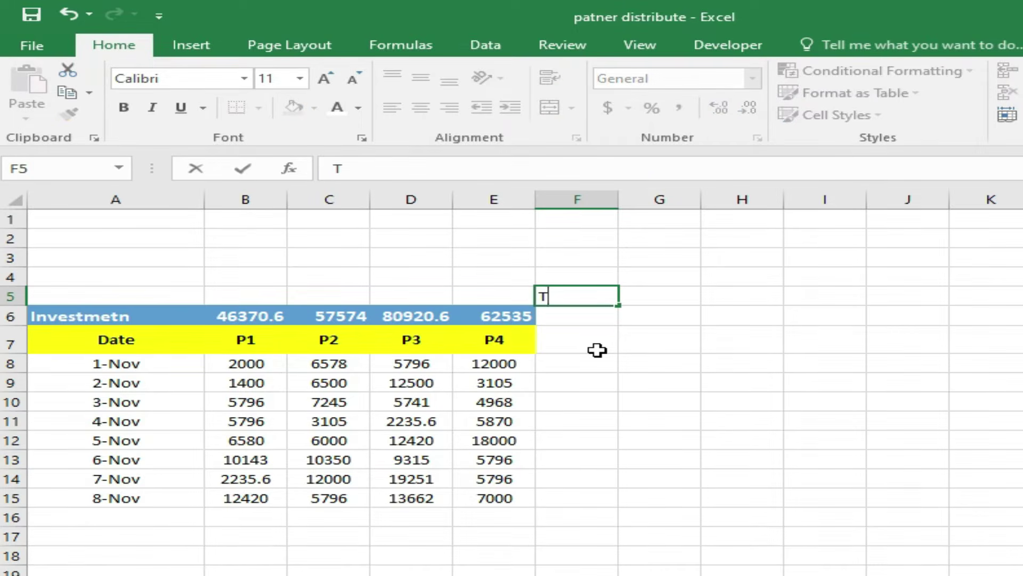
text(-Invest)
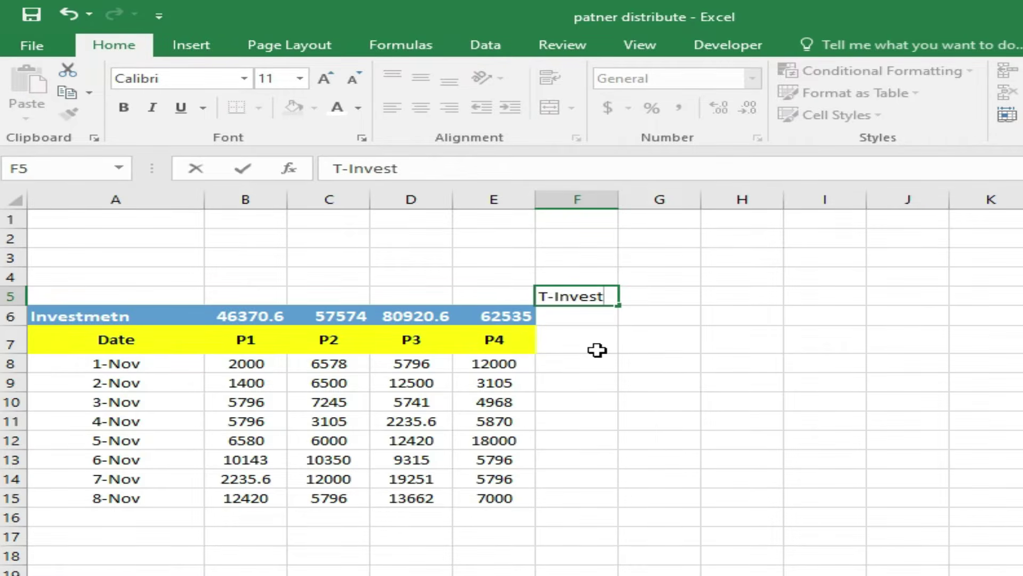
key(Return)
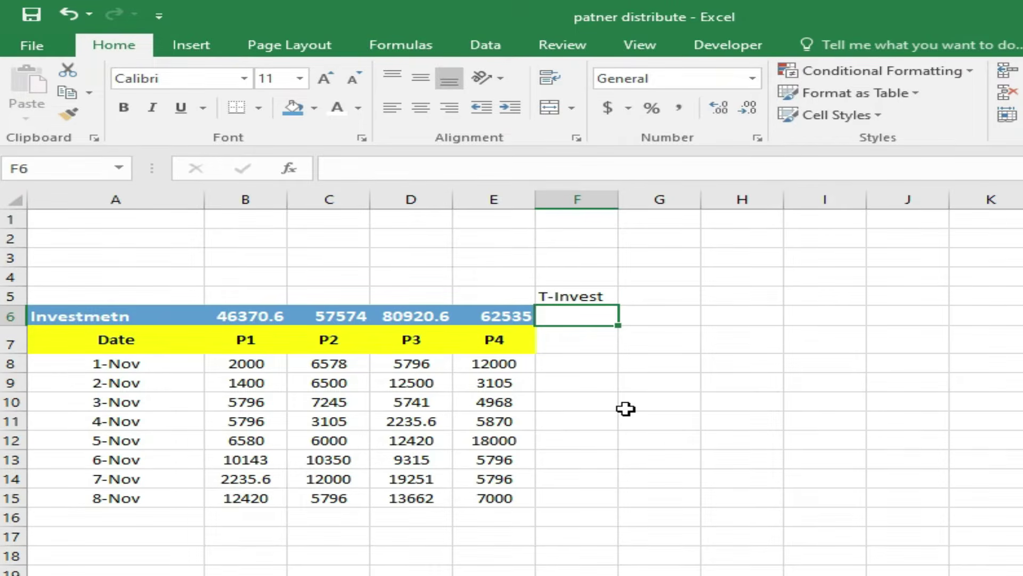
- Enter =SUM(B6:E6) in cell F6 to total the investments of all four partners
key(alt+equal)
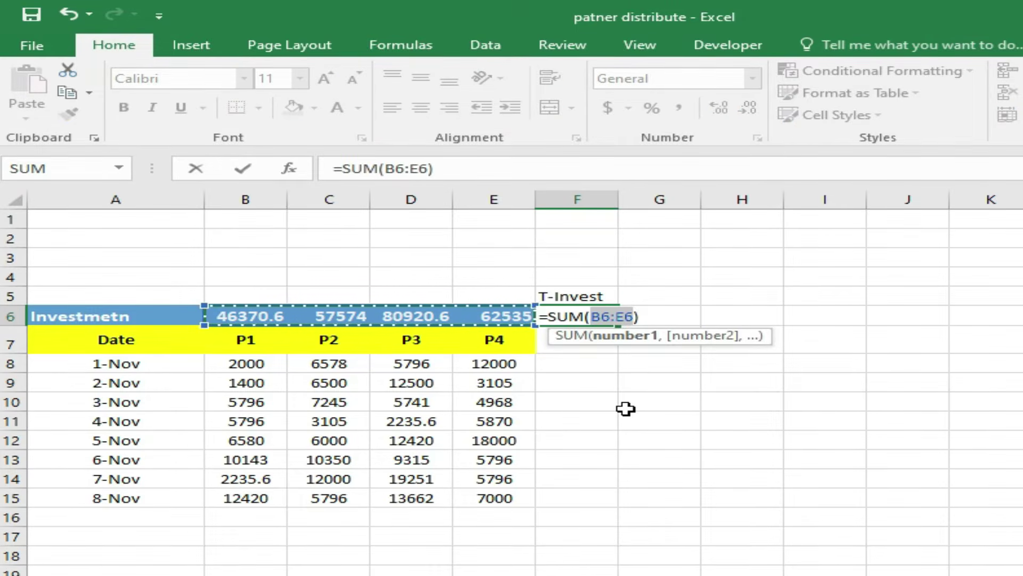
key(Return)
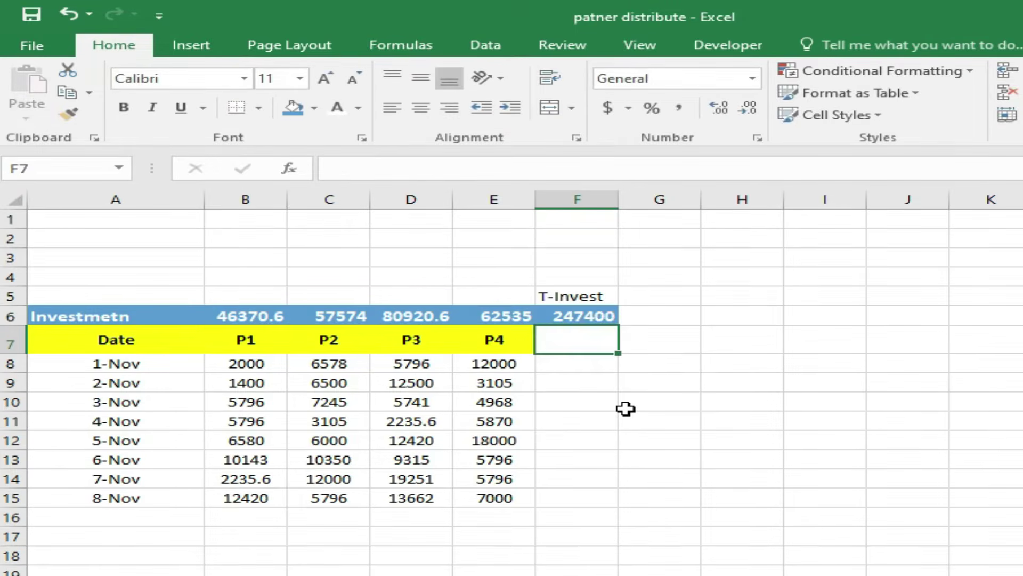
click(600, 318)
click(581, 316)
- Format the T-Invest label in F5 as bold white text on a black fill
click(581, 296)
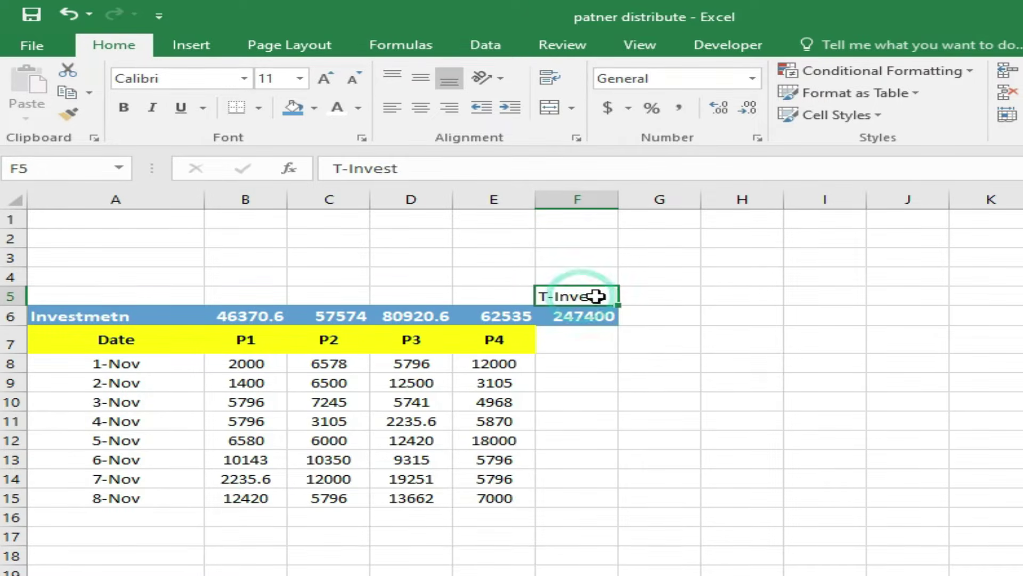
click(123, 107)
click(315, 109)
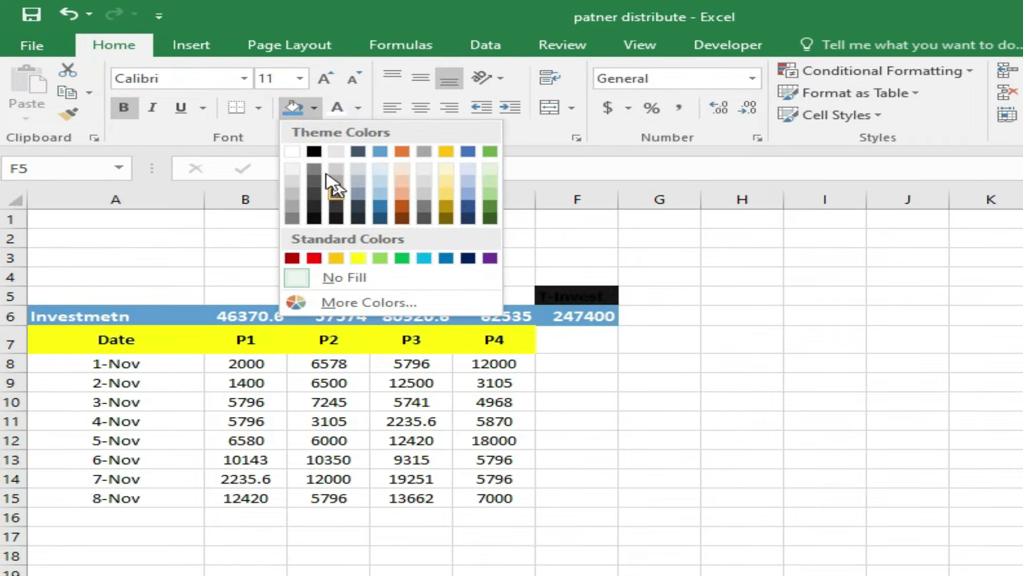
click(312, 151)
click(337, 107)
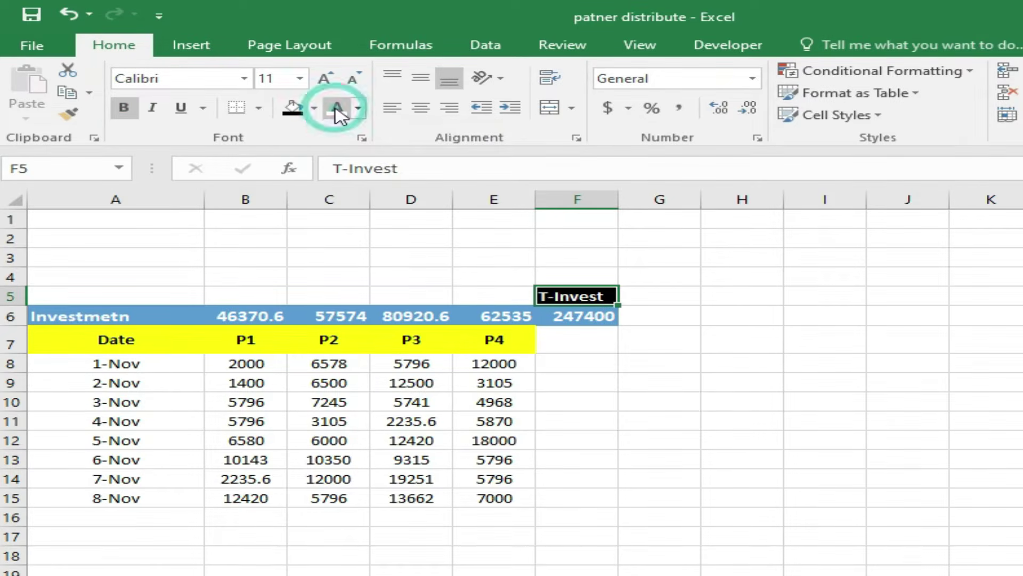
- Centre the T-Invest label in F5 and the total in F6 both horizontally and vertically
click(421, 107)
click(421, 78)
click(584, 318)
click(421, 107)
click(421, 77)
click(659, 385)
click(575, 339)
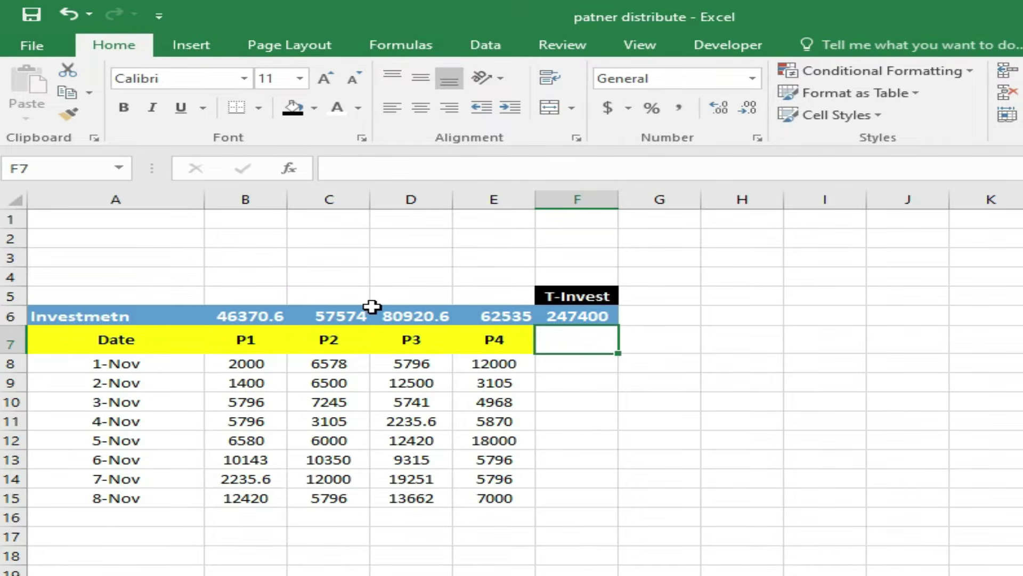
- Enter the label "Percentage Sharing" in cell A4, above the investment row
click(159, 275)
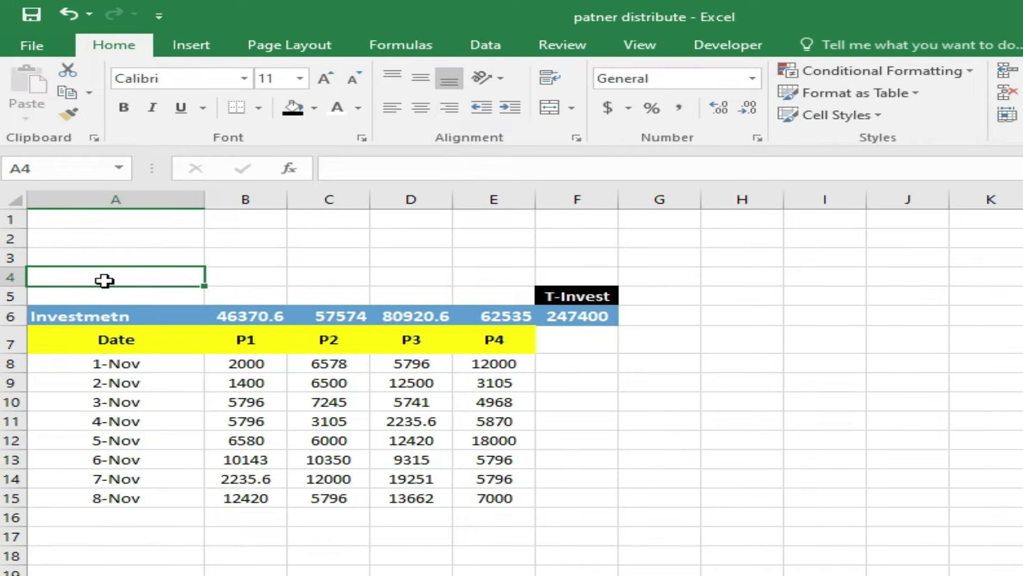
text(Percentage Sharing)
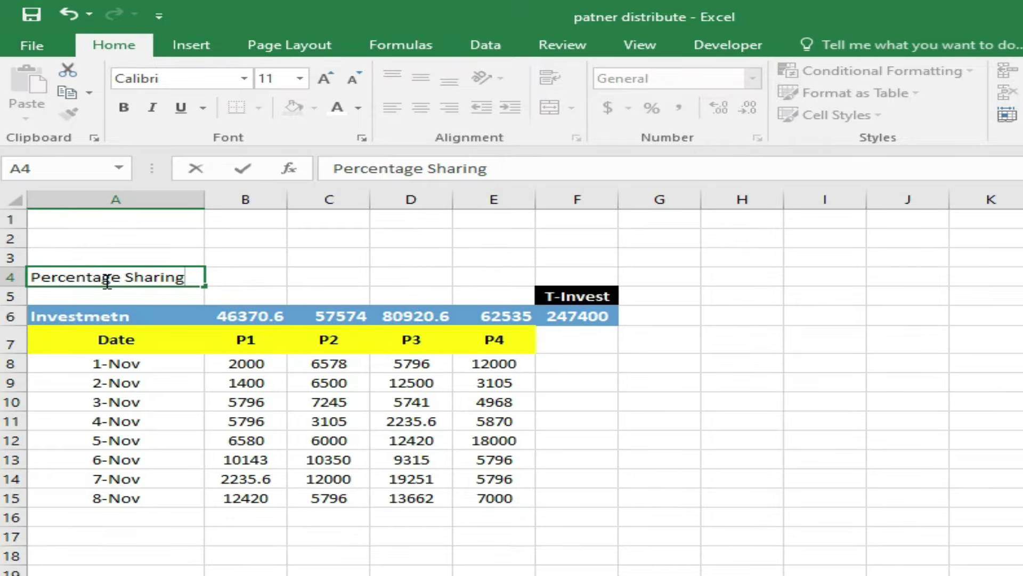
key(Return)
- Enter =B6/$F$6 in cell B4 to calculate P1's share of the total investment
click(266, 280)
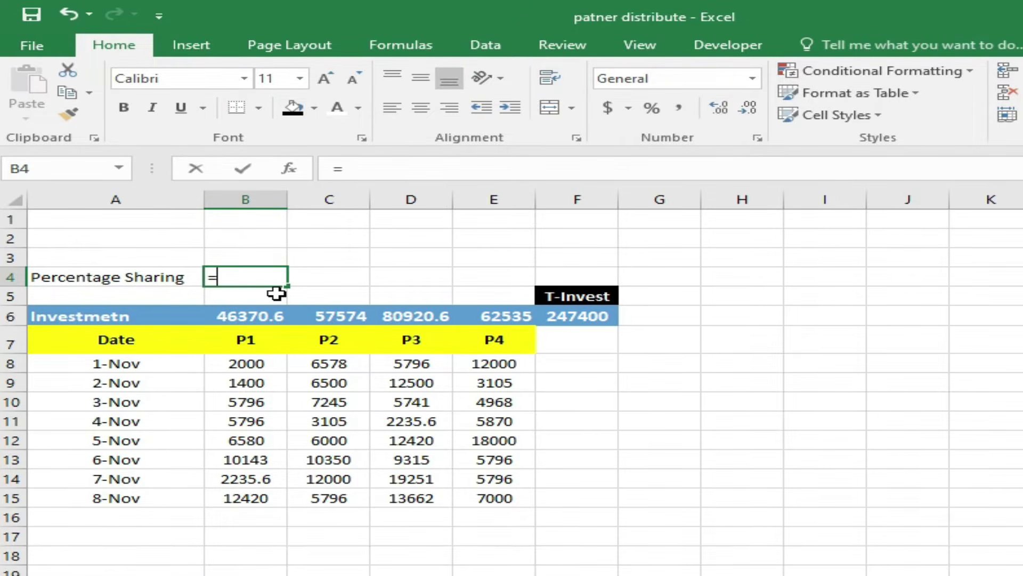
click(261, 321)
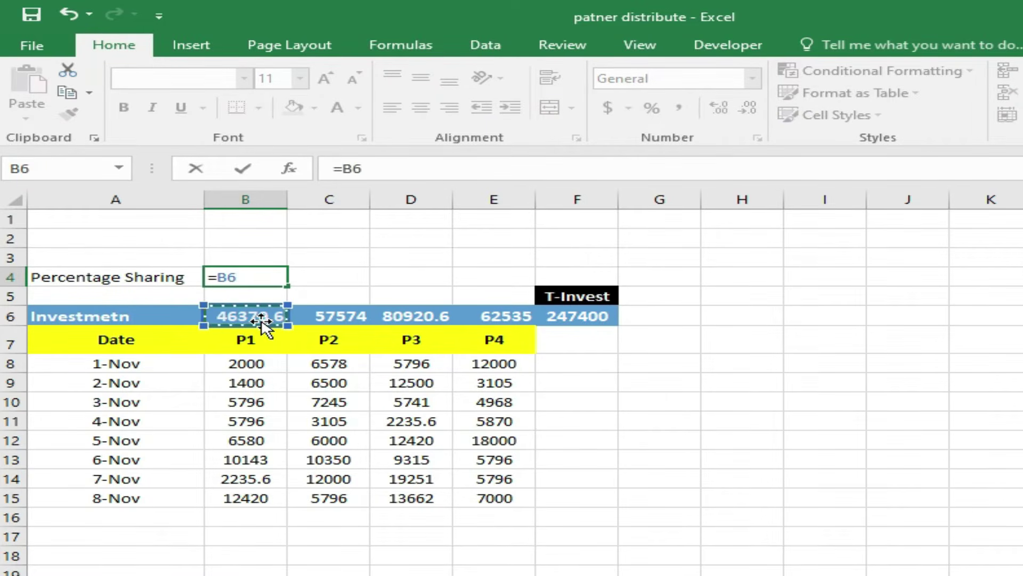
text(/)
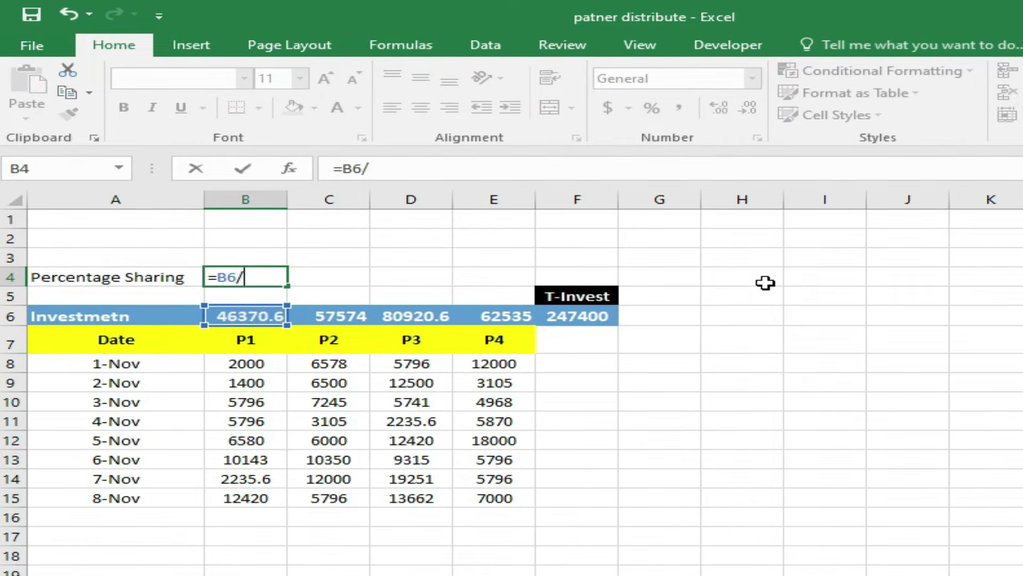
click(587, 318)
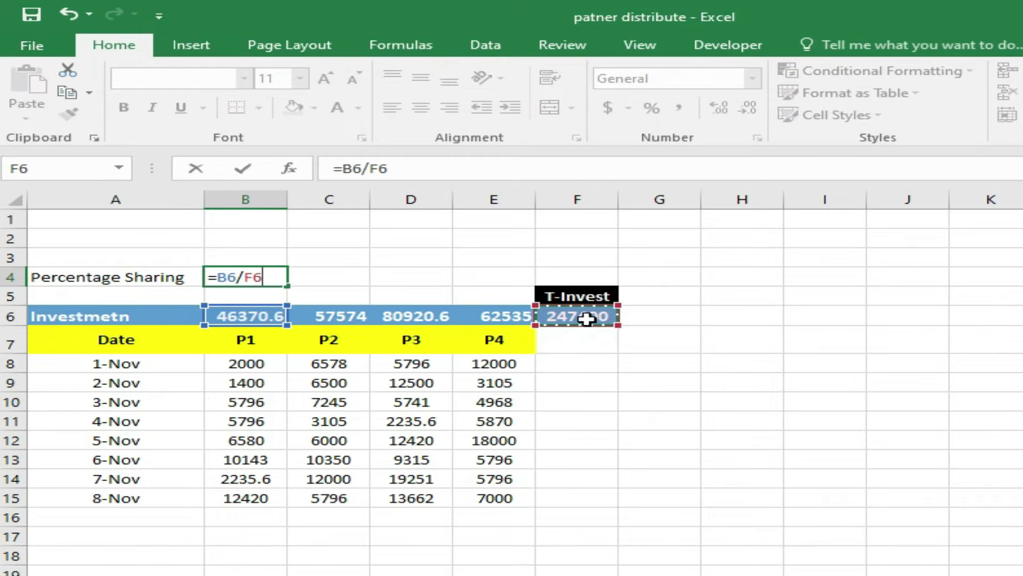
key(F4)
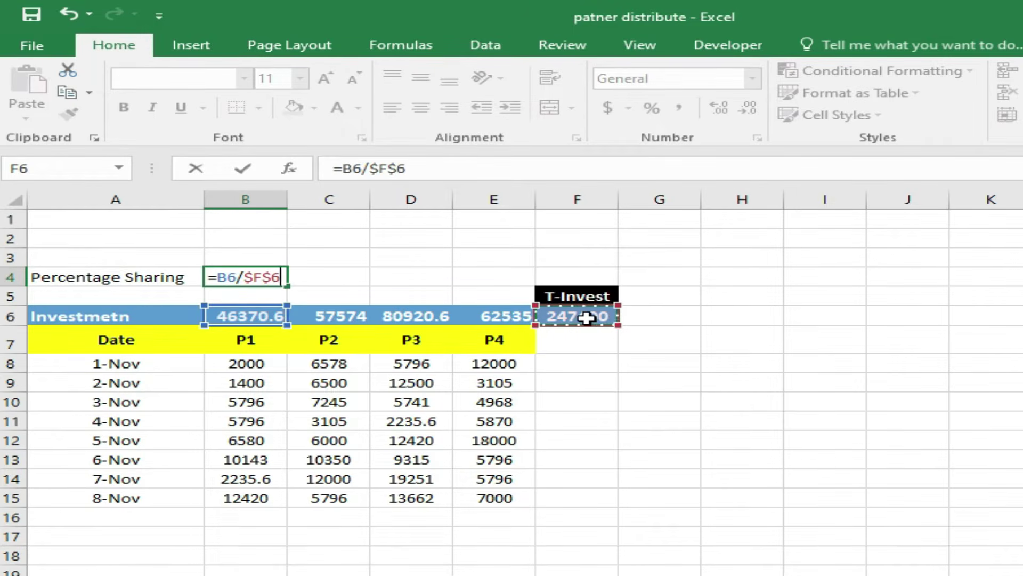
key(Return)
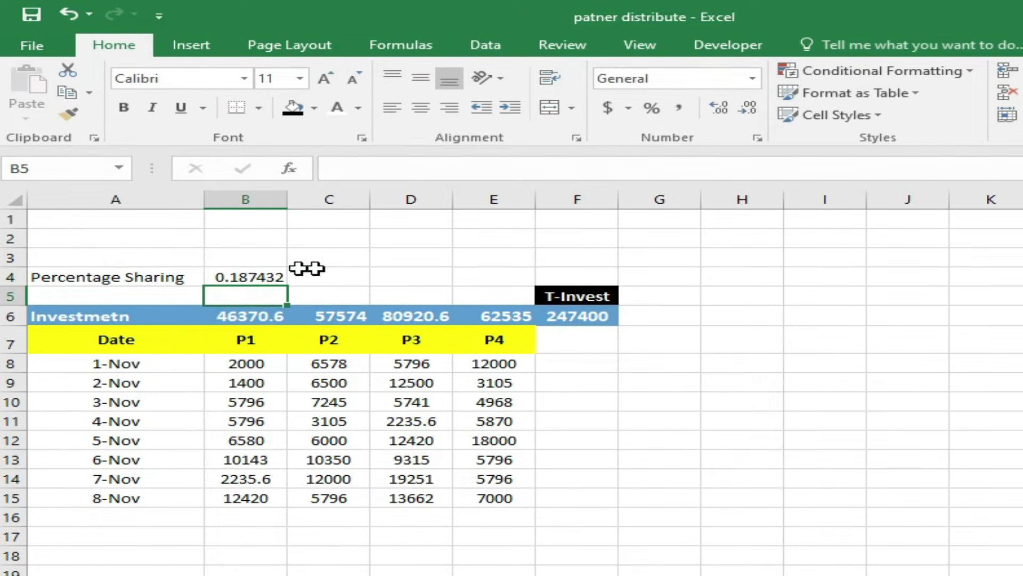
- Format B4 as a percentage and fill its formula across to E4 for partners P2 to P4
click(267, 271)
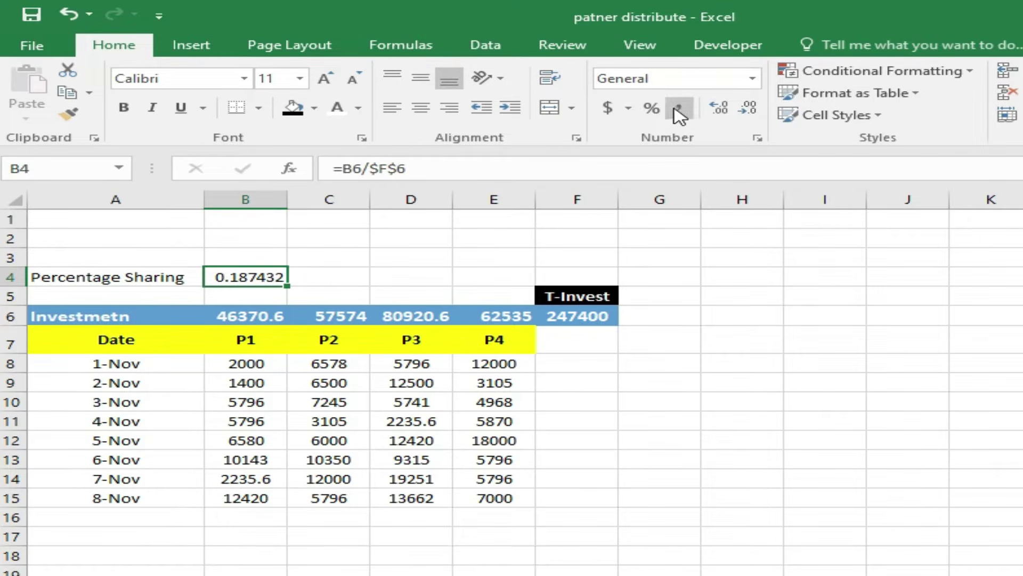
click(652, 107)
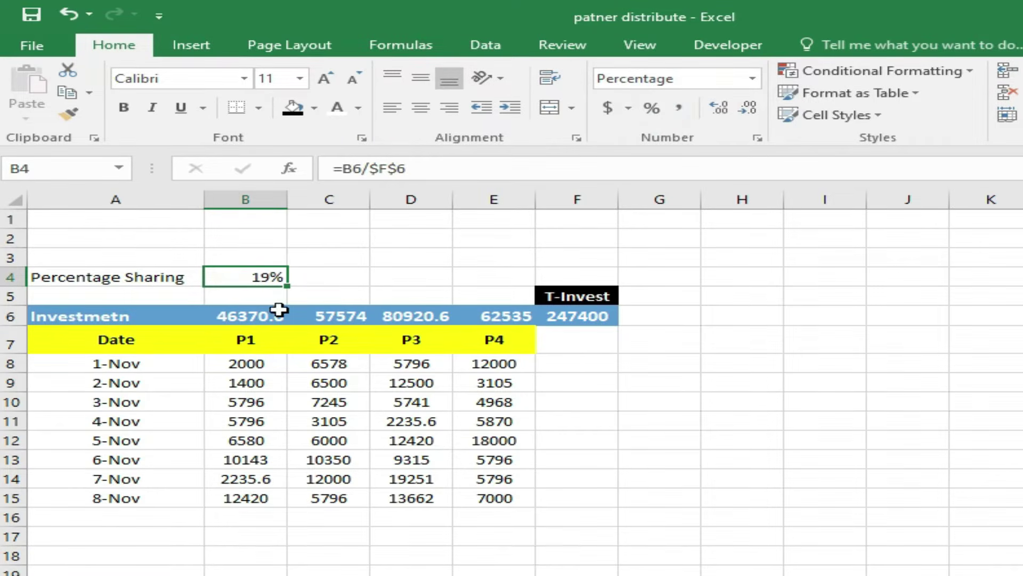
drag(287, 286, 506, 286)
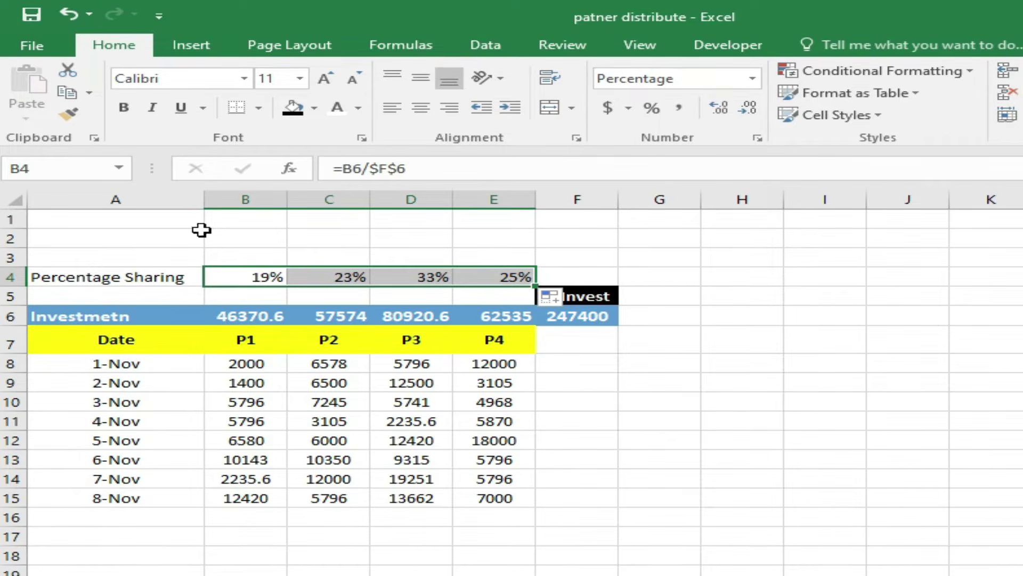
- Format the percentages in B4:E4 with a green fill and yellow bold text at font size 12
click(315, 110)
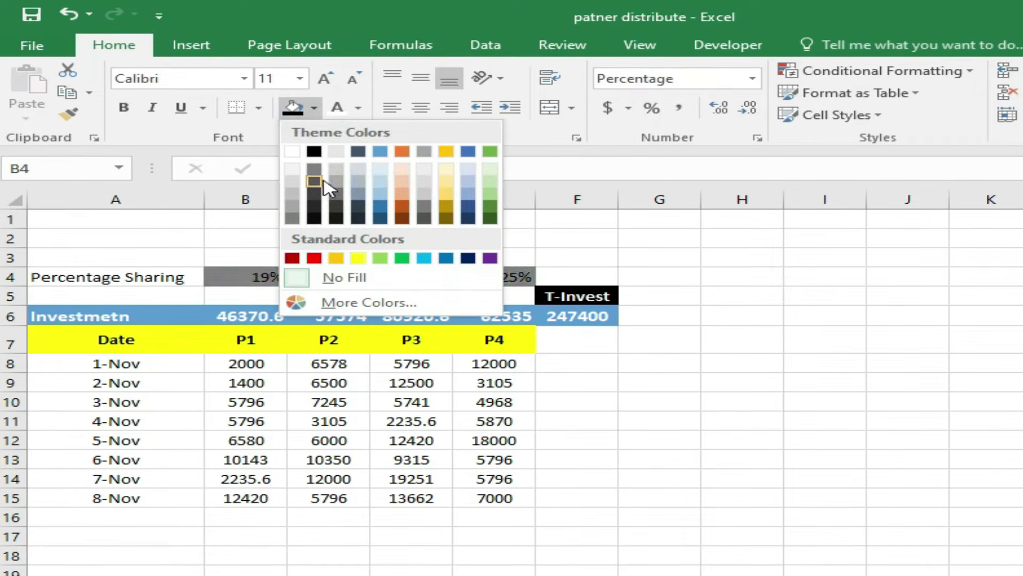
key(Escape)
click(315, 108)
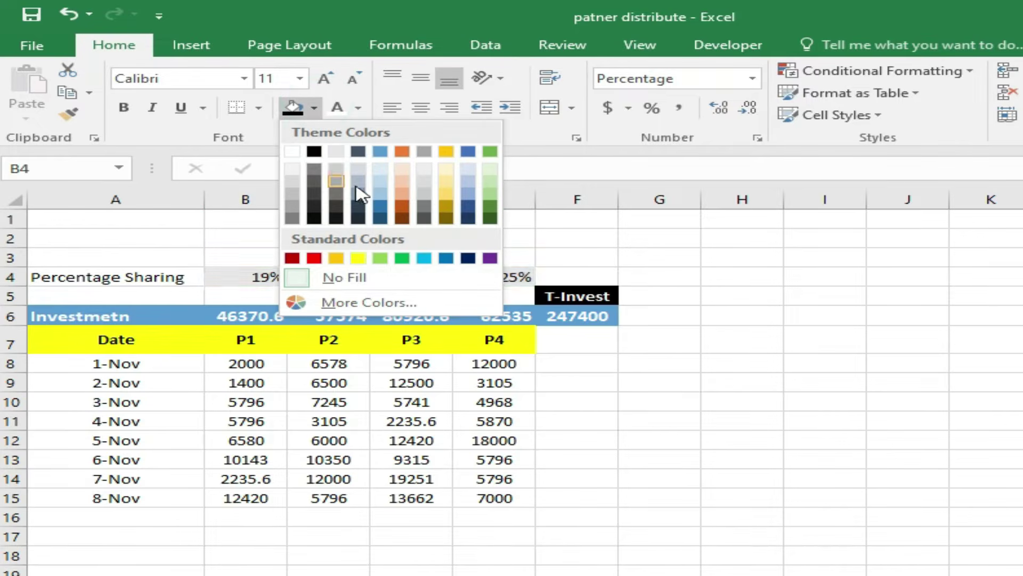
click(401, 259)
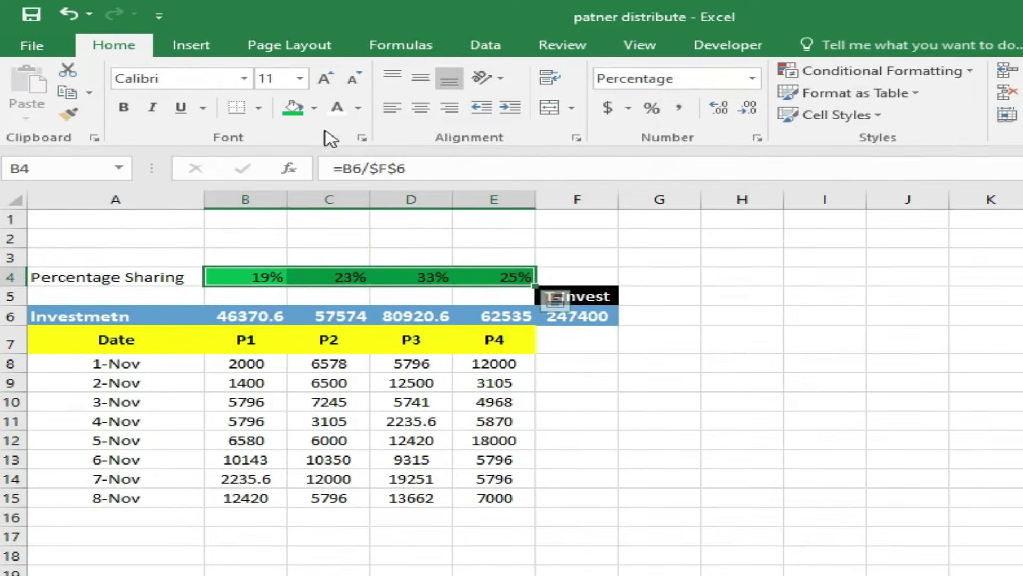
click(358, 108)
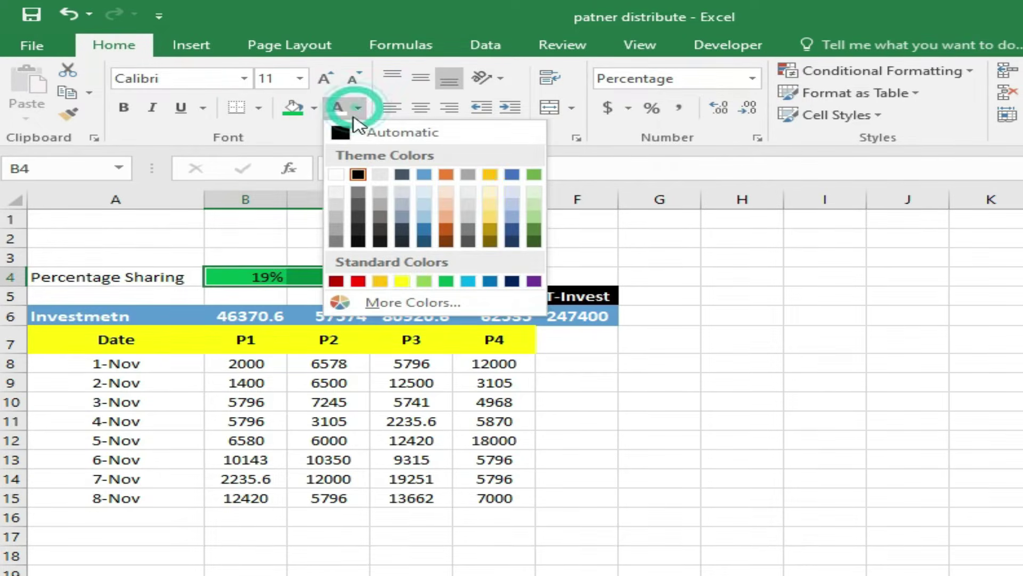
click(402, 281)
click(123, 107)
click(324, 79)
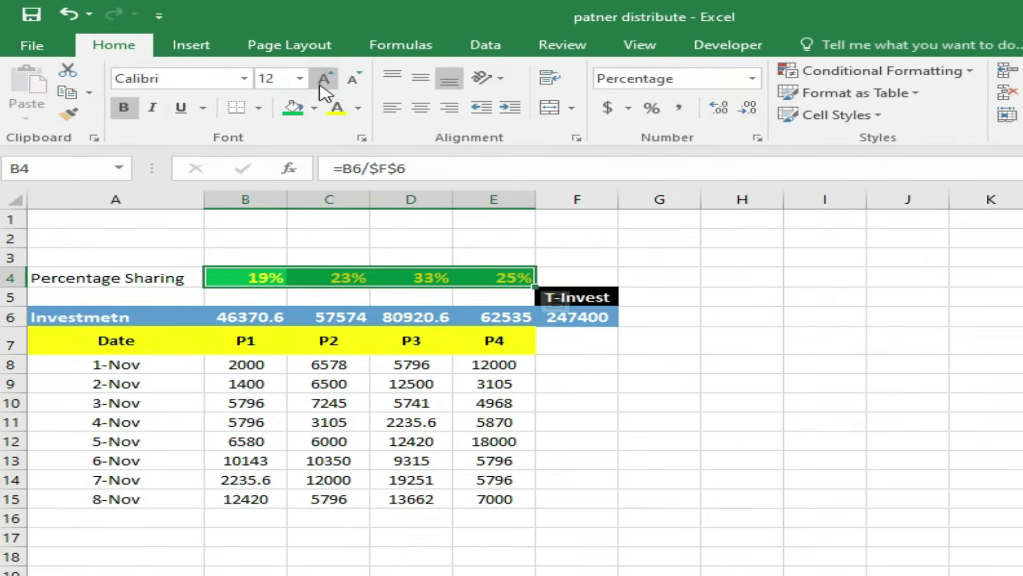
- Apply the same green fill to the Percentage Sharing label in A4 and make it bold
click(69, 277)
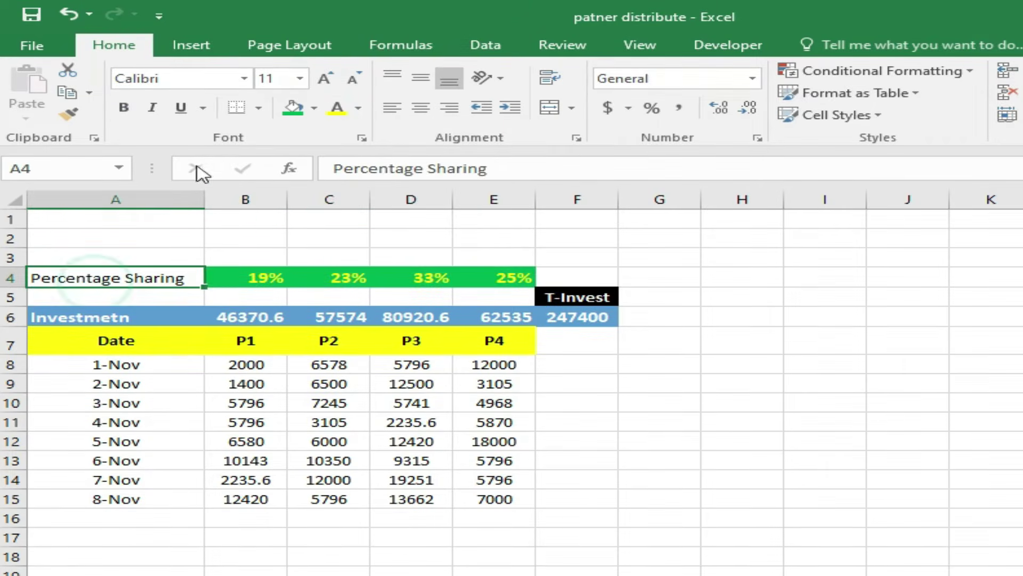
click(293, 109)
click(124, 107)
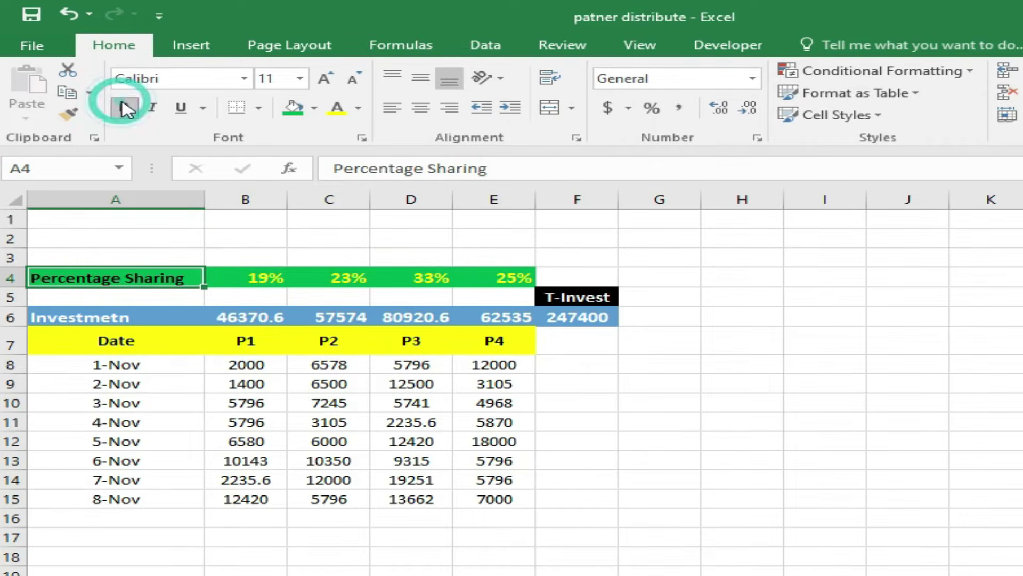
- Set the Percentage Sharing label in A4 to font size 12 and make row 4 slightly taller
click(325, 78)
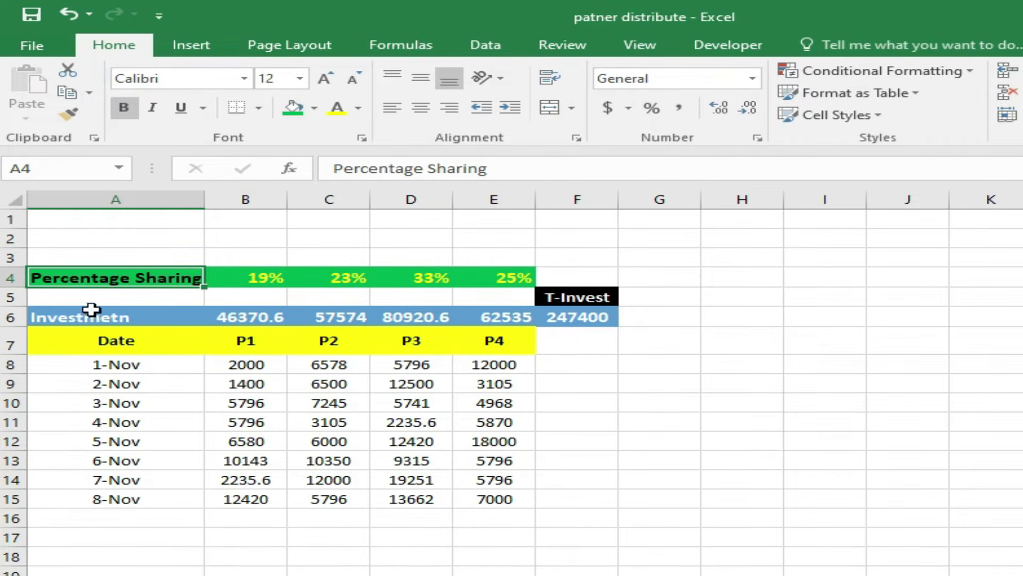
drag(9, 291, 9, 299)
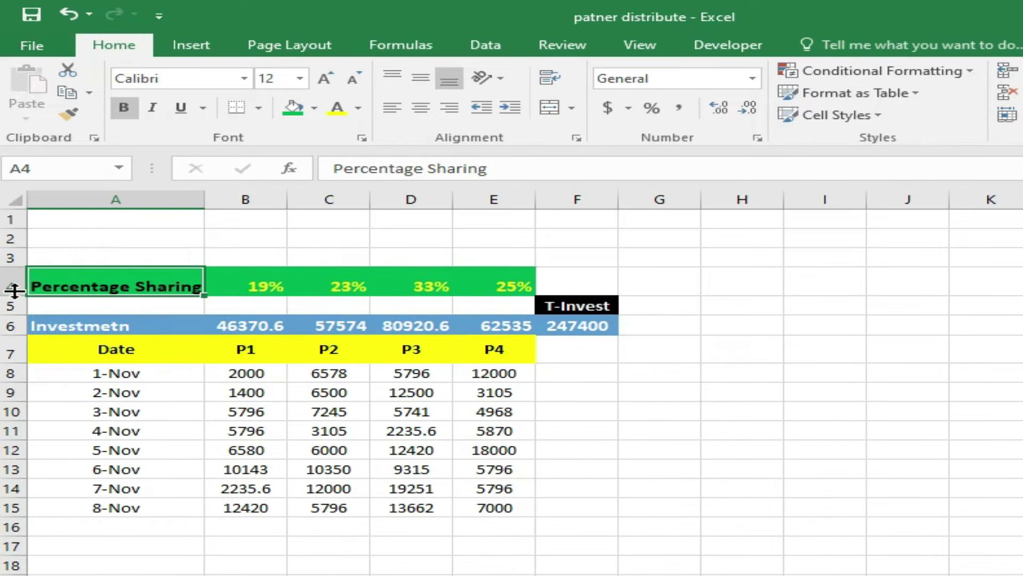
- Center the contents of A4:E4 both horizontally and vertically
drag(101, 286, 461, 277)
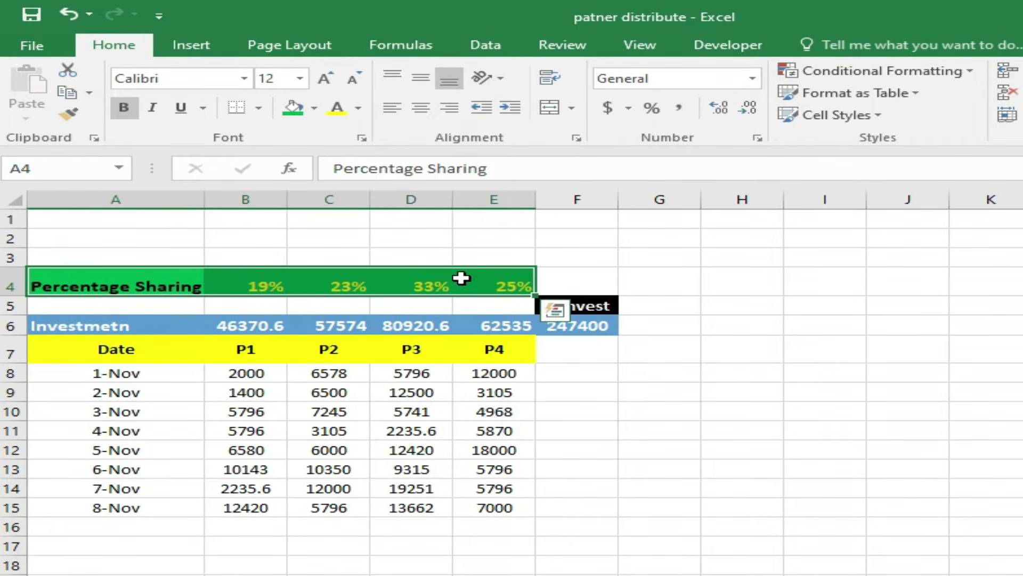
click(421, 108)
click(421, 79)
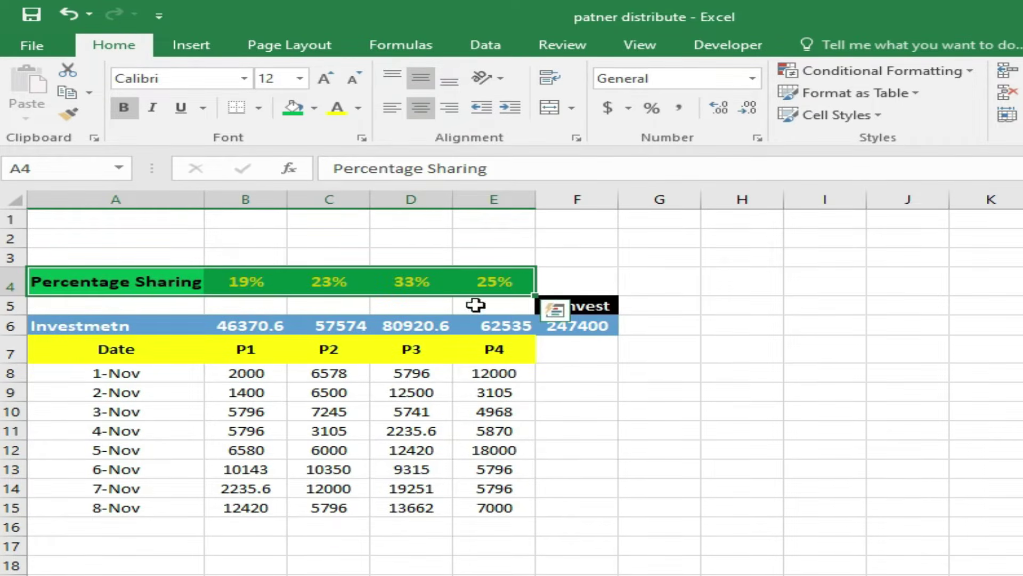
click(629, 420)
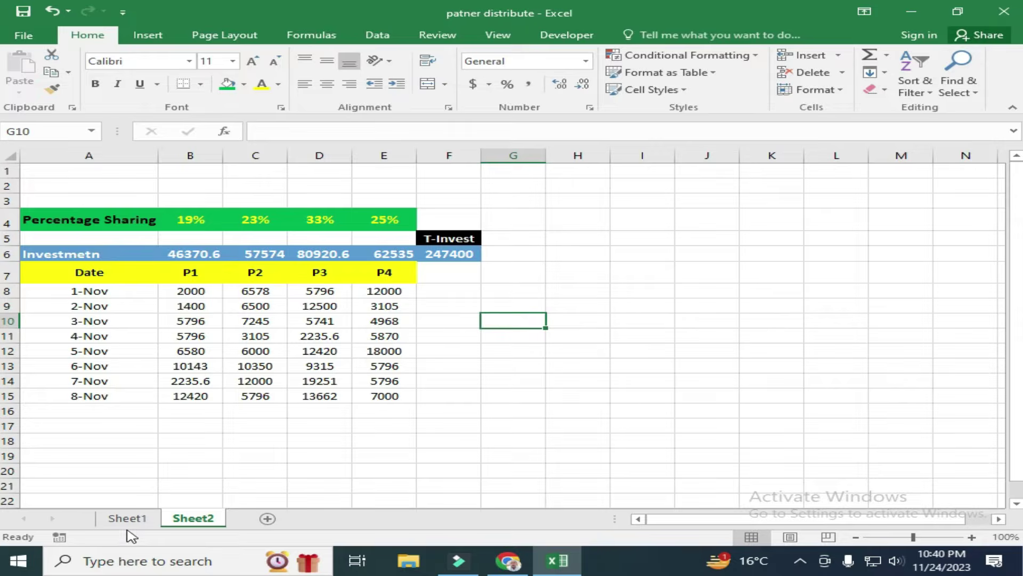
- Copy the product purchase and sales table in H7:O25 of Sheet1, from the SR column through Profit
click(128, 519)
drag(669, 521, 761, 521)
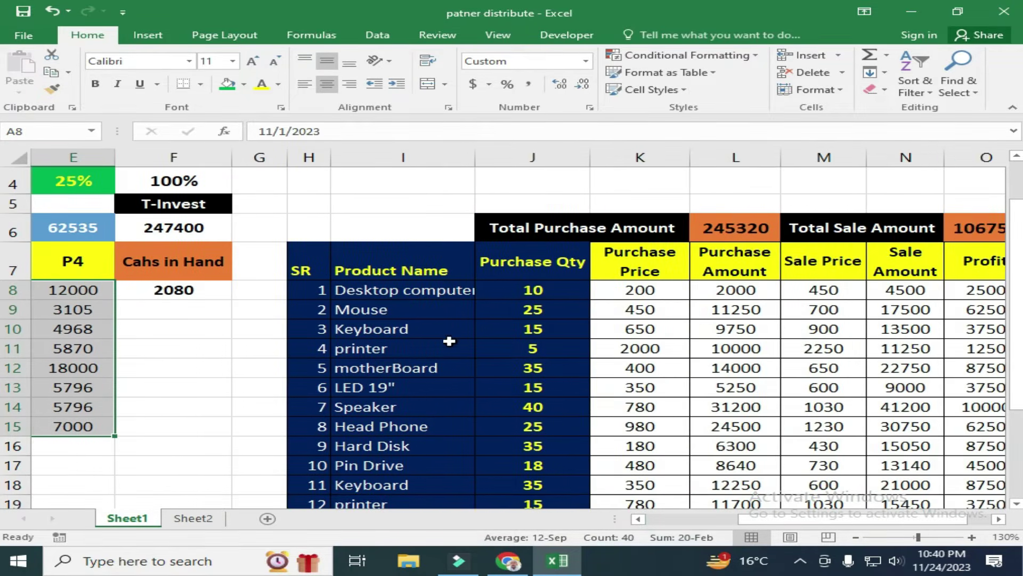
click(304, 264)
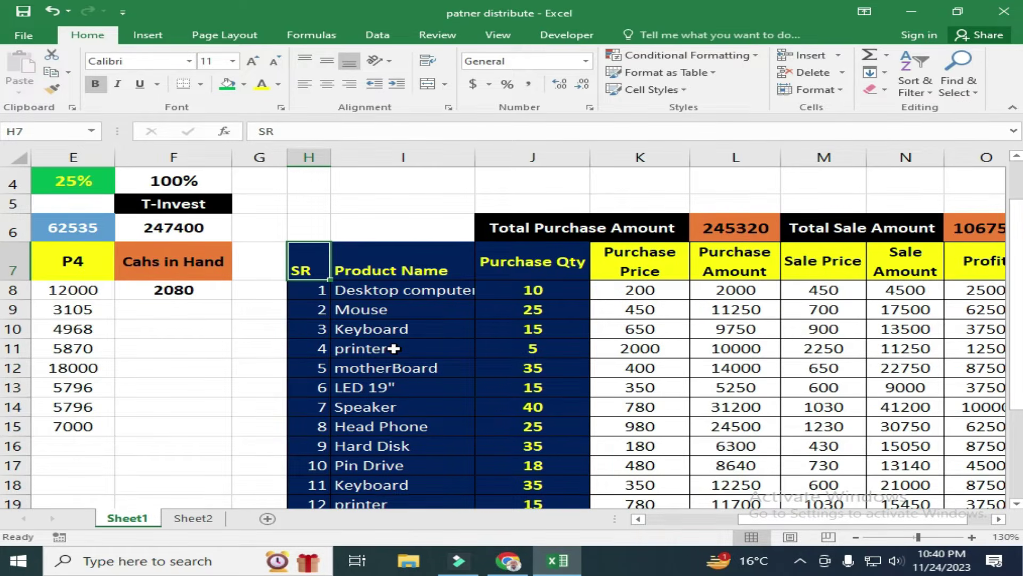
key(shift+Right)
key(shift+Right)
key(shift+Right)
key(shift+Right)
key(shift+Right)
key(shift+Right)
key(shift+Right)
key(shift+Right)
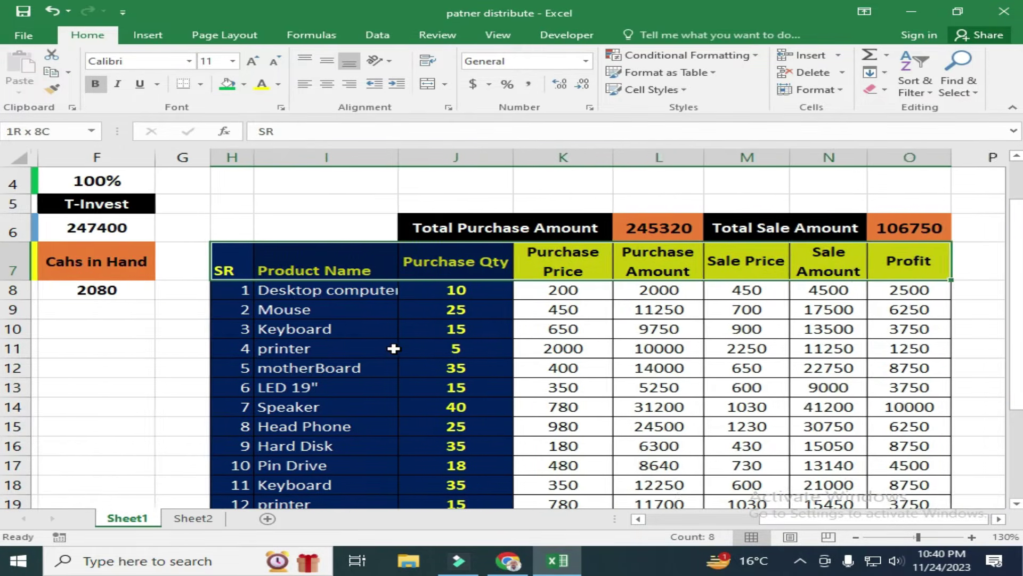
key(shift+Left)
key(ctrl+shift+Down)
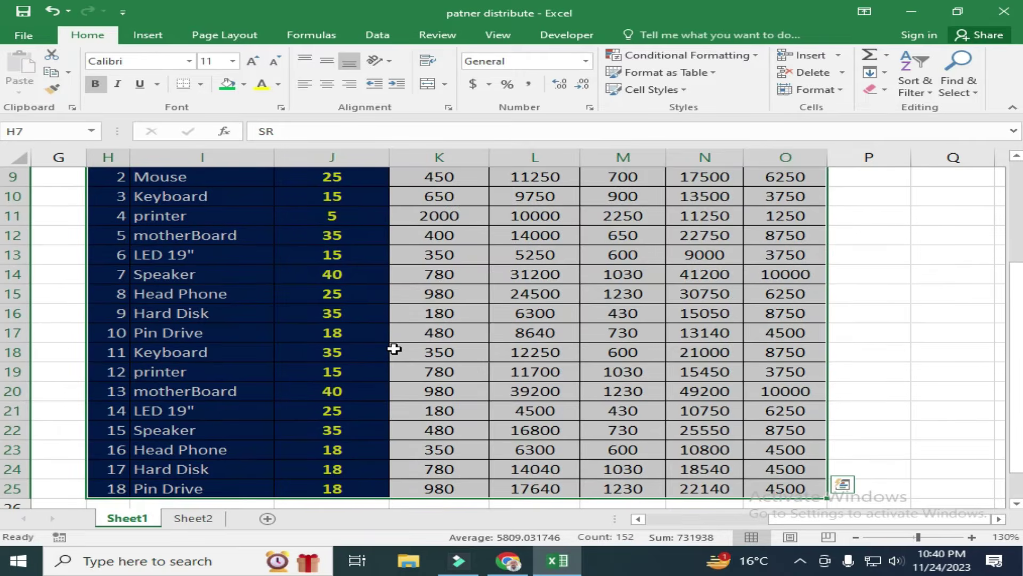
key(ctrl+c)
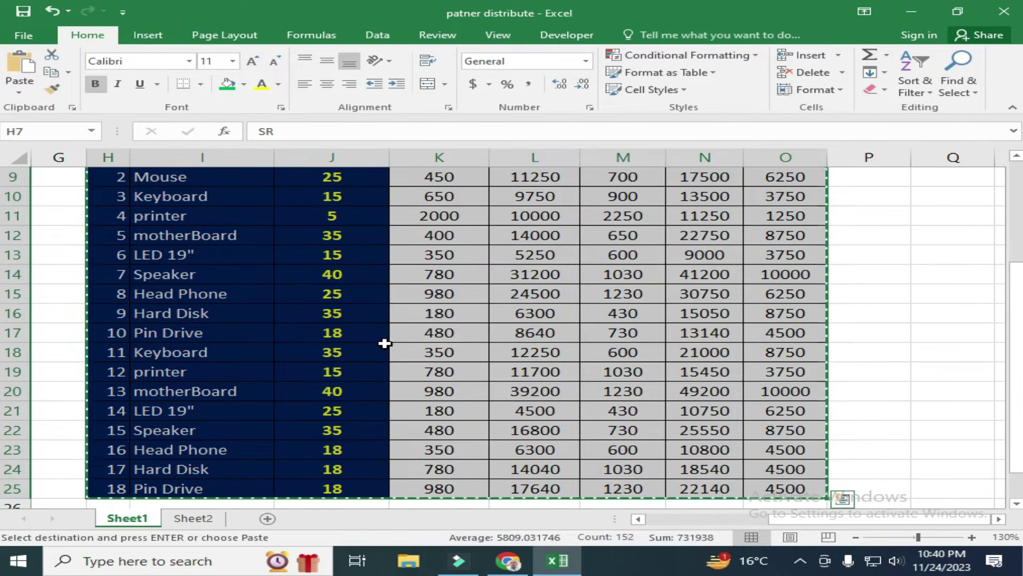
- Paste the copied product table into Sheet2 starting at cell H7
click(193, 518)
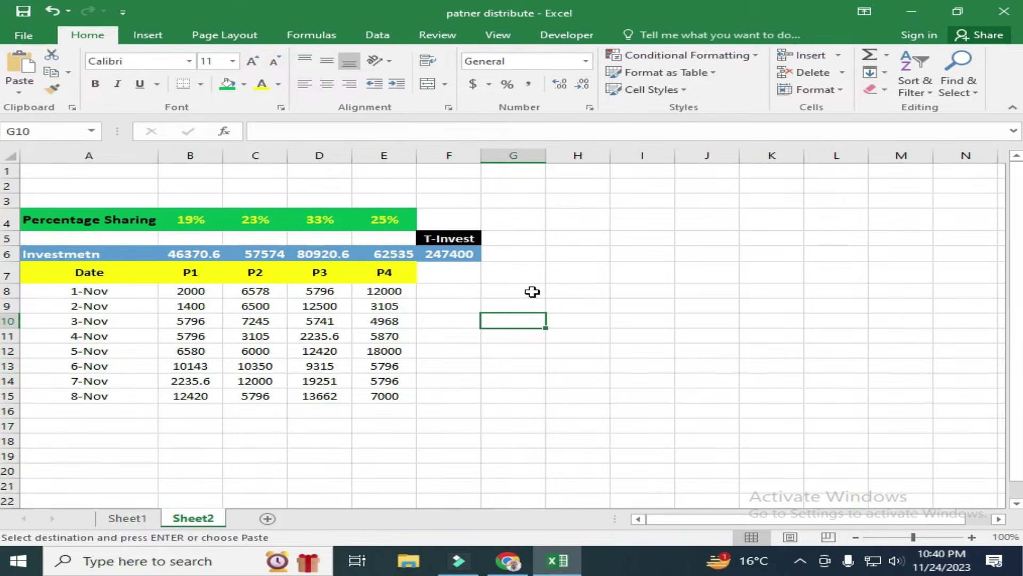
click(562, 269)
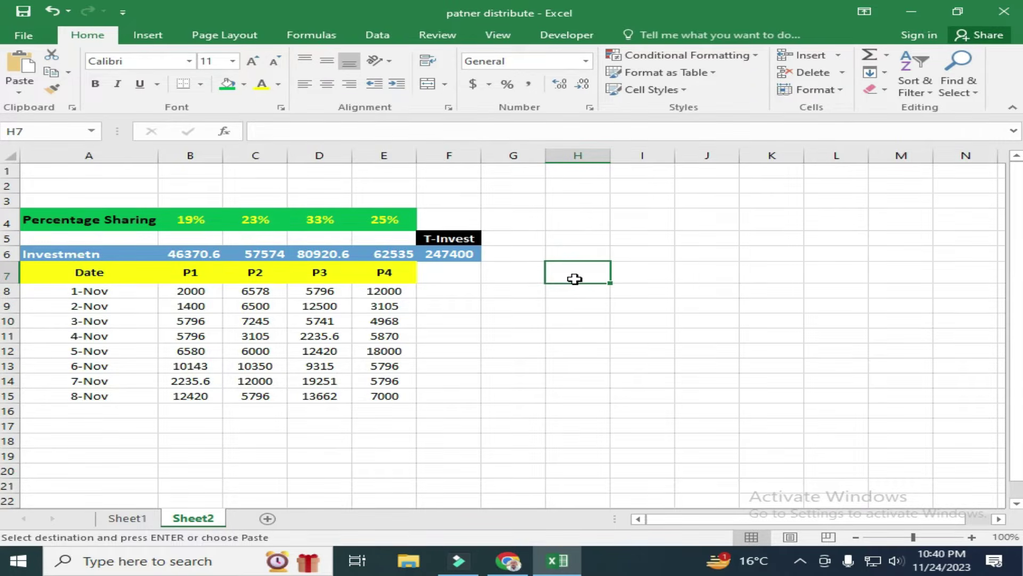
key(ctrl+v)
click(566, 322)
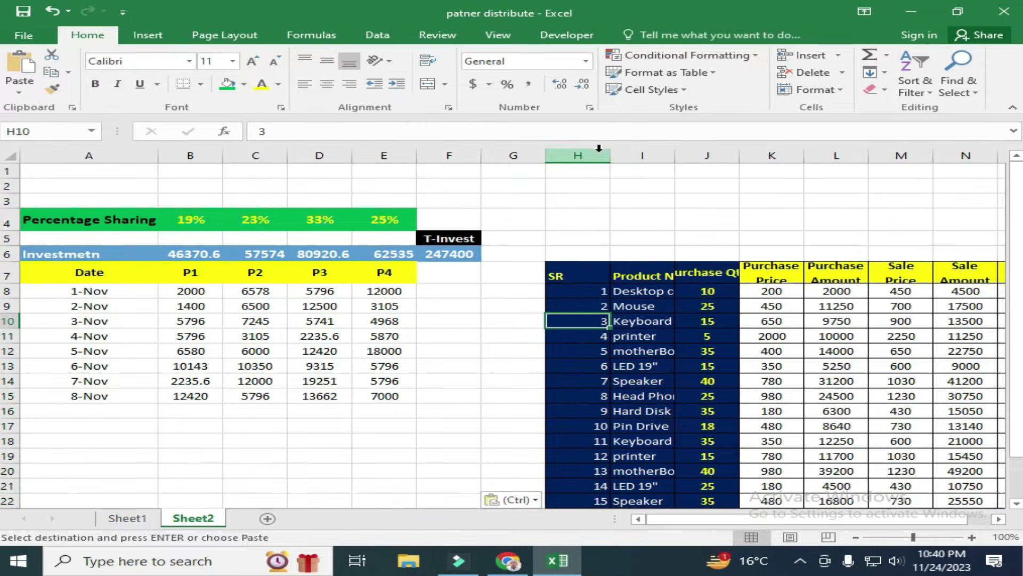
- Narrow the SR column, widen the Product Name and Purchase Qty columns to fit their text, and make header row 7 taller
drag(605, 155, 580, 157)
click(564, 290)
key(Right)
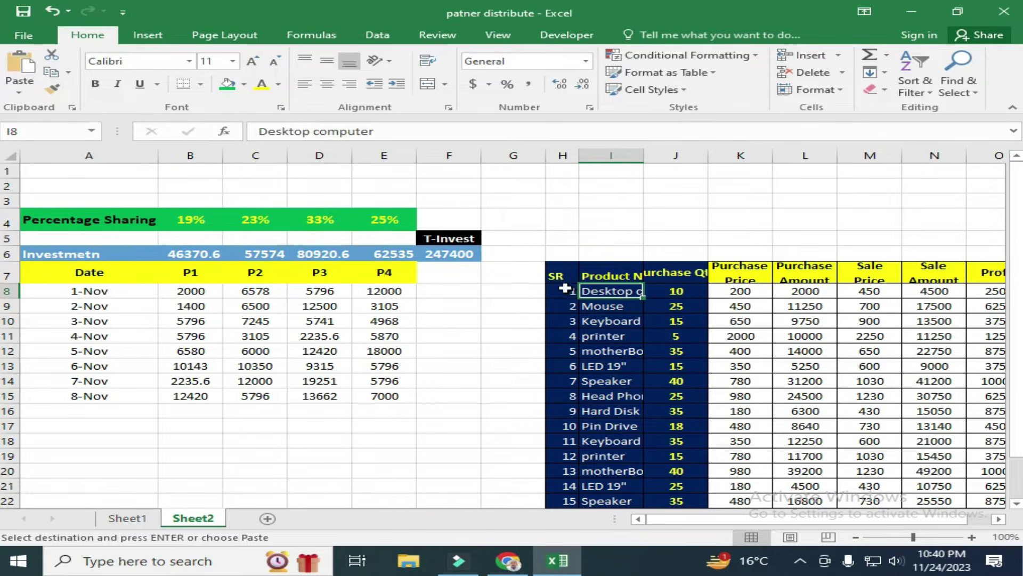
drag(645, 154, 672, 155)
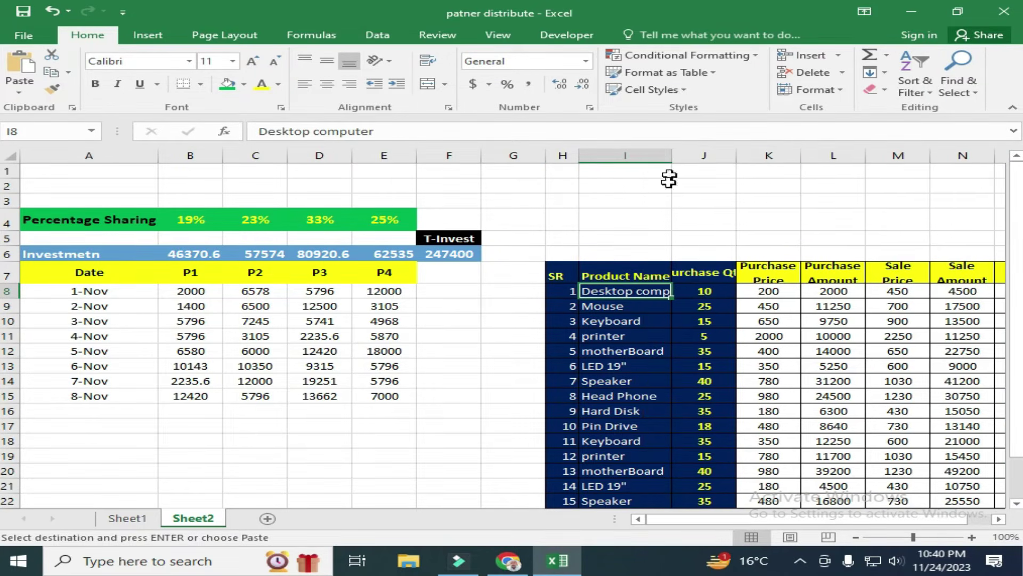
double_click(673, 156)
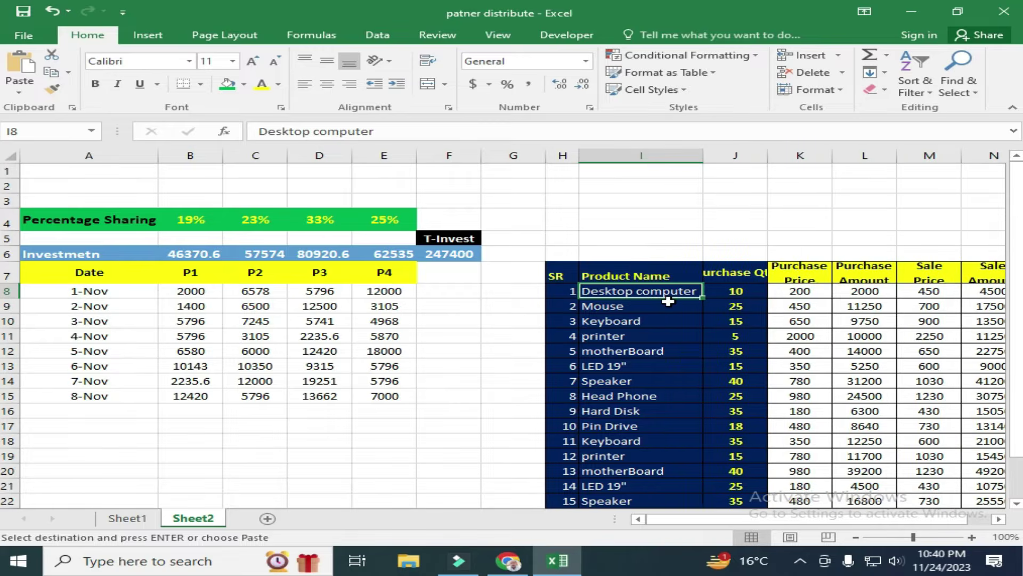
key(Right)
drag(760, 161, 791, 155)
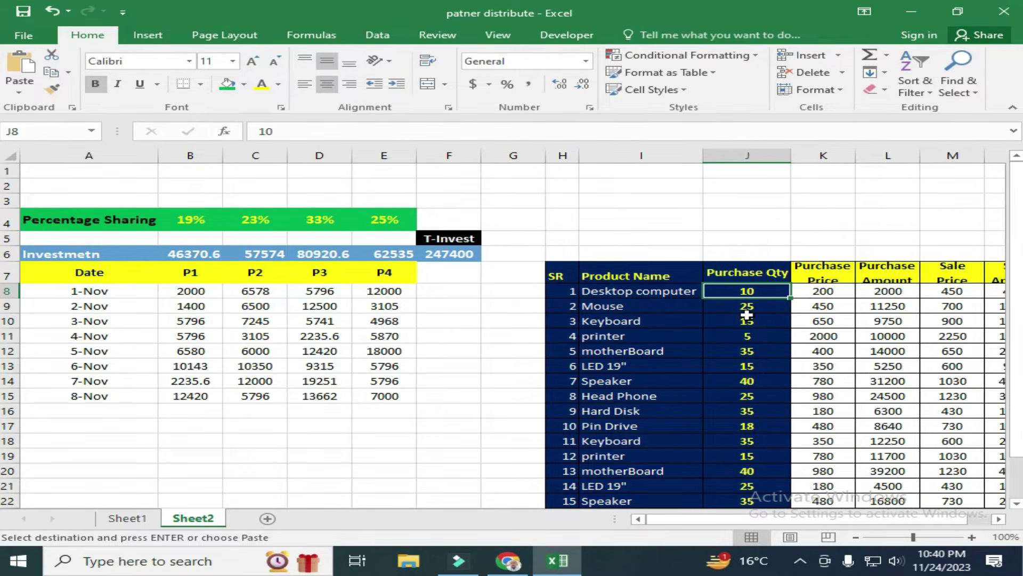
key(Right)
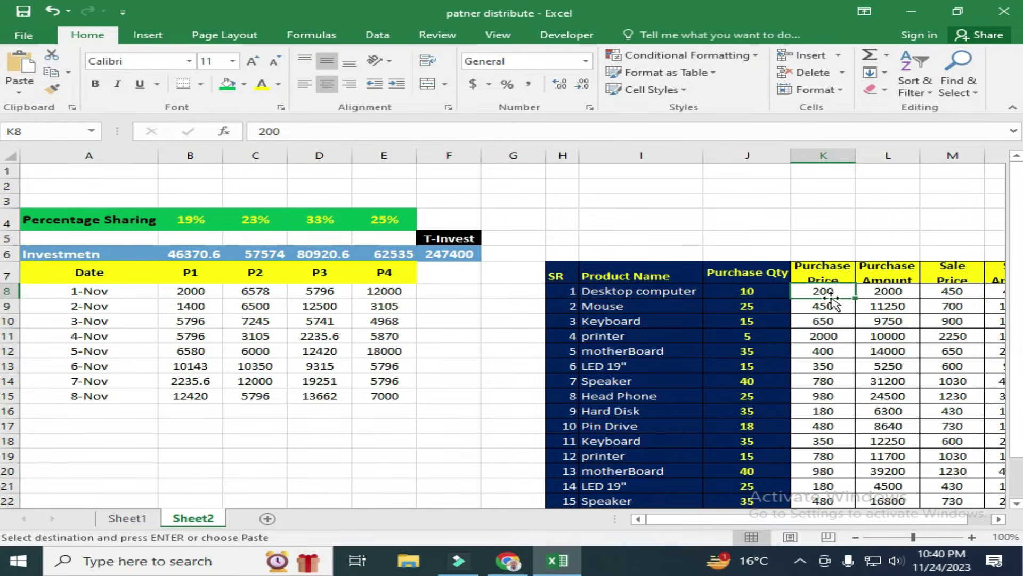
drag(8, 279, 7, 295)
- Clear the Purchase Amount values in L8:L25 of the product table
drag(661, 519, 810, 517)
click(812, 301)
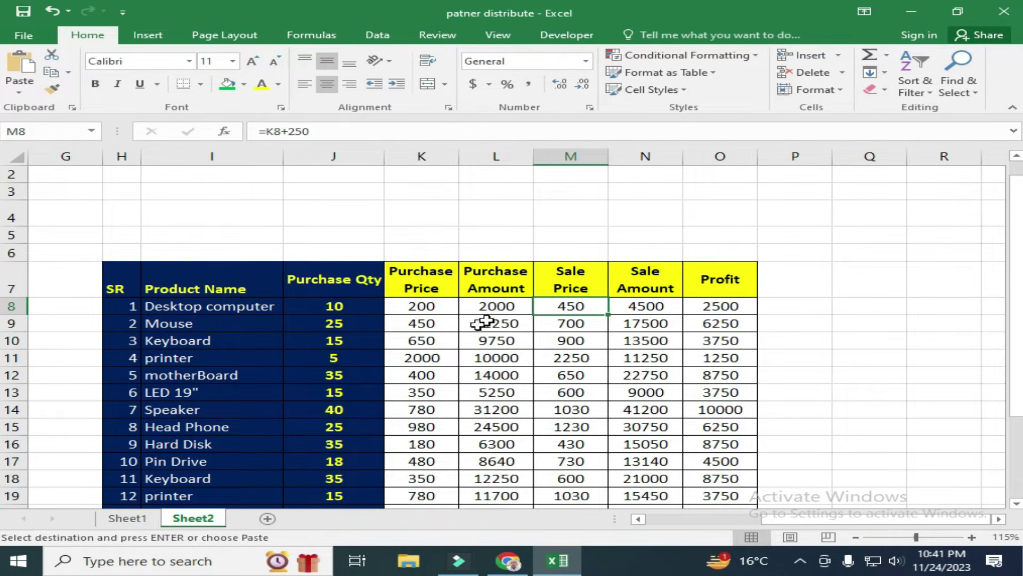
drag(497, 307, 500, 278)
scroll(512, 322, up, 3)
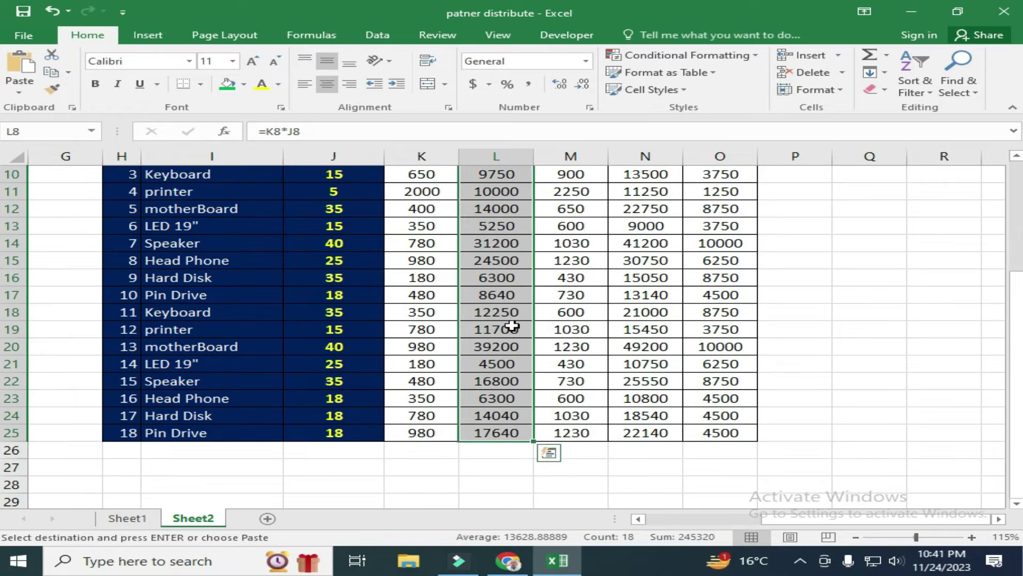
key(Delete)
scroll(512, 325, up, 3)
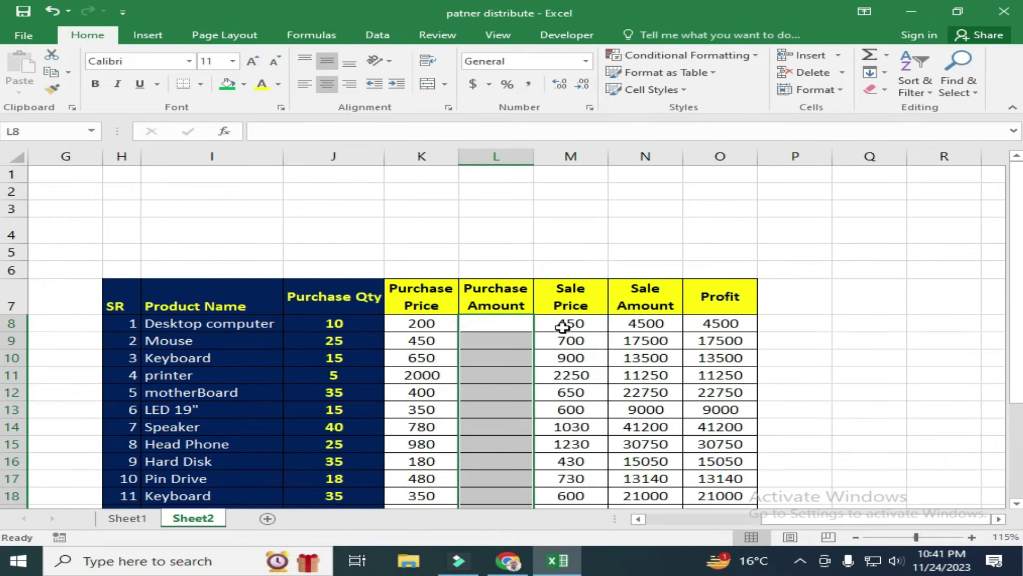
- Clear the Sale Amount values in N8:N25 of the product table
click(638, 325)
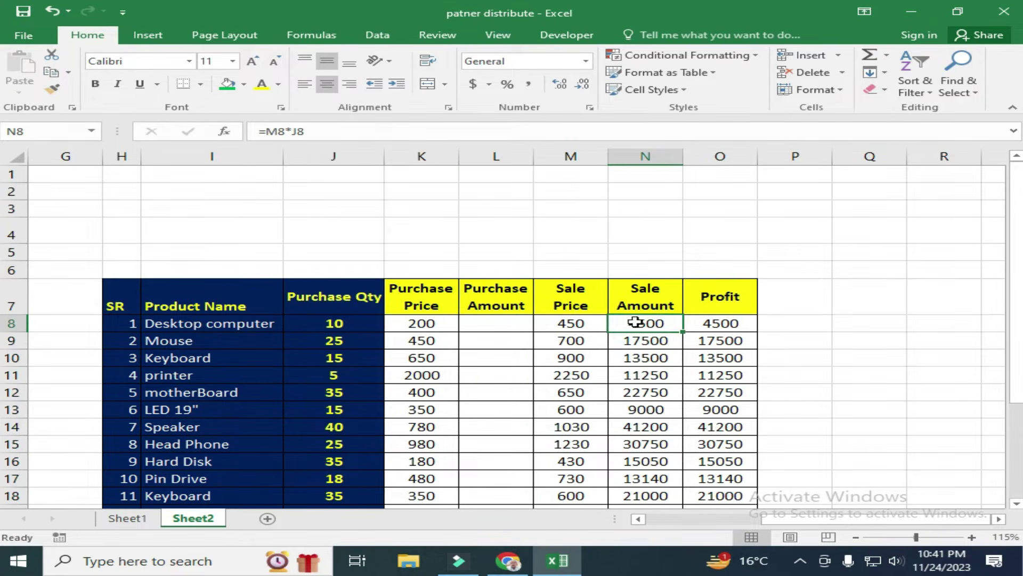
drag(648, 323, 647, 465)
key(Delete)
scroll(647, 463, up, 2)
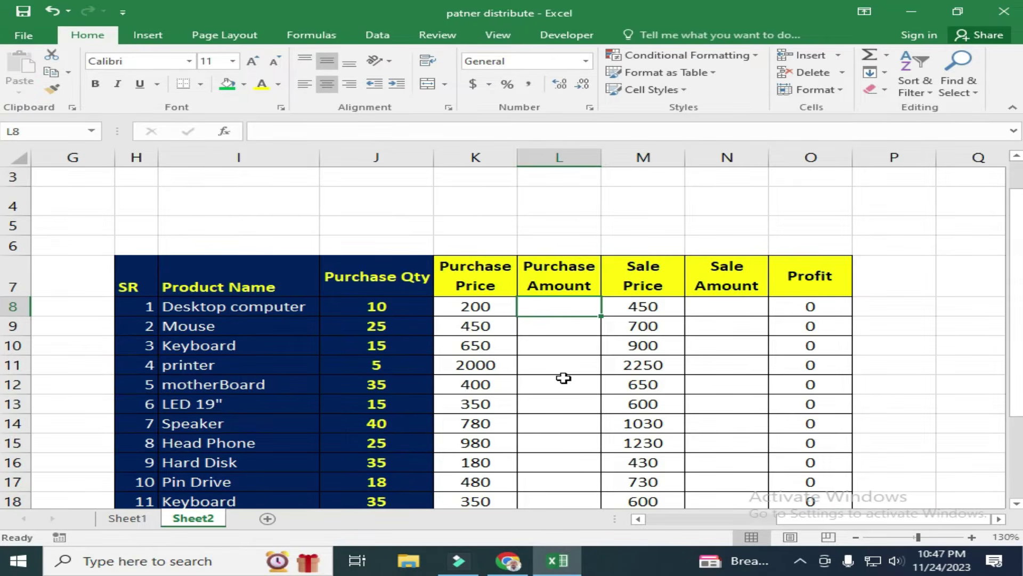
- Enter =K8*J8 in L8 to calculate the Purchase Amount and fill the formula down to L25
text(=)
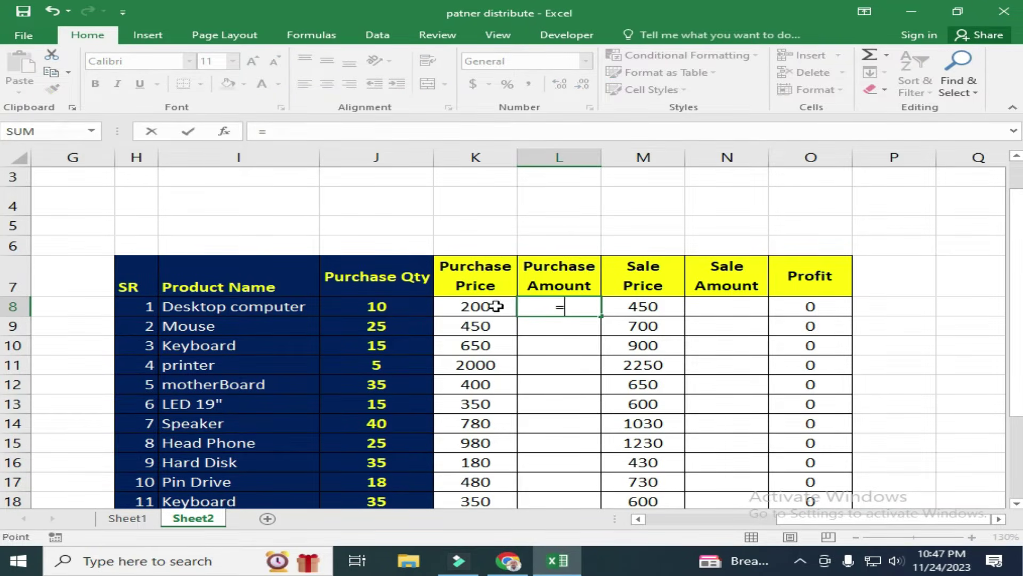
click(466, 304)
text(*)
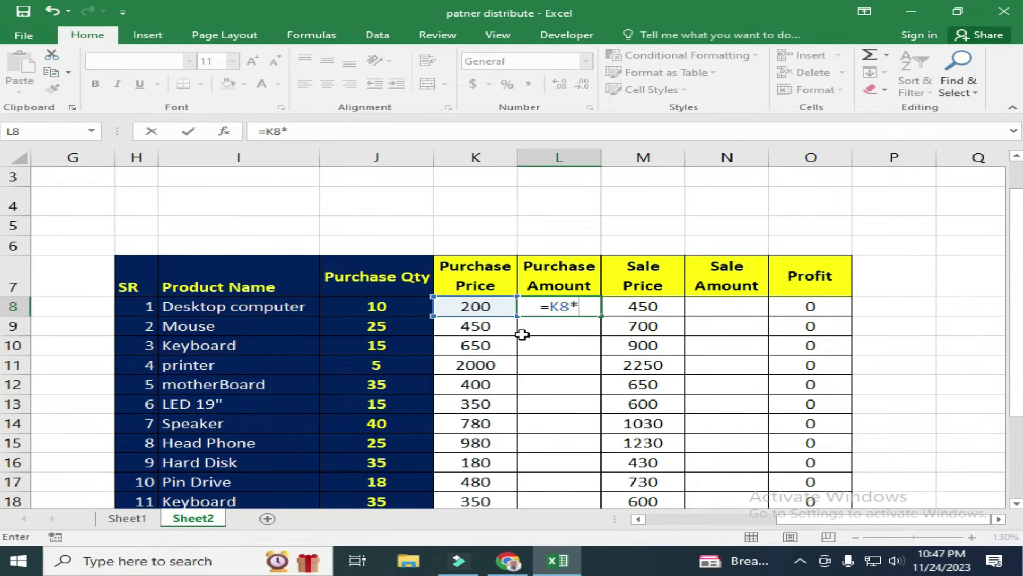
click(386, 308)
key(Return)
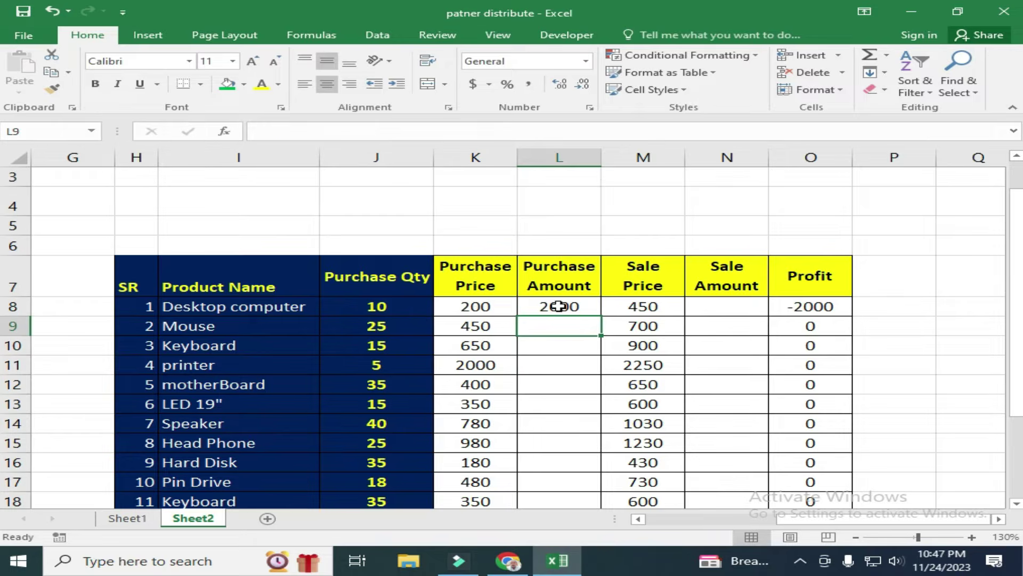
click(559, 306)
double_click(600, 314)
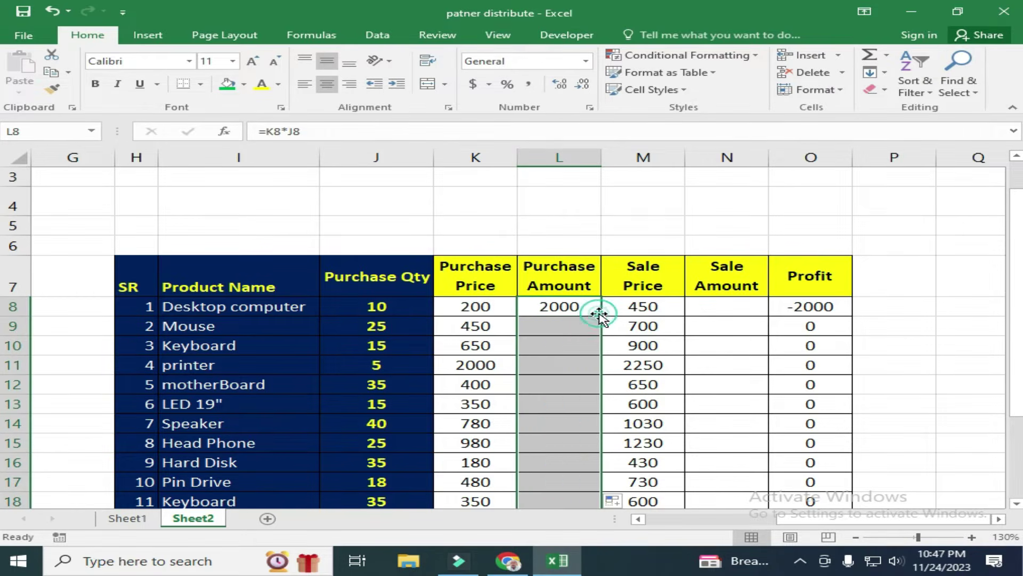
scroll(562, 403, down, 4)
scroll(562, 405, up, 5)
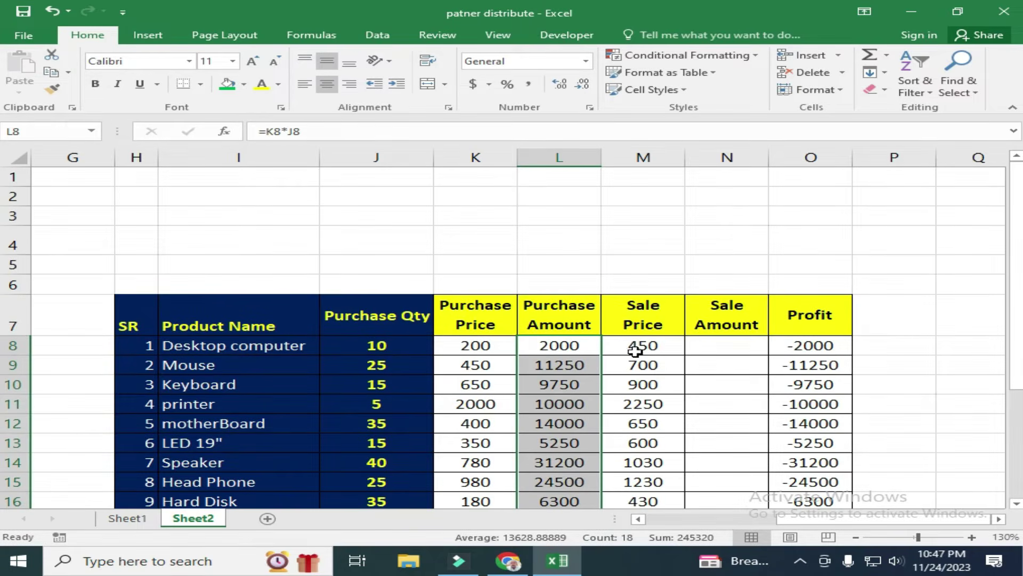
- Enter =M8*J8 in N8 to calculate the Sale Amount and fill the formula down to N25
click(705, 346)
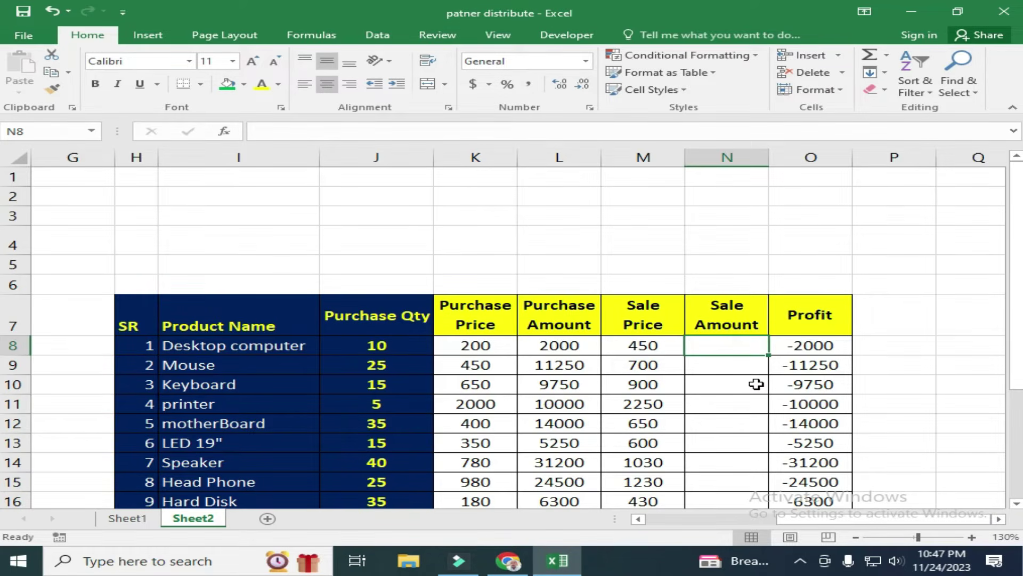
text(=)
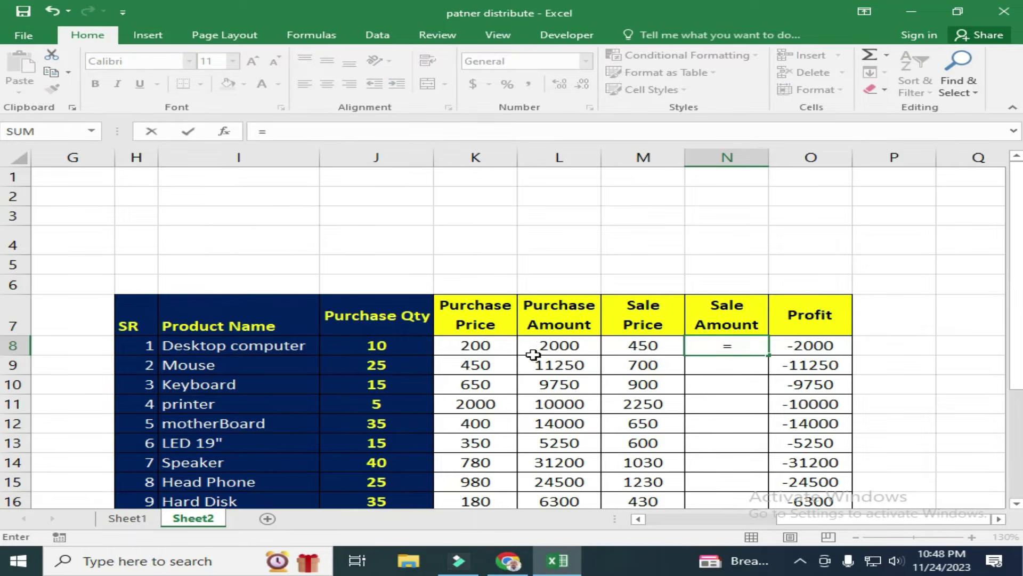
click(639, 347)
text(*)
click(344, 346)
key(Return)
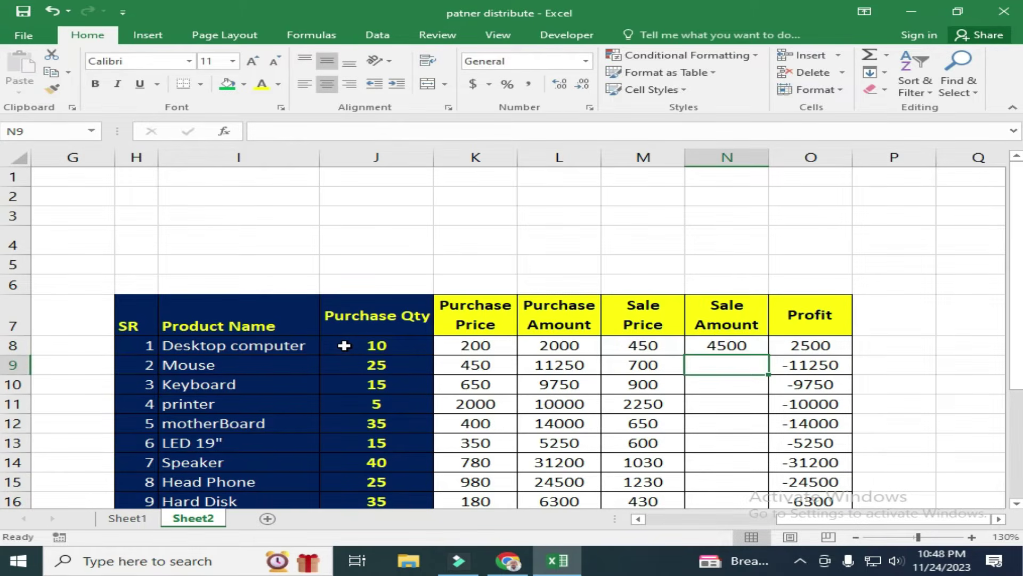
click(719, 347)
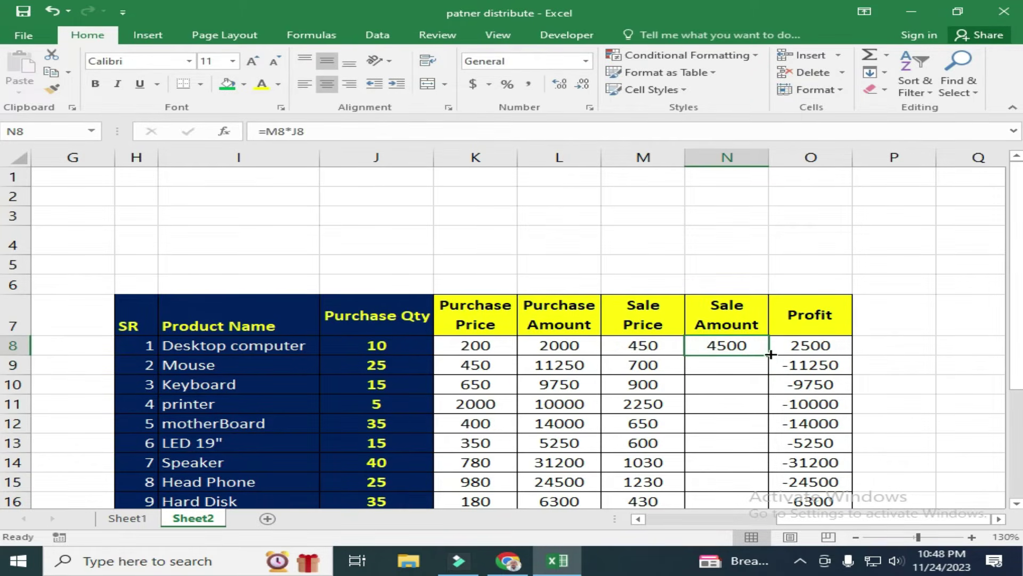
double_click(772, 354)
scroll(735, 439, down, 3)
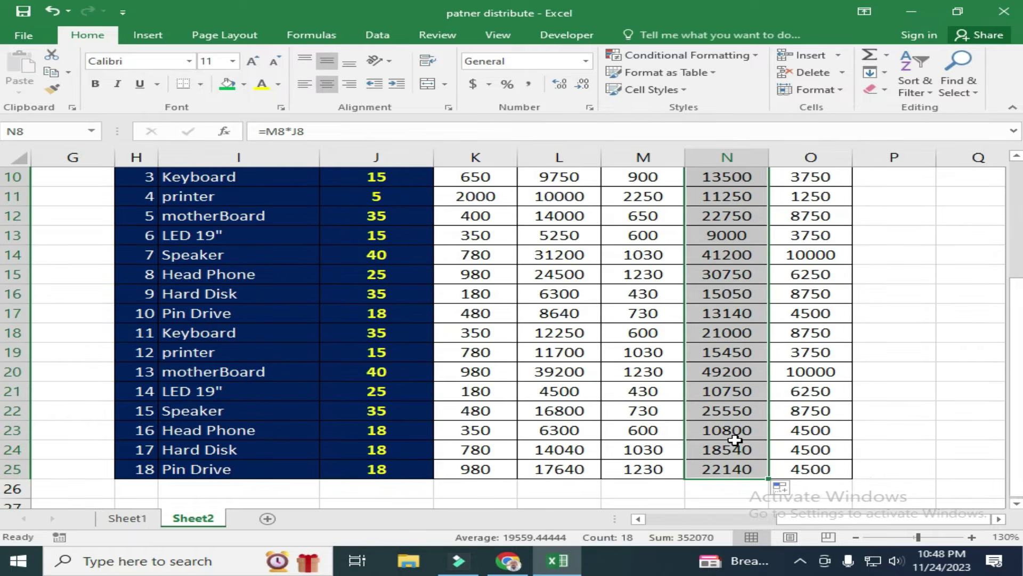
scroll(735, 439, up, 3)
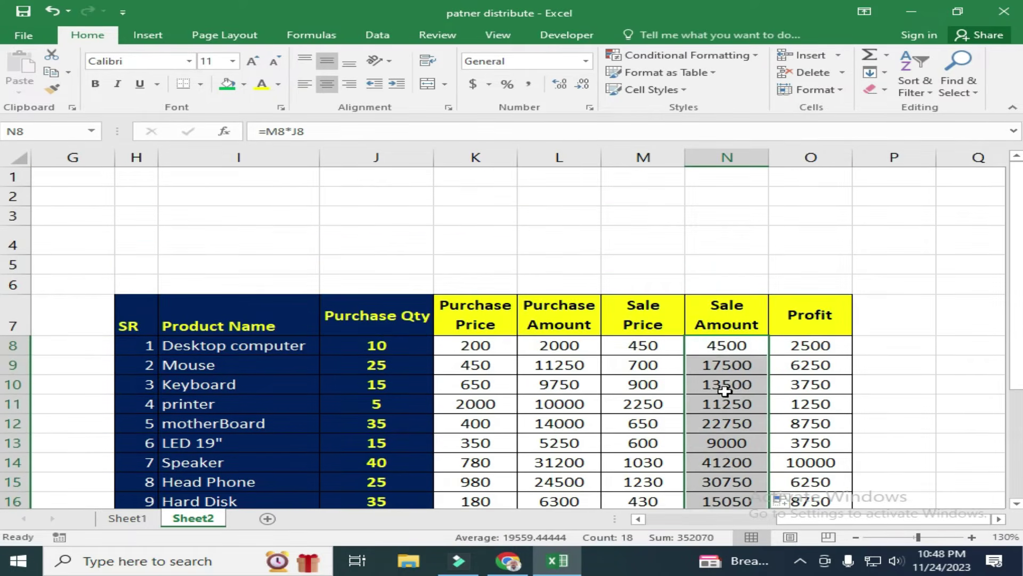
click(730, 345)
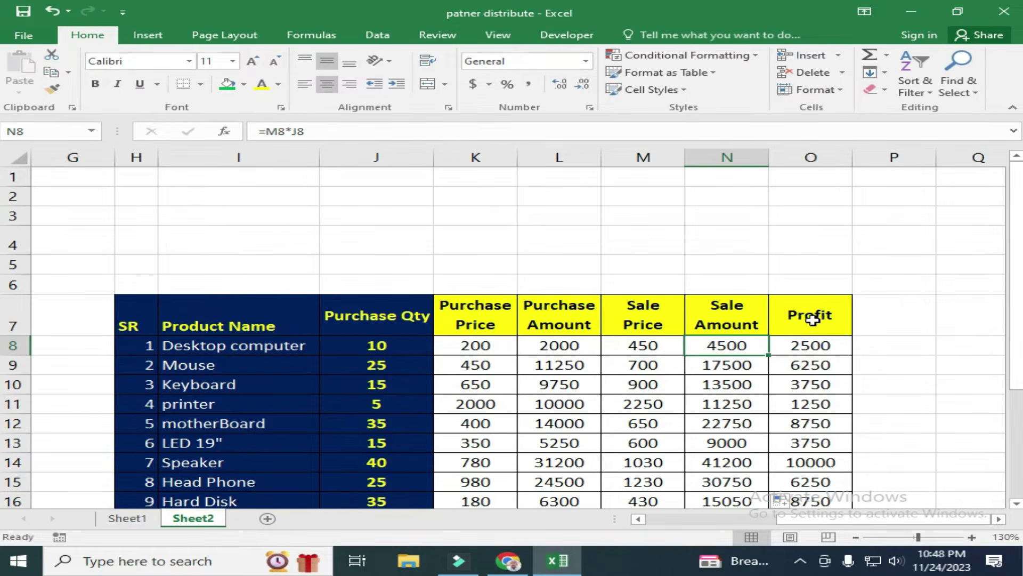
- Enter the label "Total Purchase Amount" in J6 above the Purchase Qty header
click(480, 281)
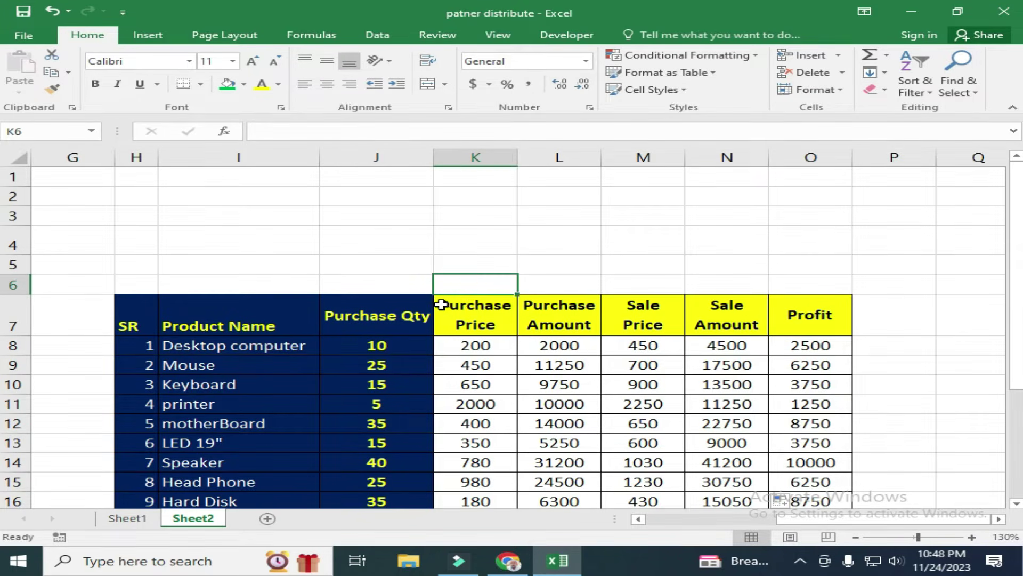
click(401, 280)
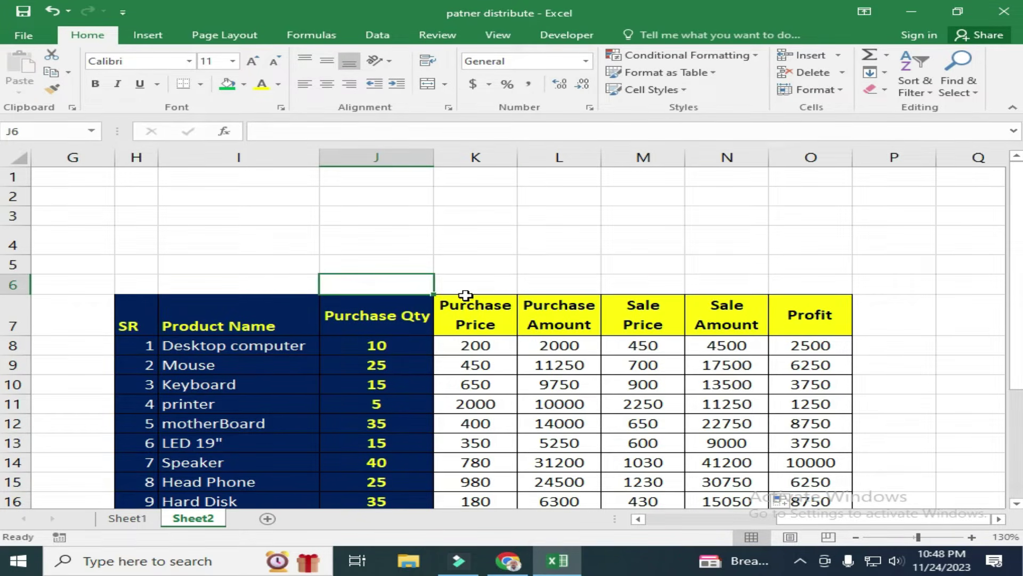
text(Total Purchas)
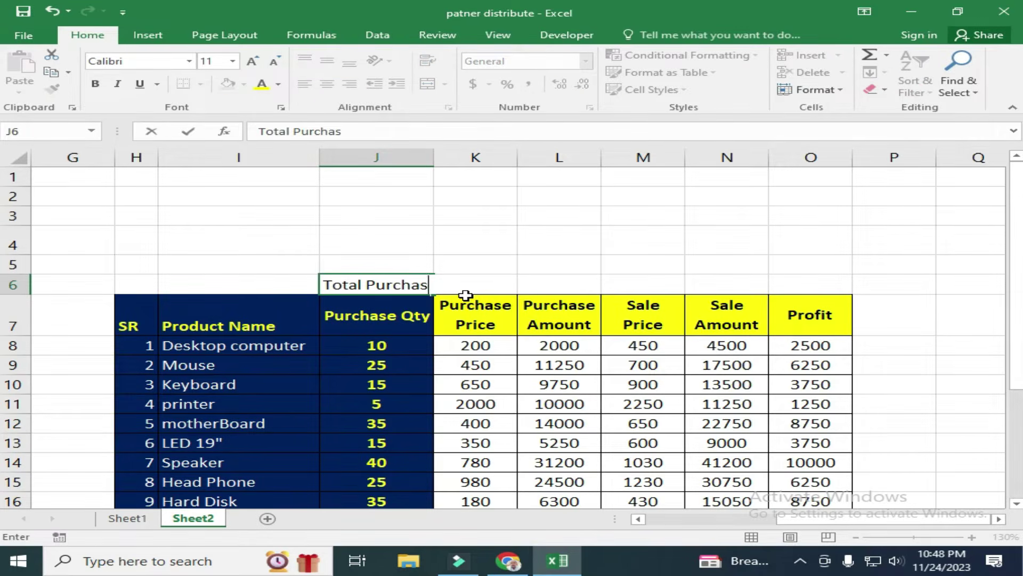
text(e Amount)
key(Tab)
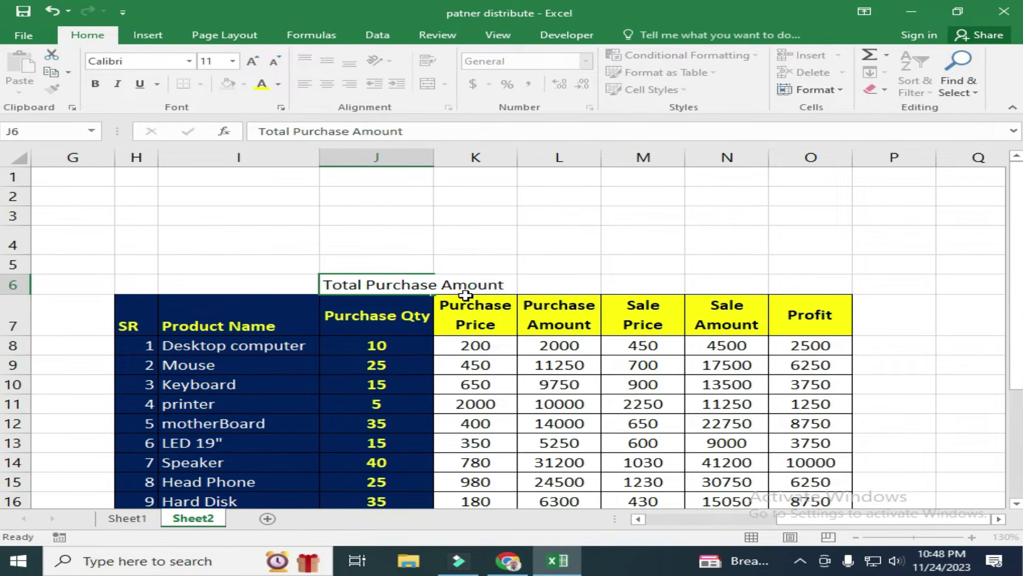
- Enter =SUM(L8:L250) in L6 to total the Purchase Amount column, with spare rows included below the table
key(Tab)
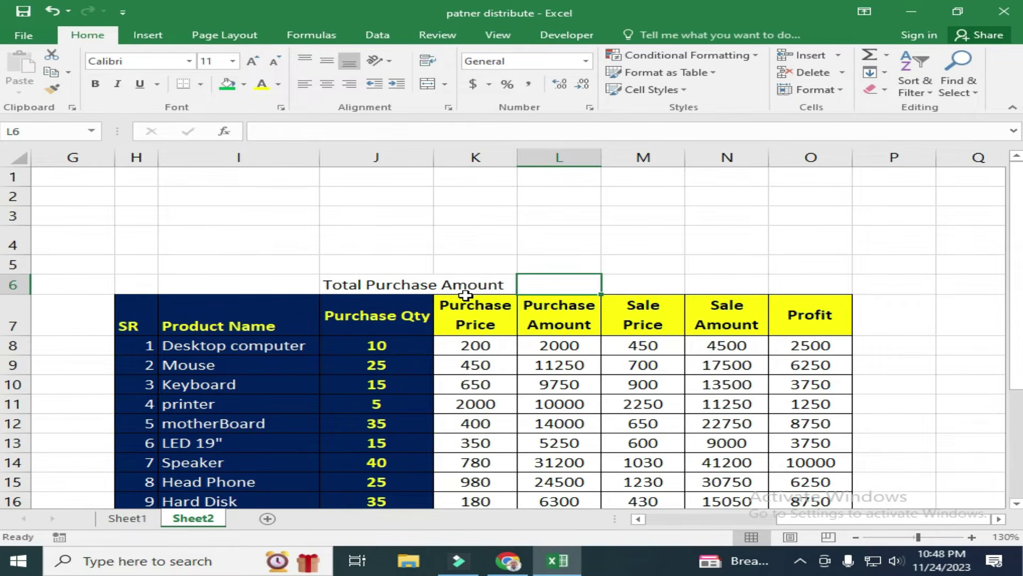
text(=)
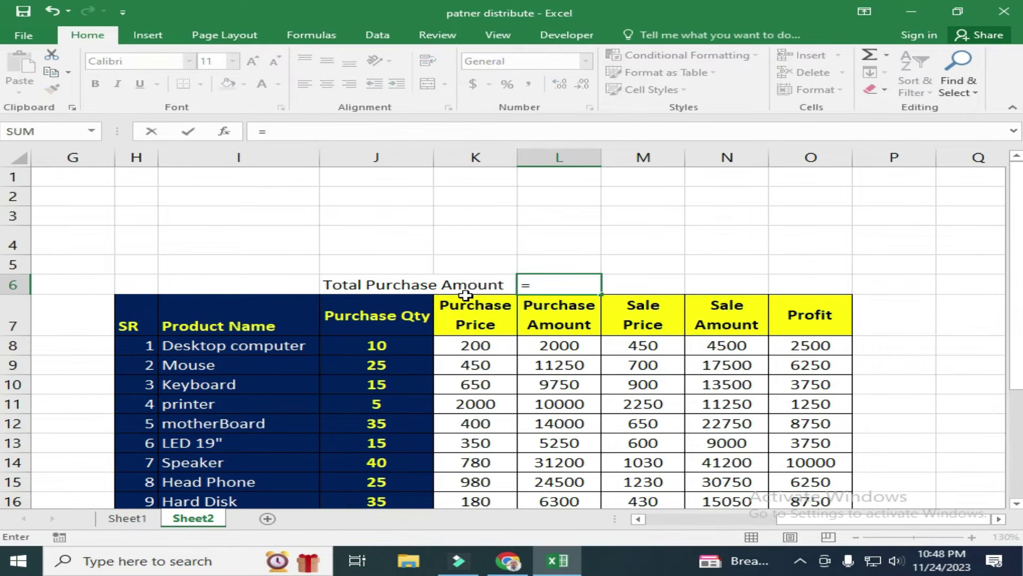
text(sum)
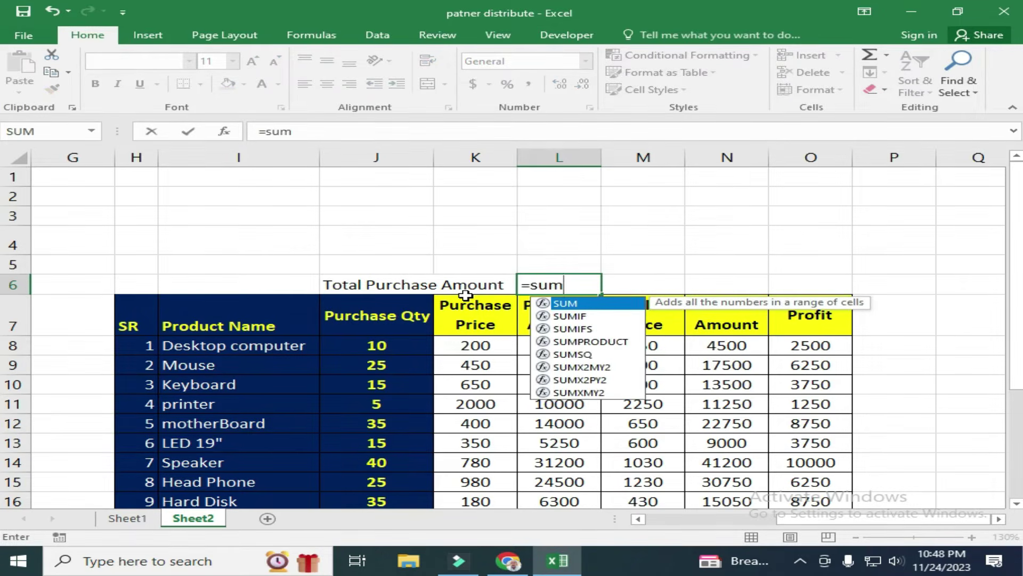
key(Tab)
click(558, 346)
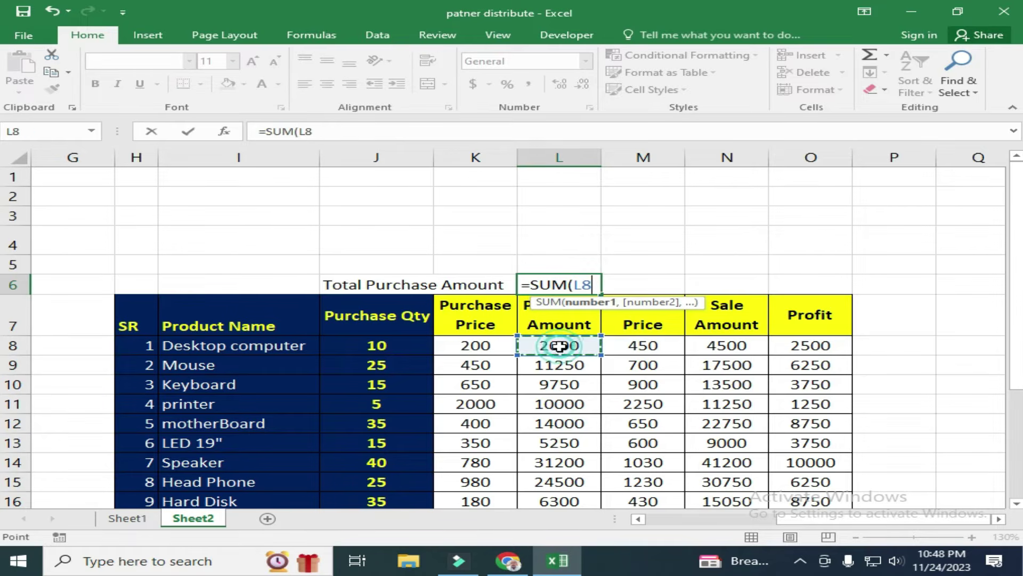
key(ctrl+shift+Down)
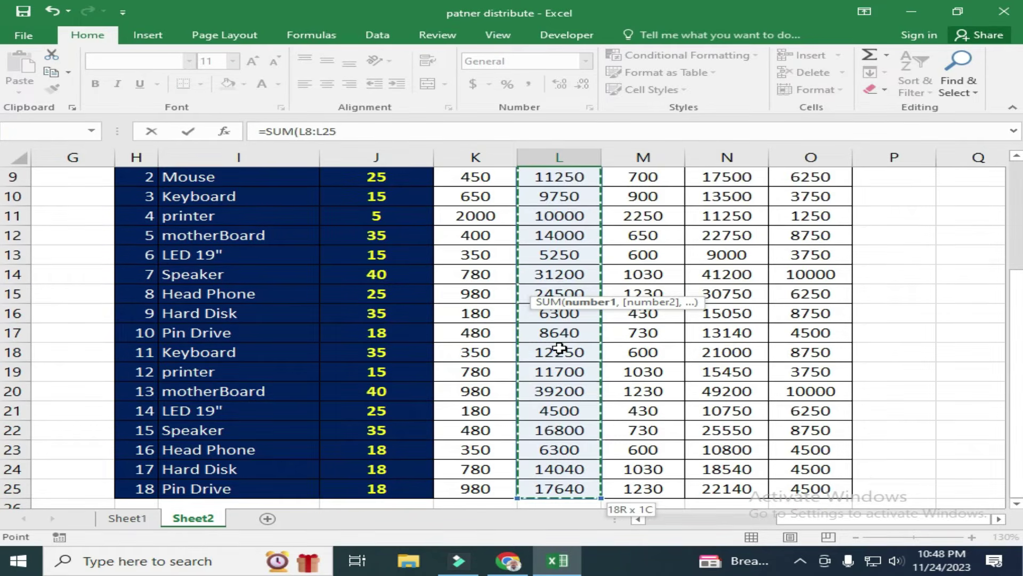
scroll(583, 359, down, 3)
scroll(576, 404, down, 1)
scroll(575, 405, up, 3)
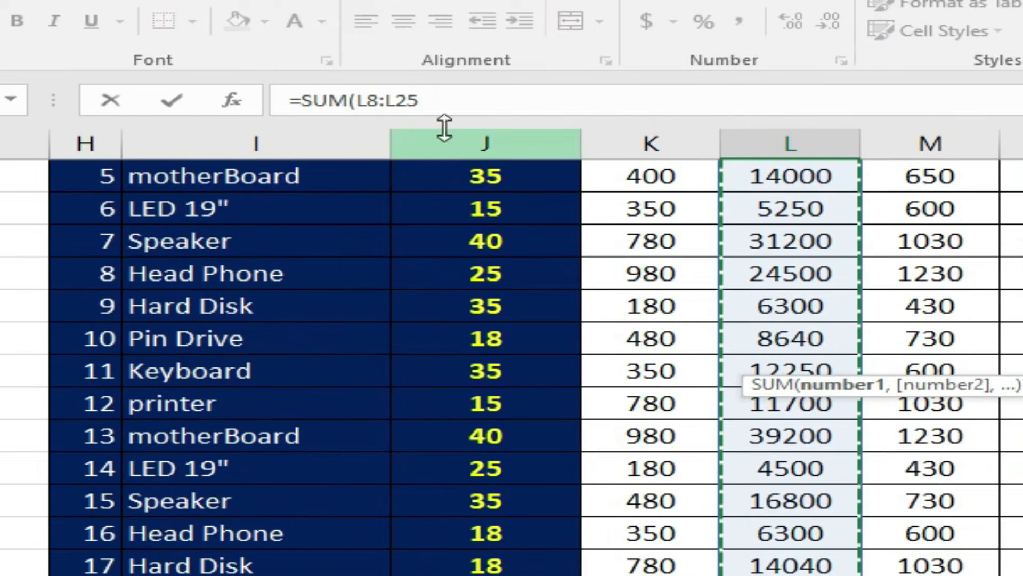
click(437, 103)
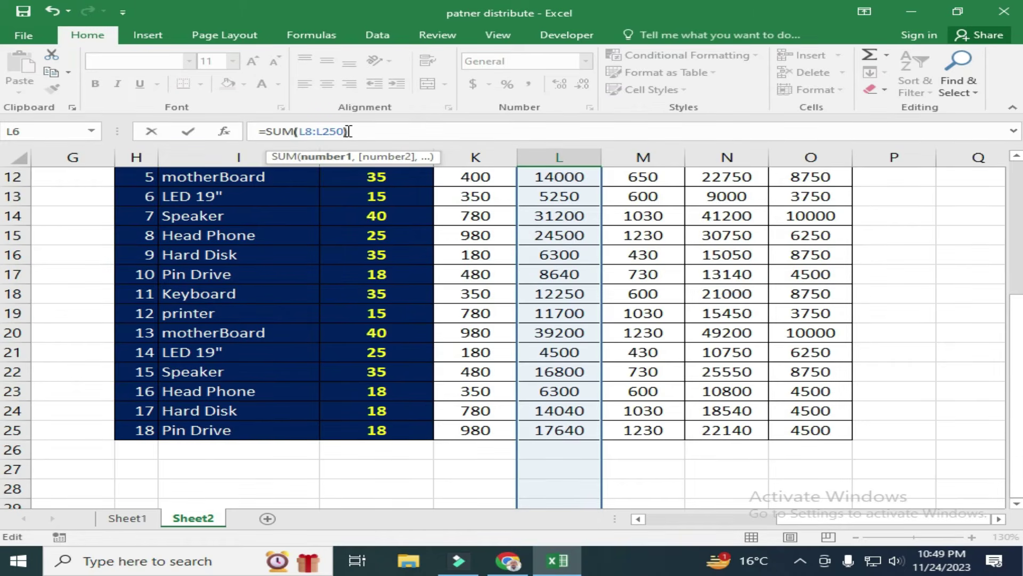
key(Return)
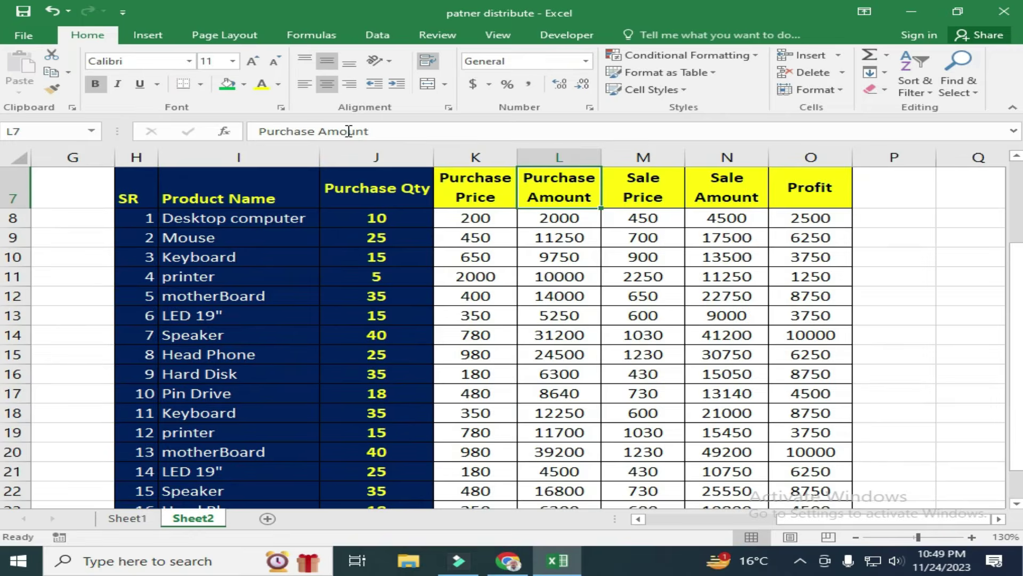
click(557, 284)
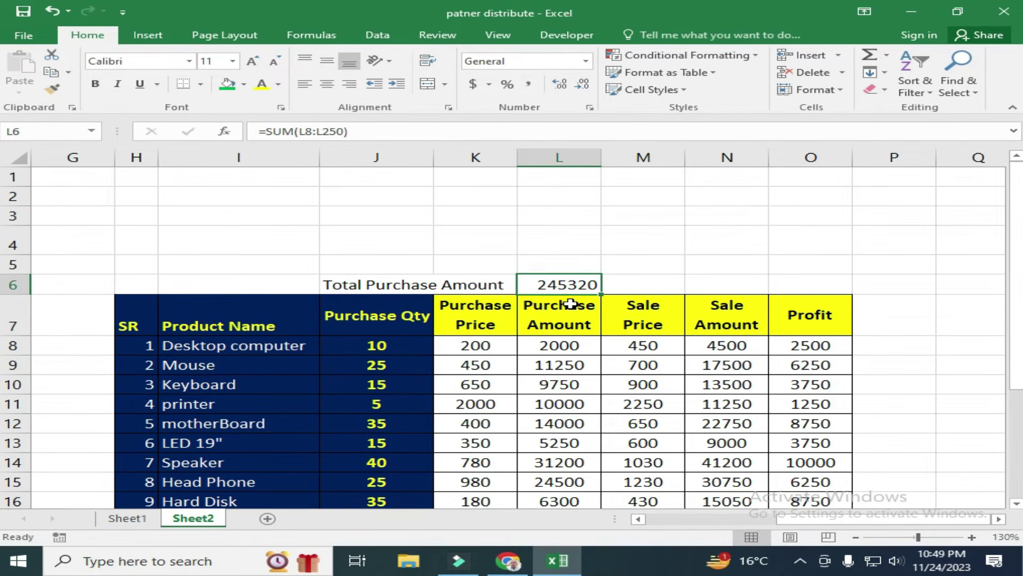
- Merge and center the Total Purchase Amount label across J6:K6 and format it with black fill and bold white text
drag(371, 286, 463, 279)
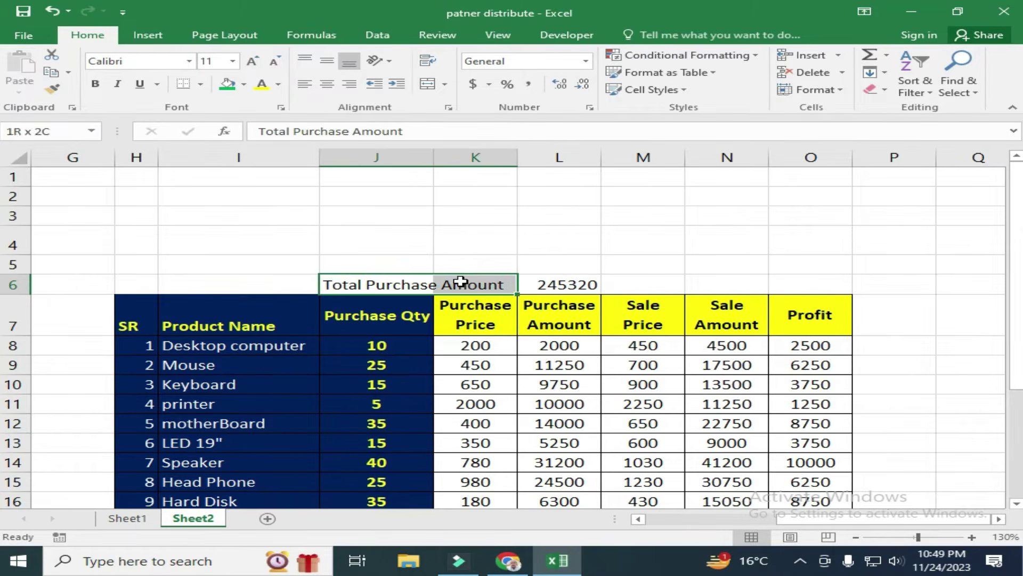
click(428, 84)
click(326, 60)
click(243, 84)
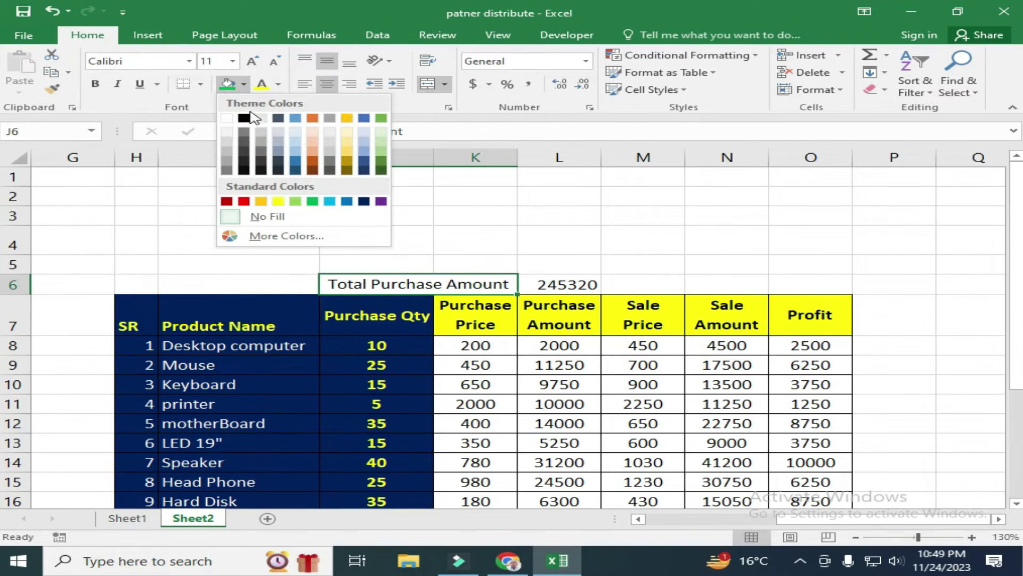
click(248, 119)
click(277, 84)
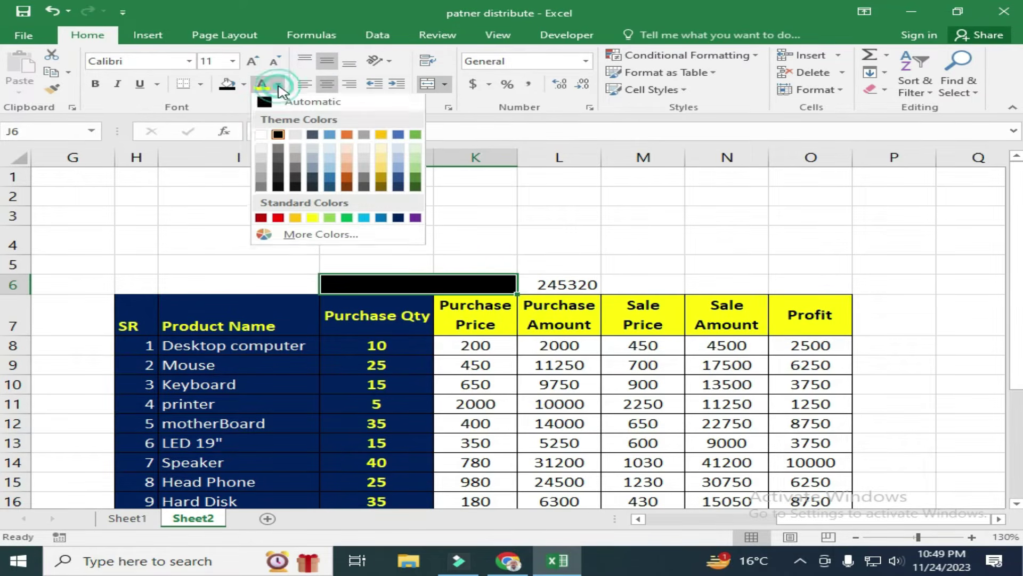
click(260, 134)
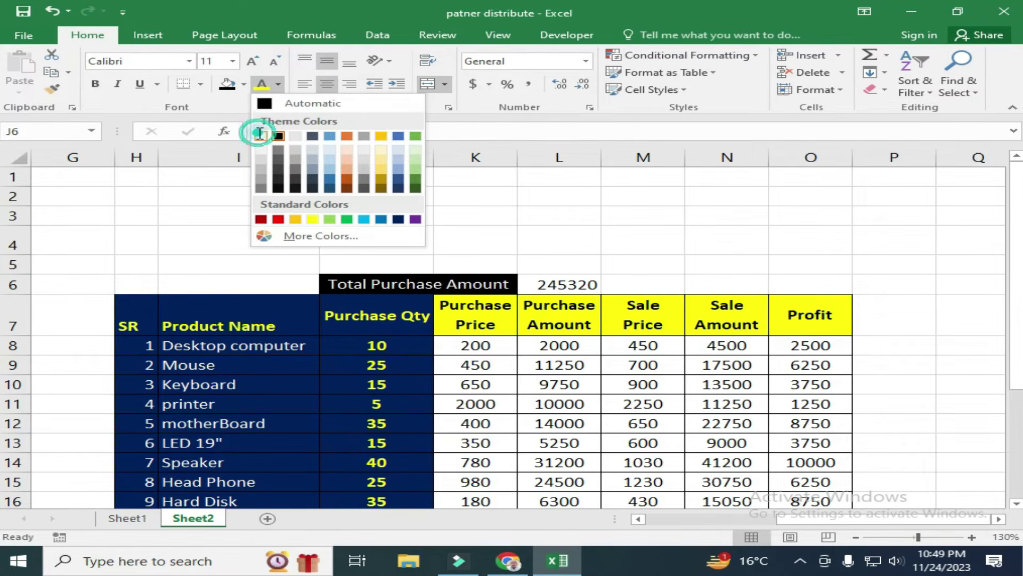
click(95, 83)
click(639, 283)
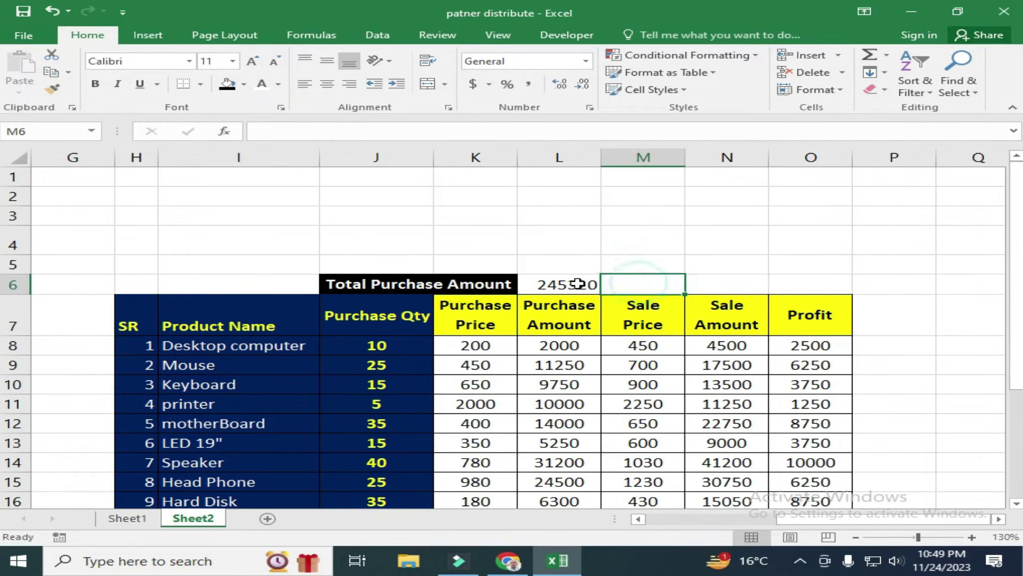
- Format the purchase total in L6 as bold with orange fill, centered horizontally and vertically
click(586, 285)
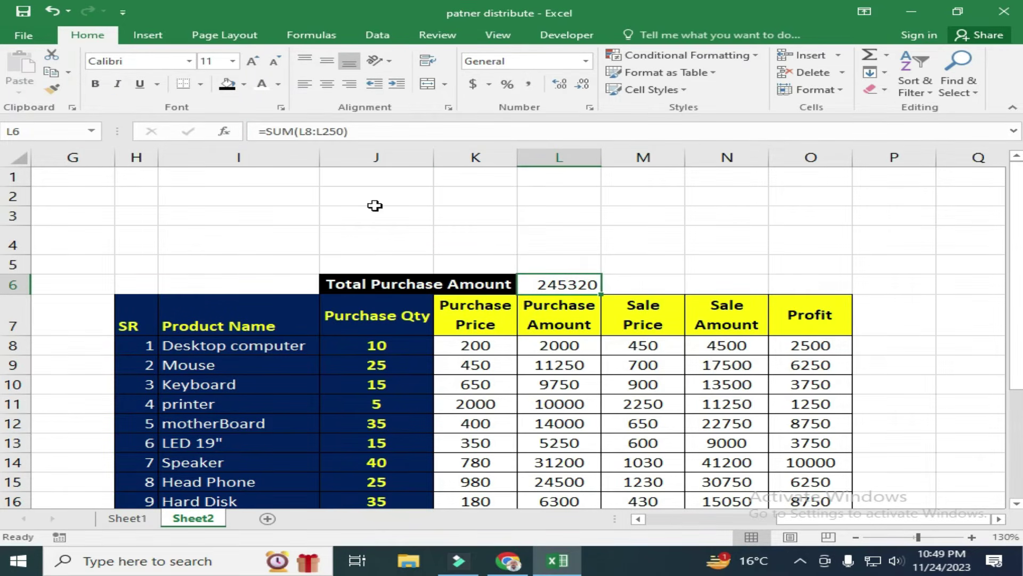
click(95, 84)
click(244, 85)
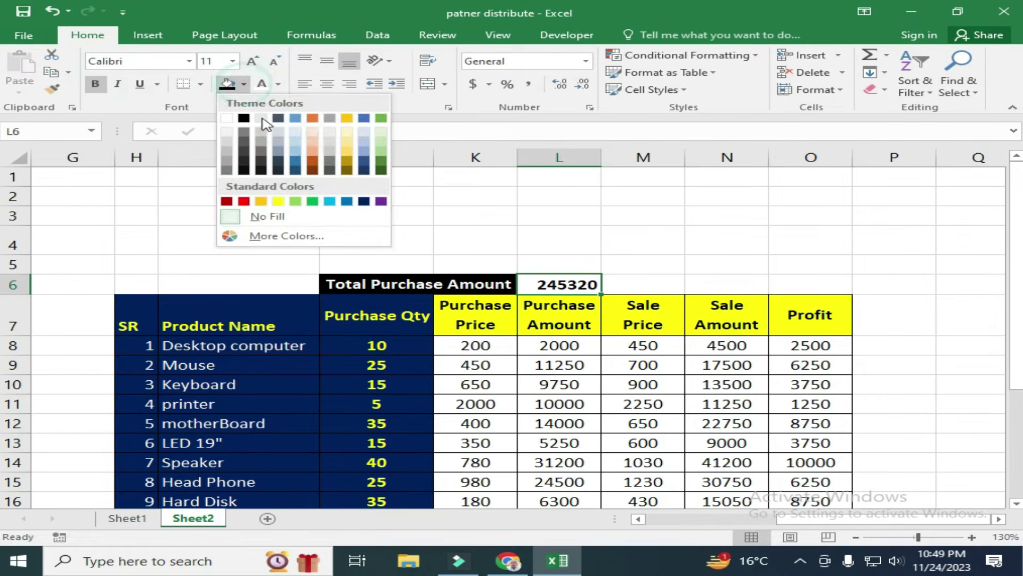
click(312, 117)
click(327, 83)
click(326, 60)
- Enter the label "Total Profit" in M6 above the Sale Price header
click(655, 281)
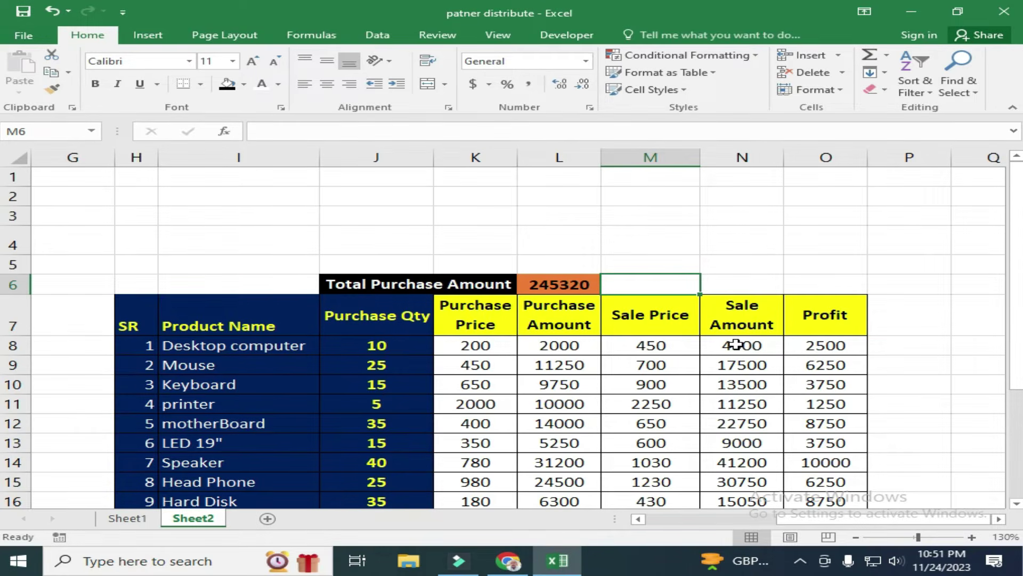
text(Total Pro)
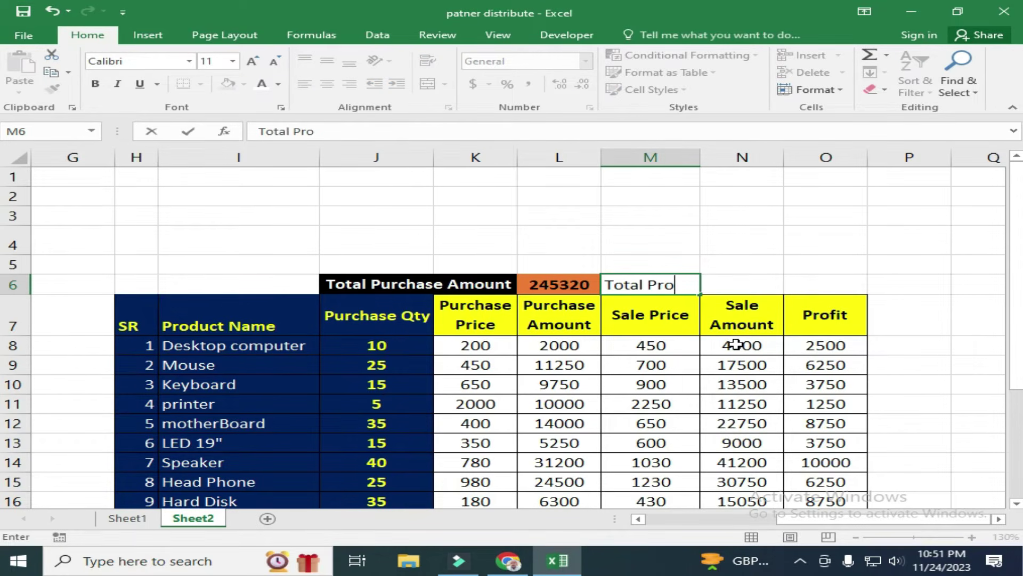
text(fit)
key(Tab)
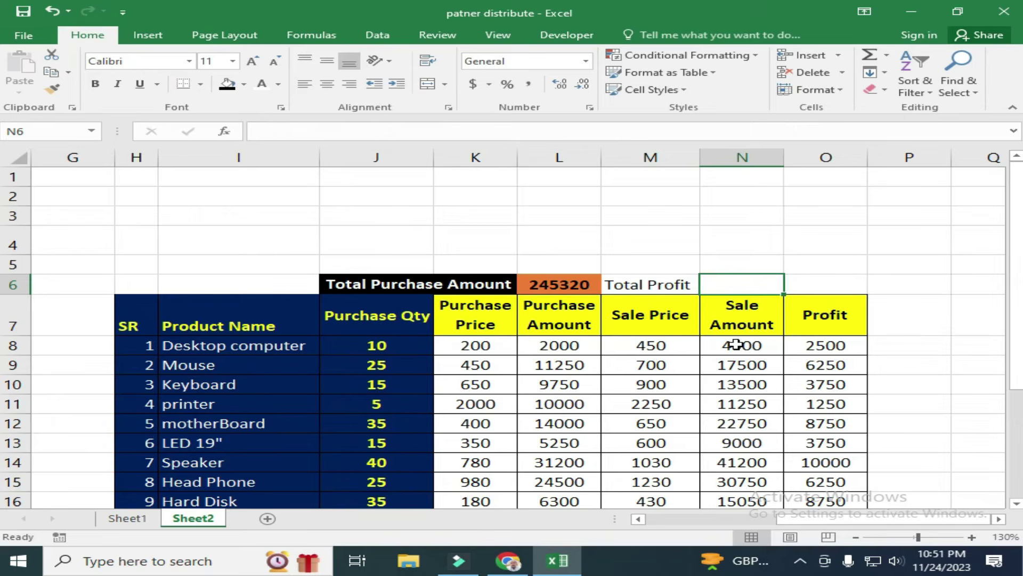
key(Tab)
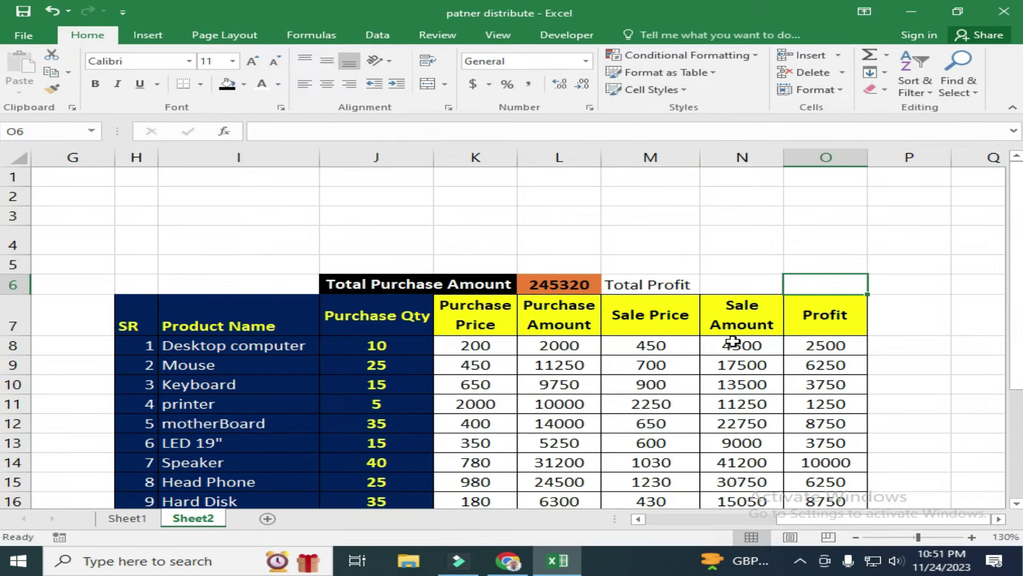
- Copy the sum formula and formatting from L6 to O6 to total the Profit column
click(556, 284)
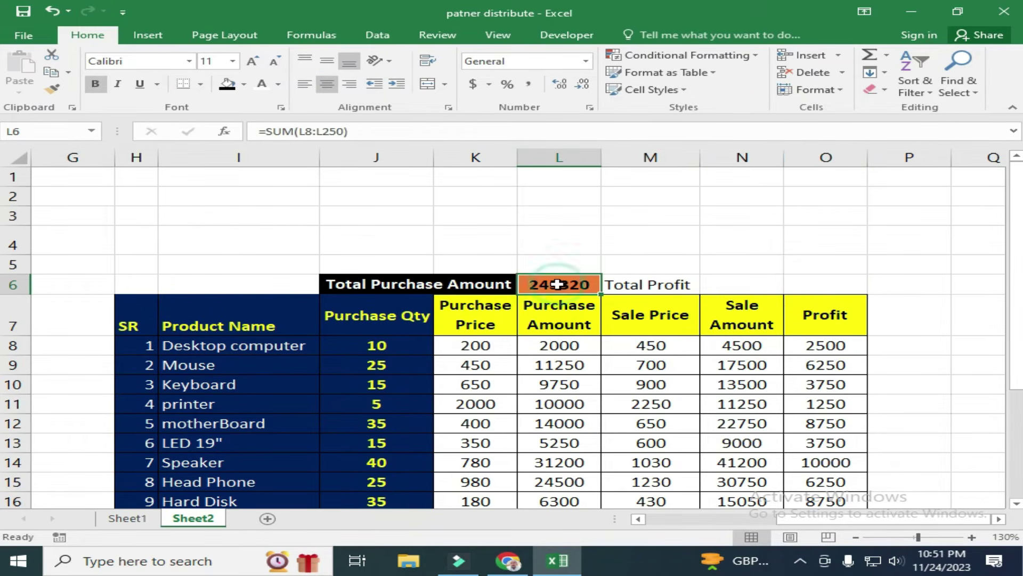
key(ctrl+c)
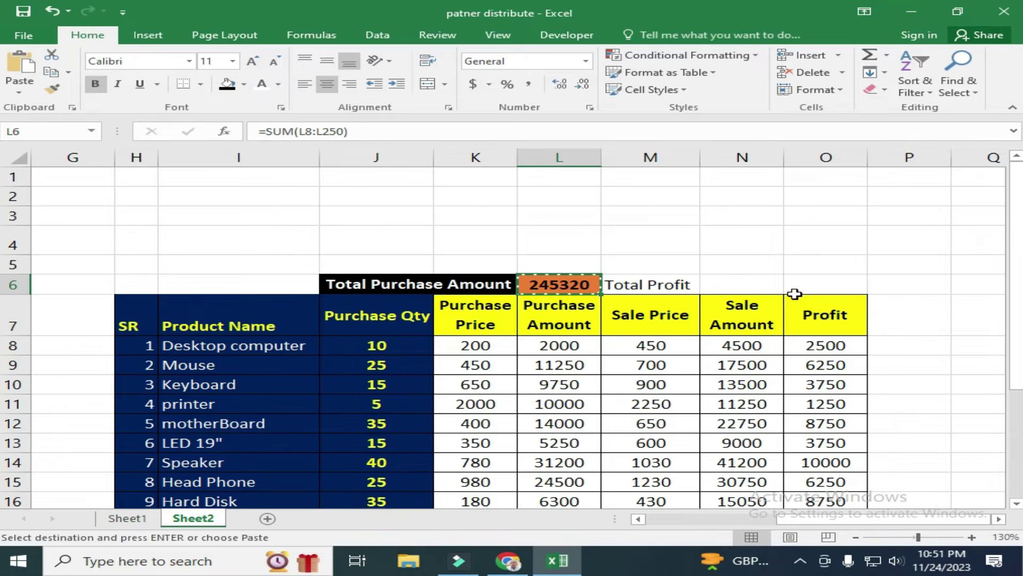
click(834, 286)
key(ctrl+v)
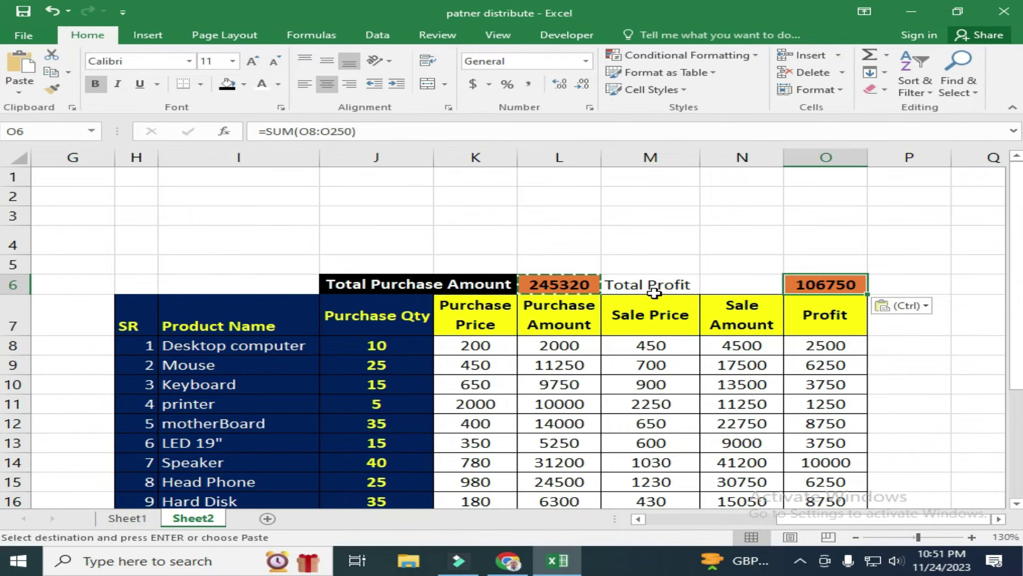
- Apply the merged black formatting of the Total Purchase Amount label to the Total Profit label in M6:N6 with Format Painter
click(375, 284)
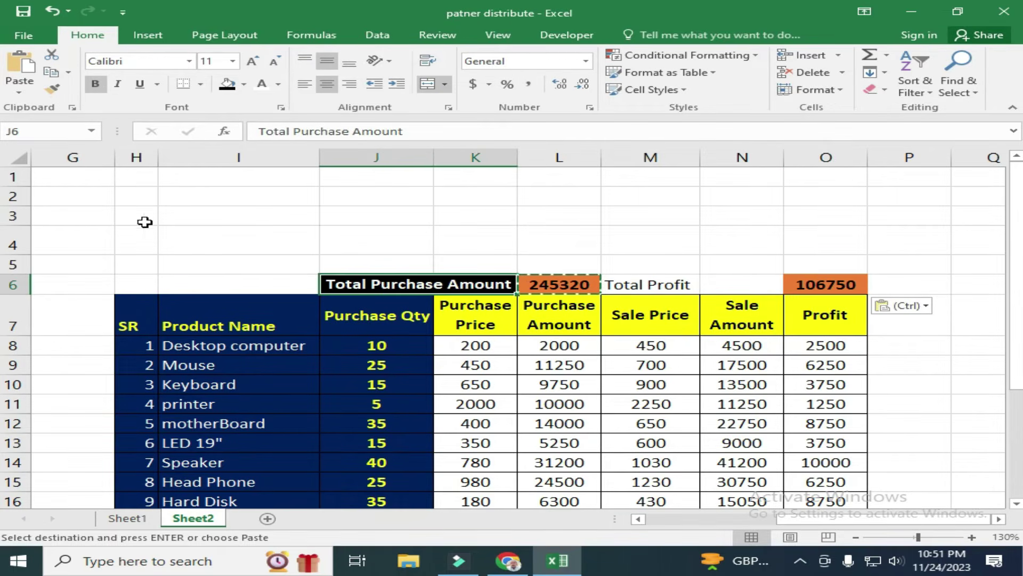
click(52, 89)
click(639, 284)
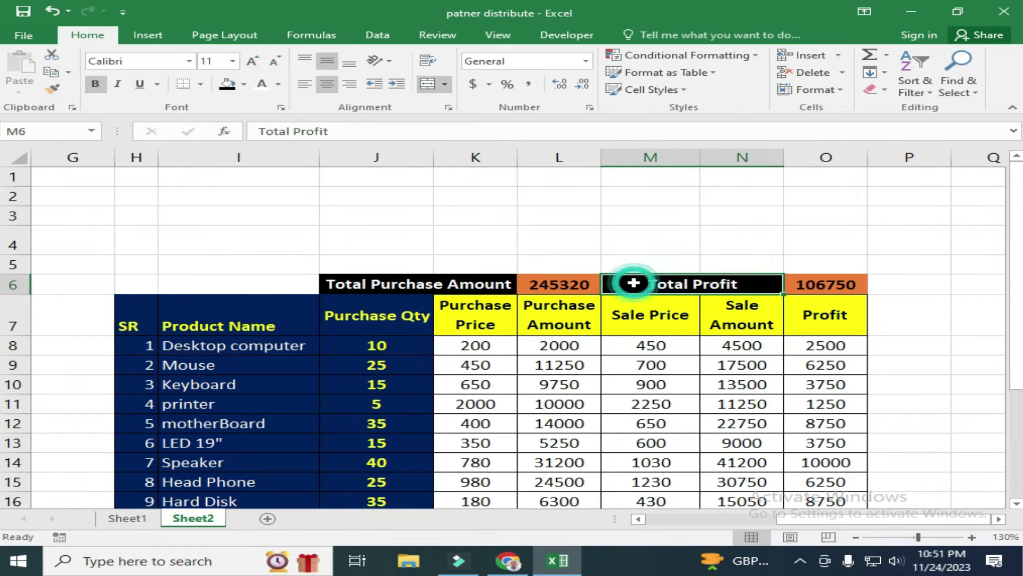
click(724, 346)
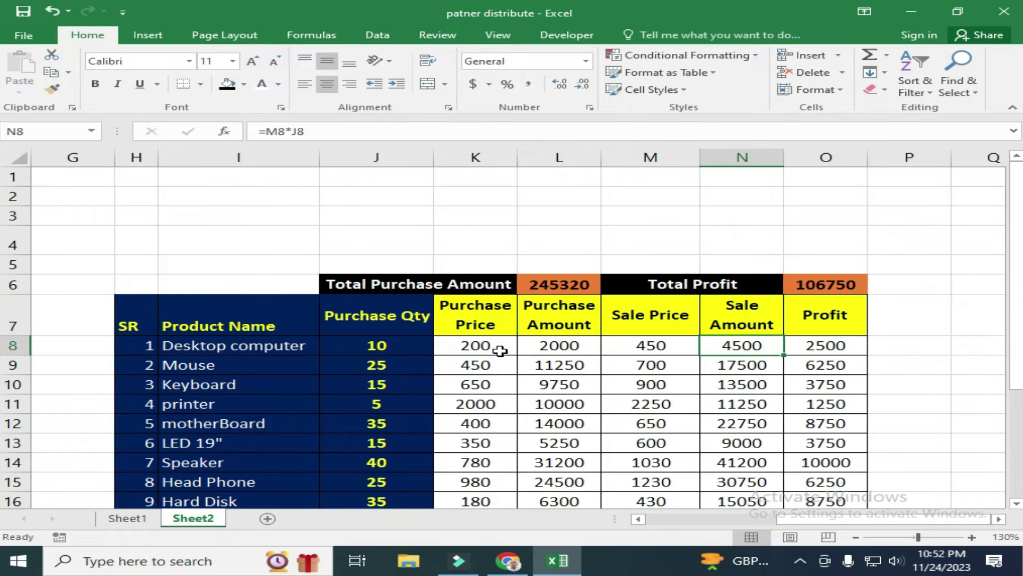
click(563, 288)
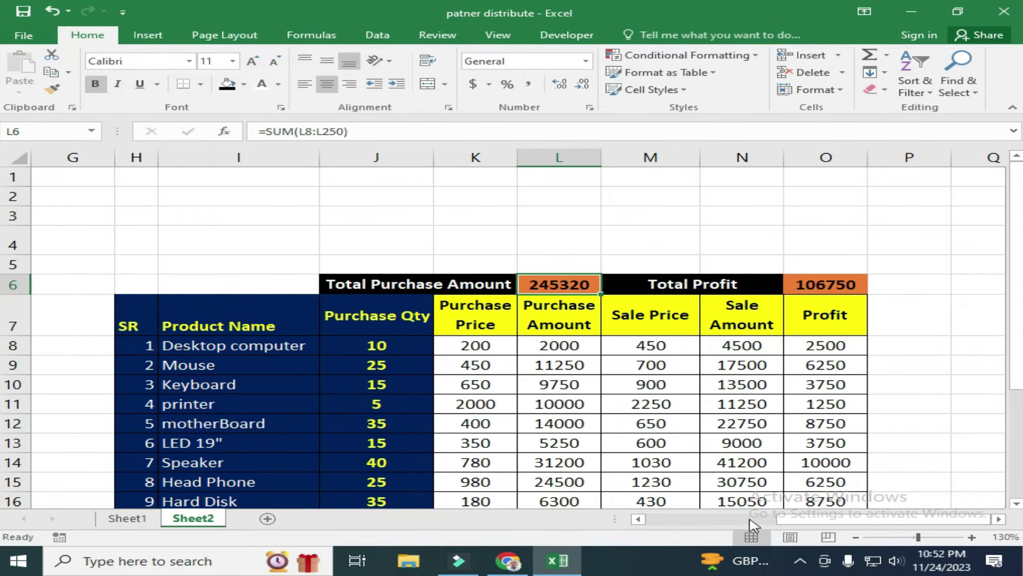
- Enter the label "Profit Distribute" in A3 above Percentage Sharing and select B3 beside it
drag(811, 519, 592, 501)
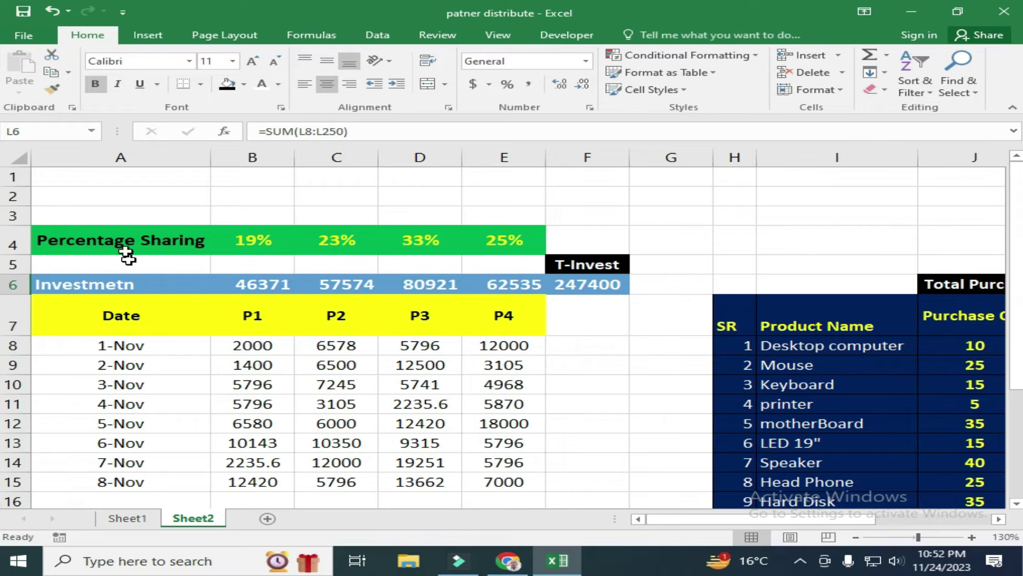
click(119, 215)
text(Profit Dist)
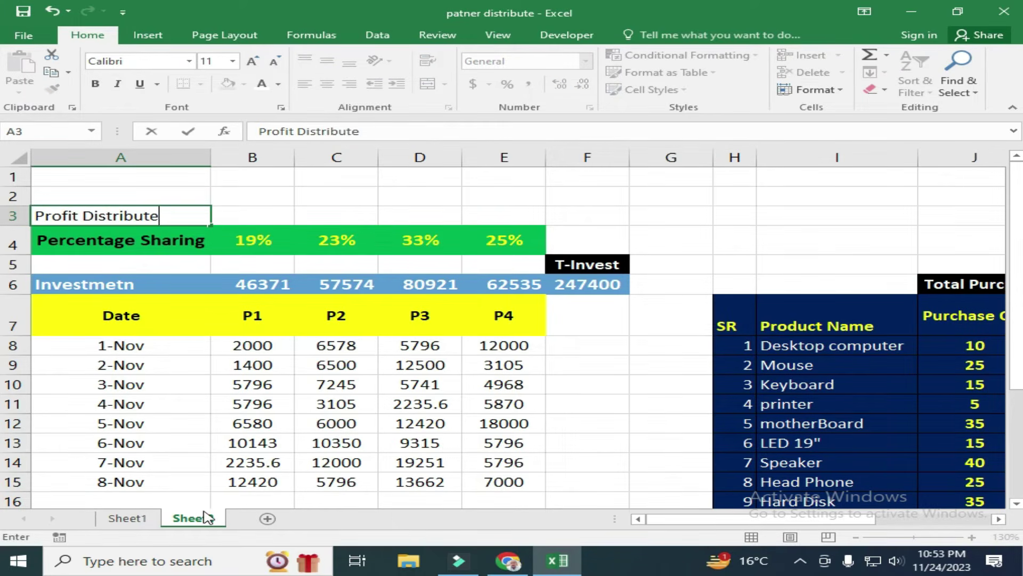
text(ribute)
key(Return)
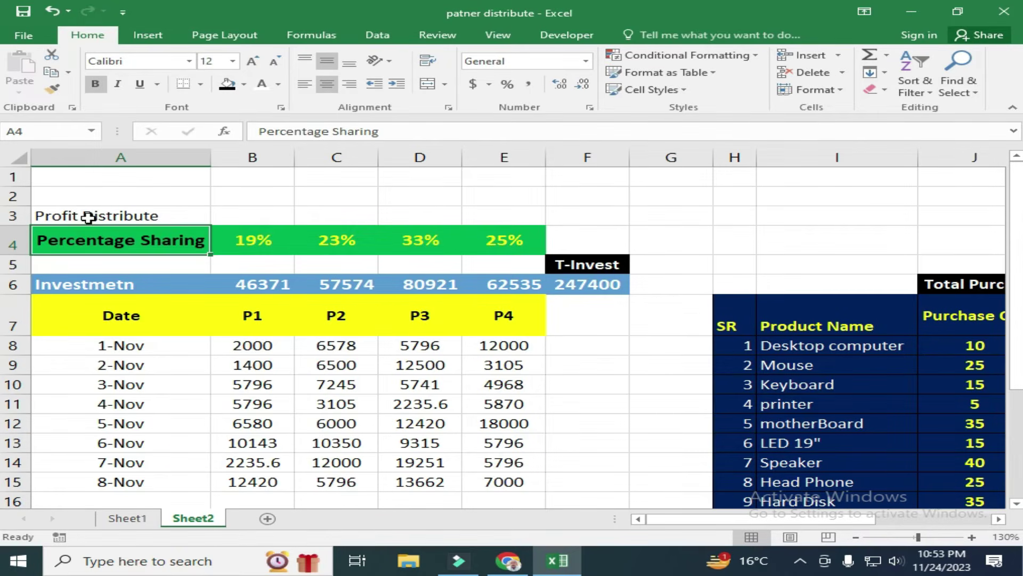
click(258, 214)
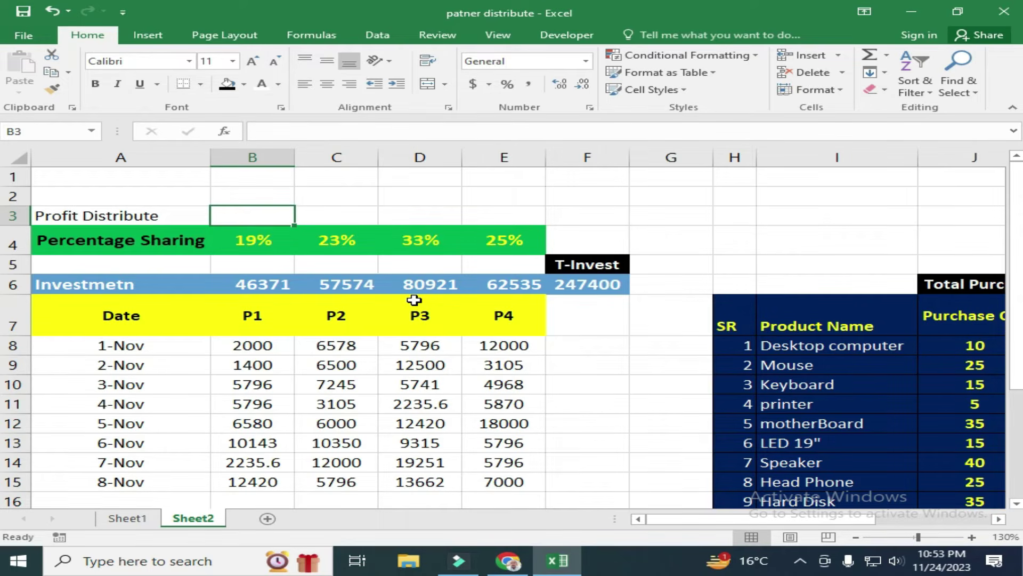
- Calculate P1's profit in B3 with the formula =$O$6*B4 and fill it across to E3 for the other partners
text(=)
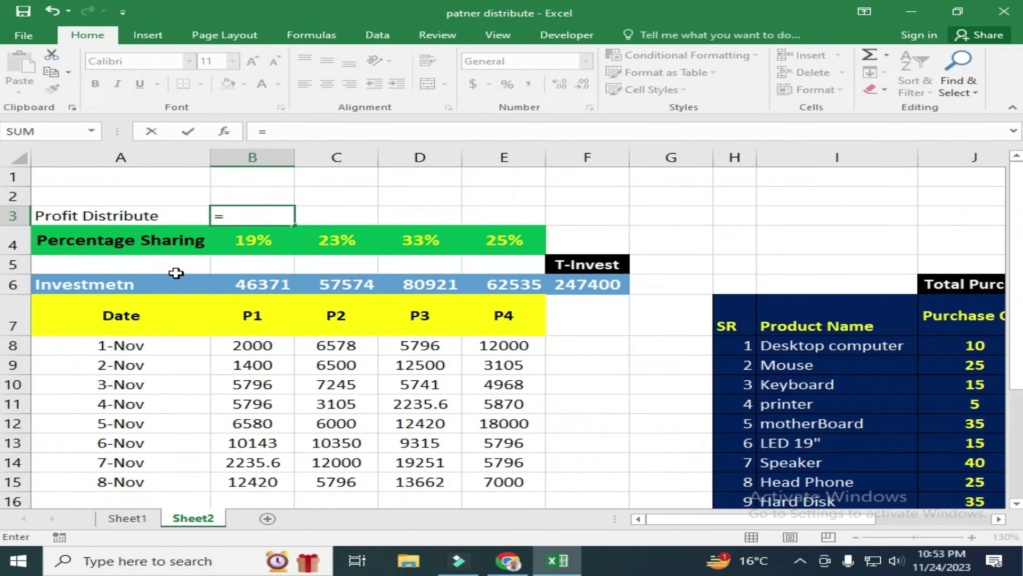
drag(687, 520, 754, 515)
click(910, 284)
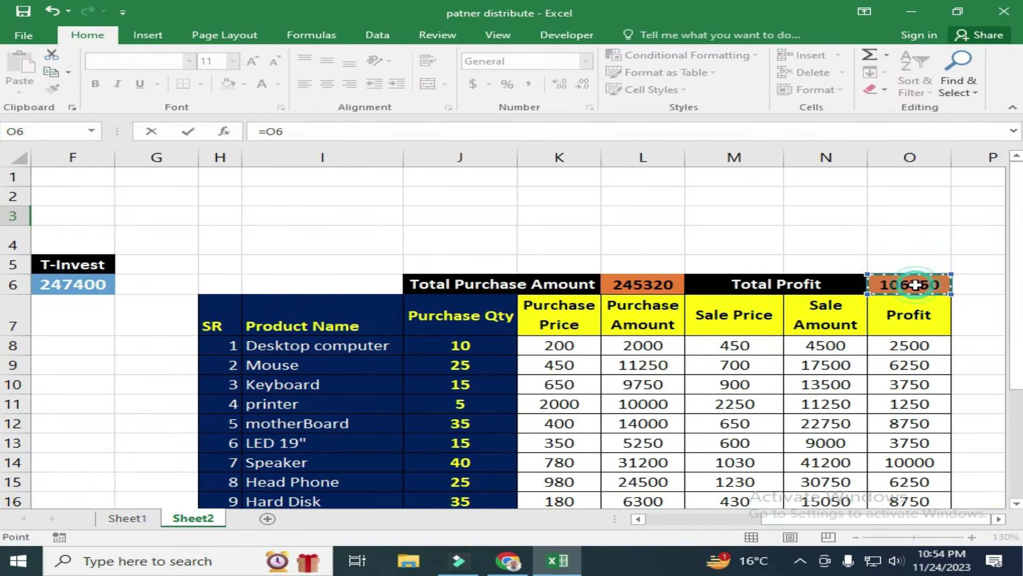
drag(853, 520, 687, 520)
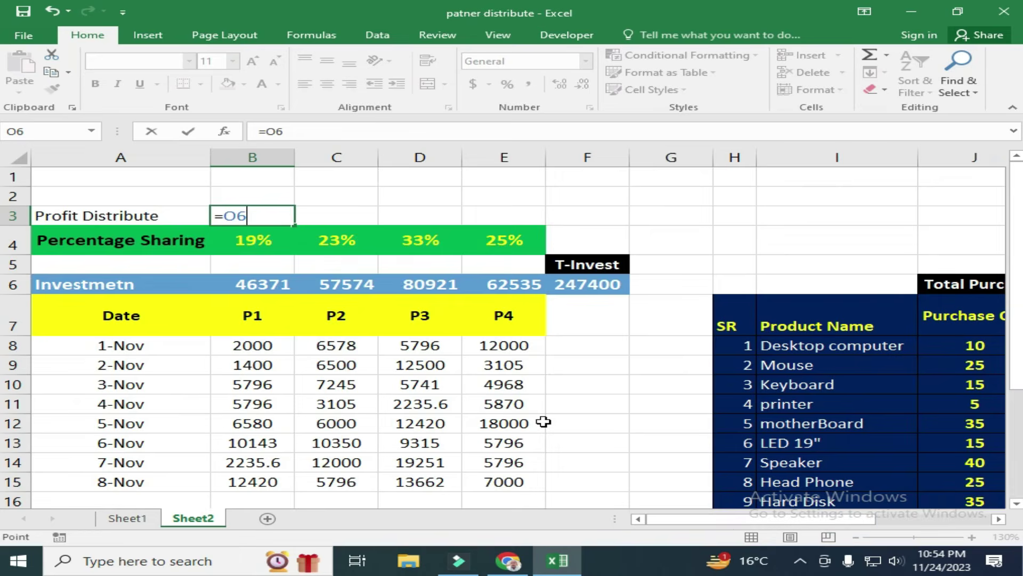
key(F4)
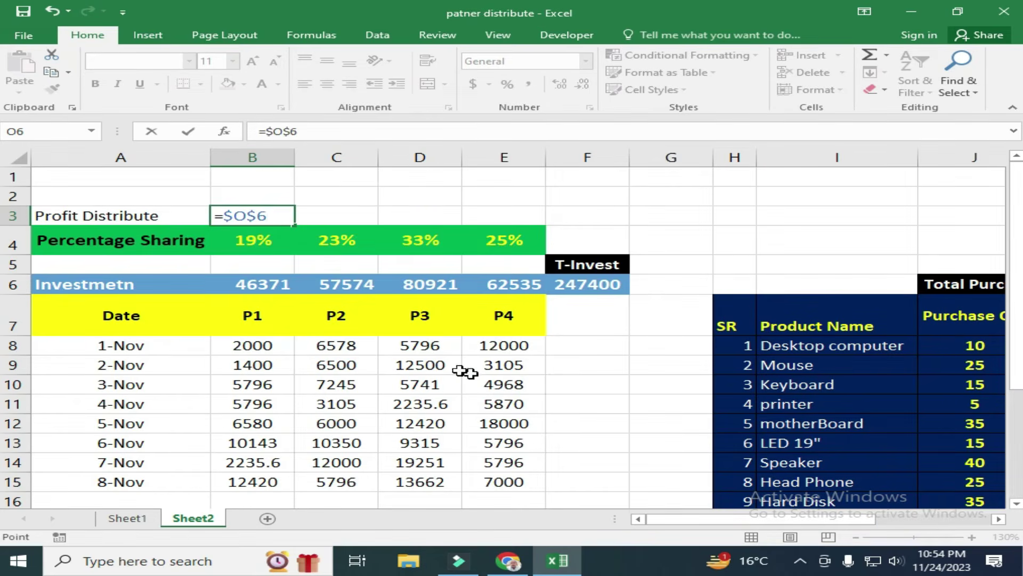
text(*)
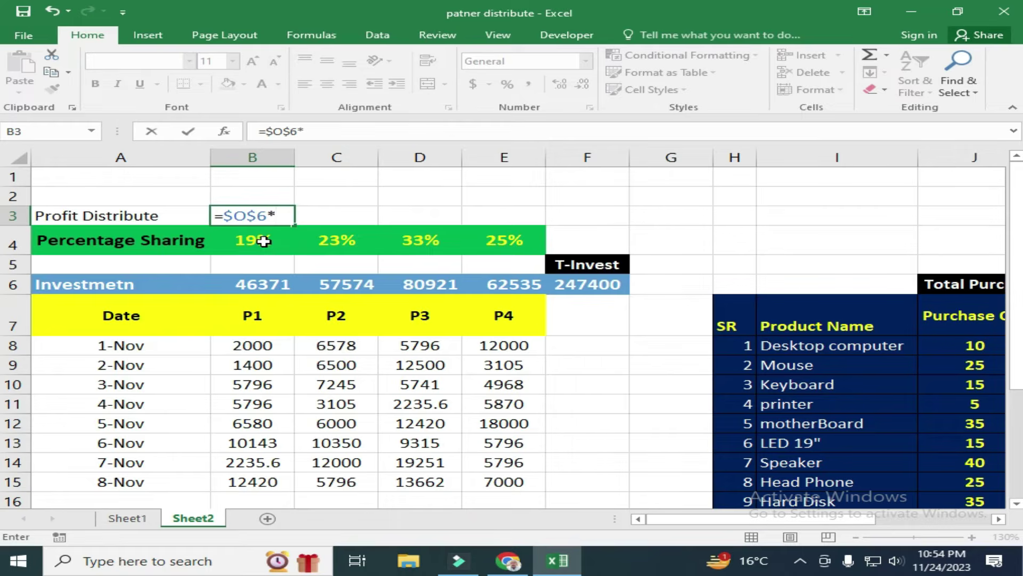
click(263, 241)
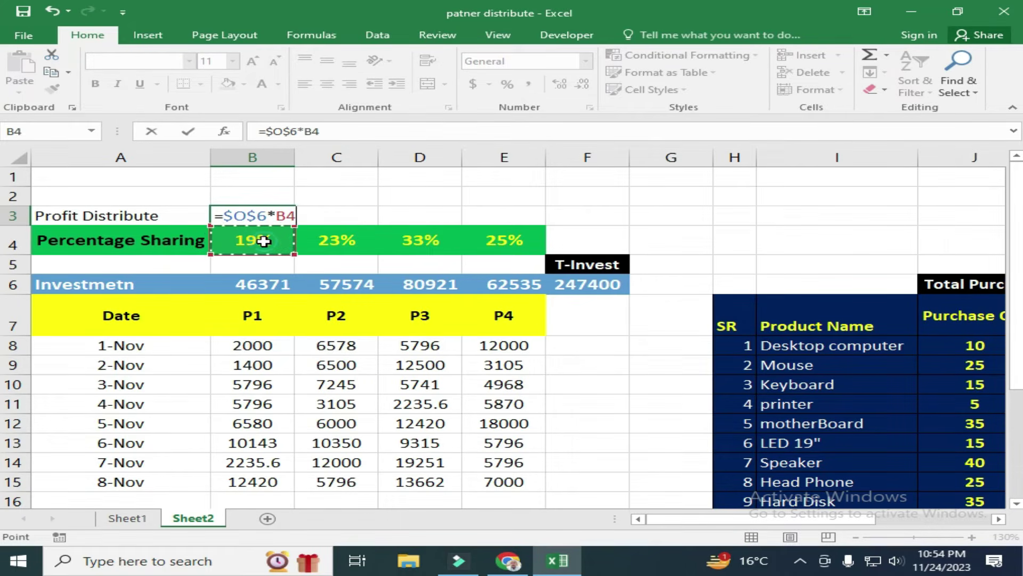
key(Return)
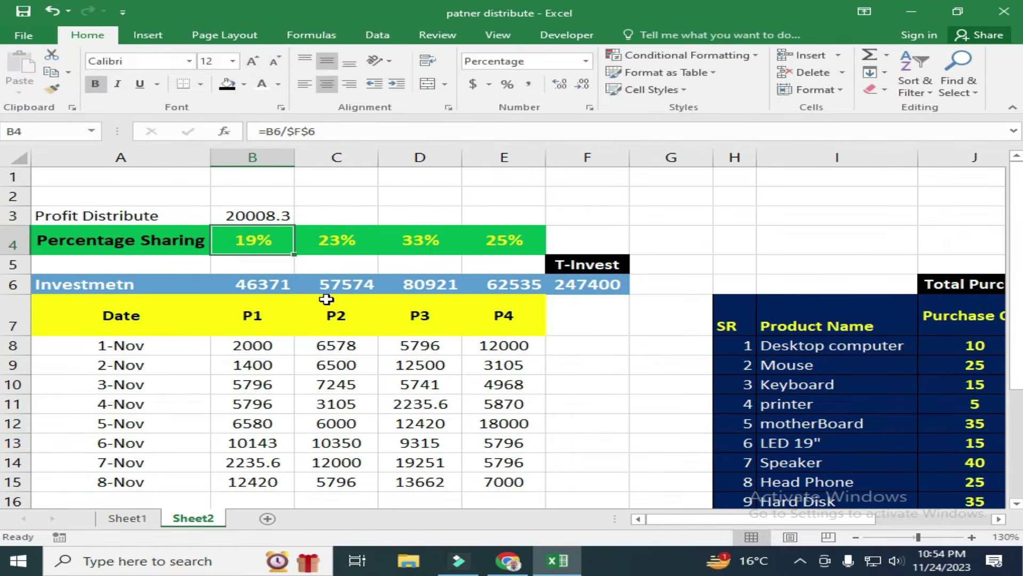
click(244, 213)
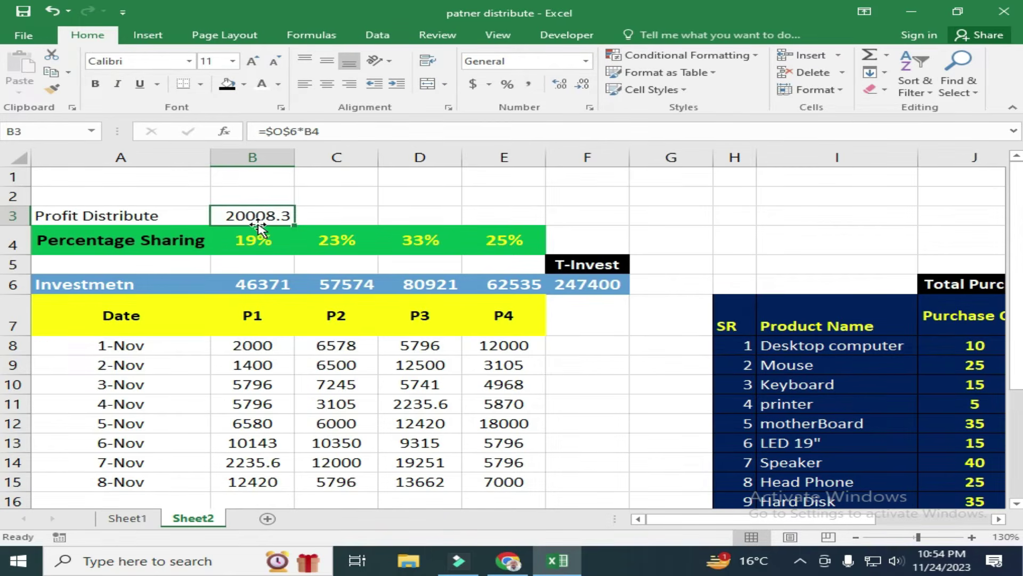
drag(294, 224, 513, 223)
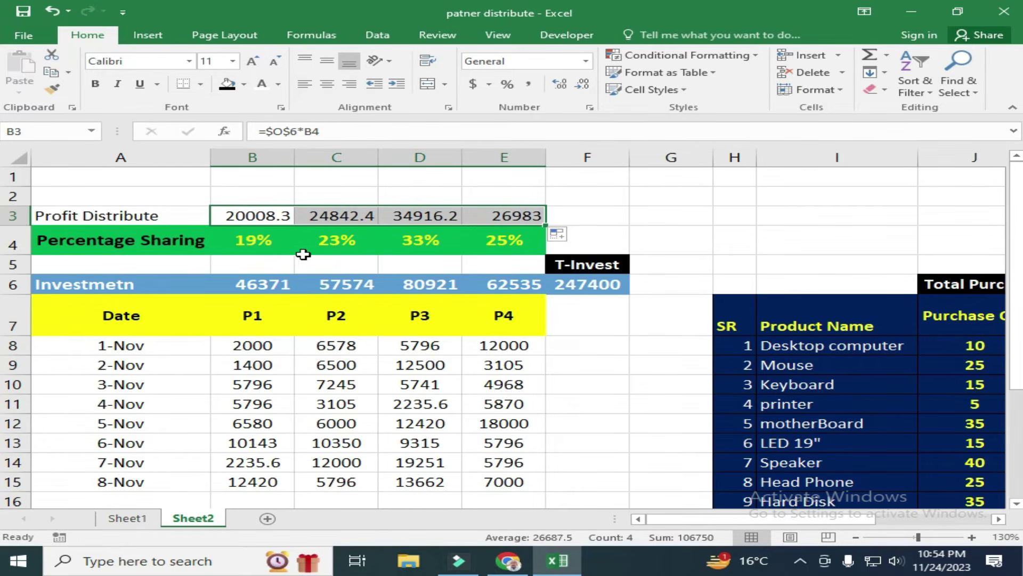
- Total the partners' distributed profits in F3 with the formula =SUM(B3:E3)
key(ctrl+Right)
key(Right)
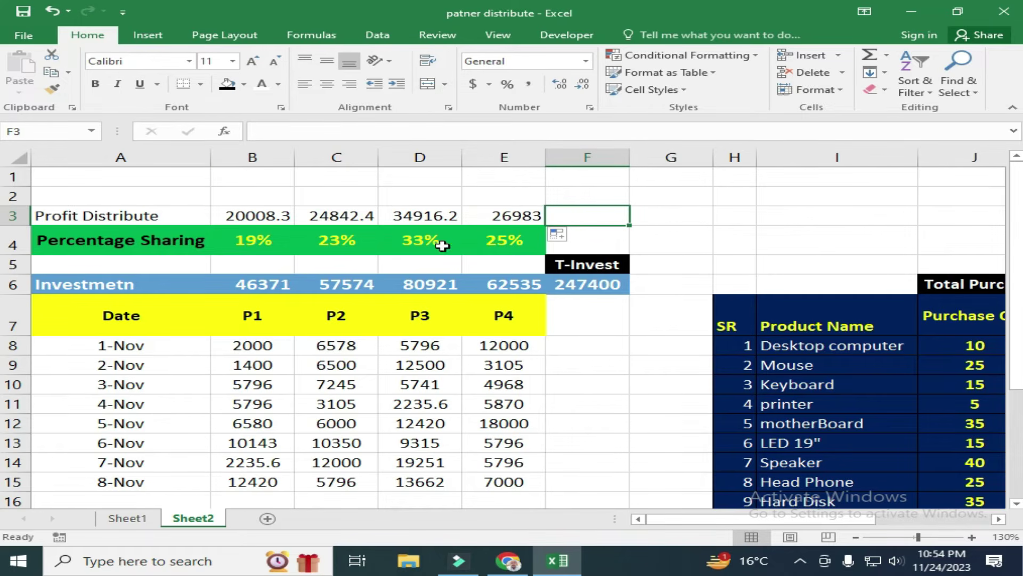
mouse_move(660, 525)
mouse_down()
mouse_move(791, 525)
mouse_move(663, 525)
mouse_up()
key(alt+equal)
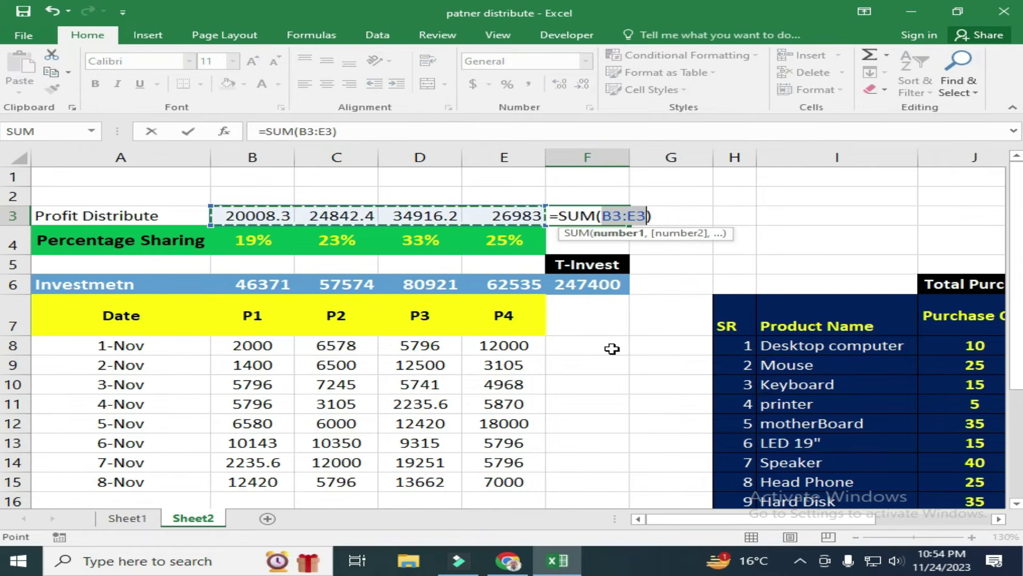
key(Return)
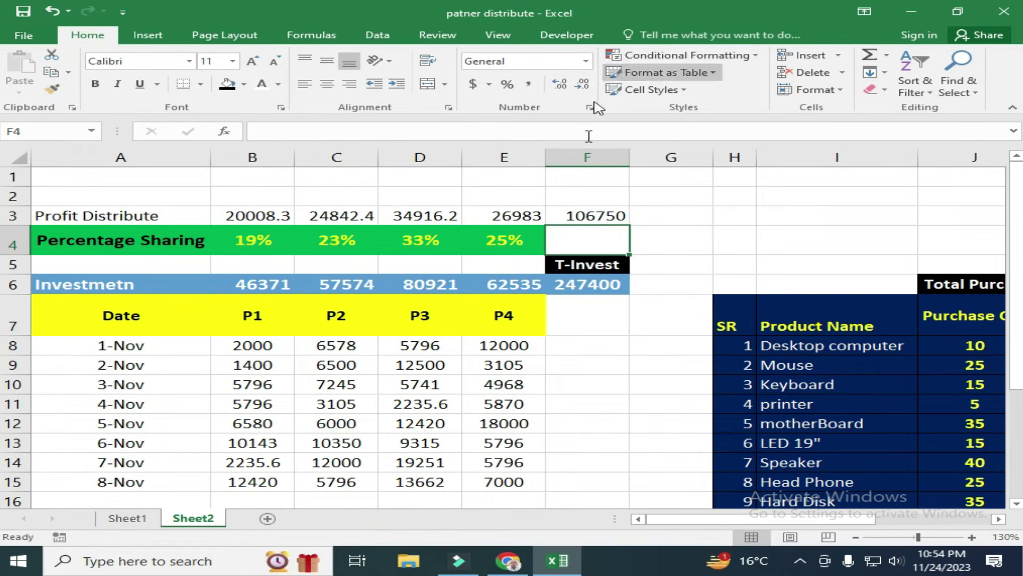
click(575, 215)
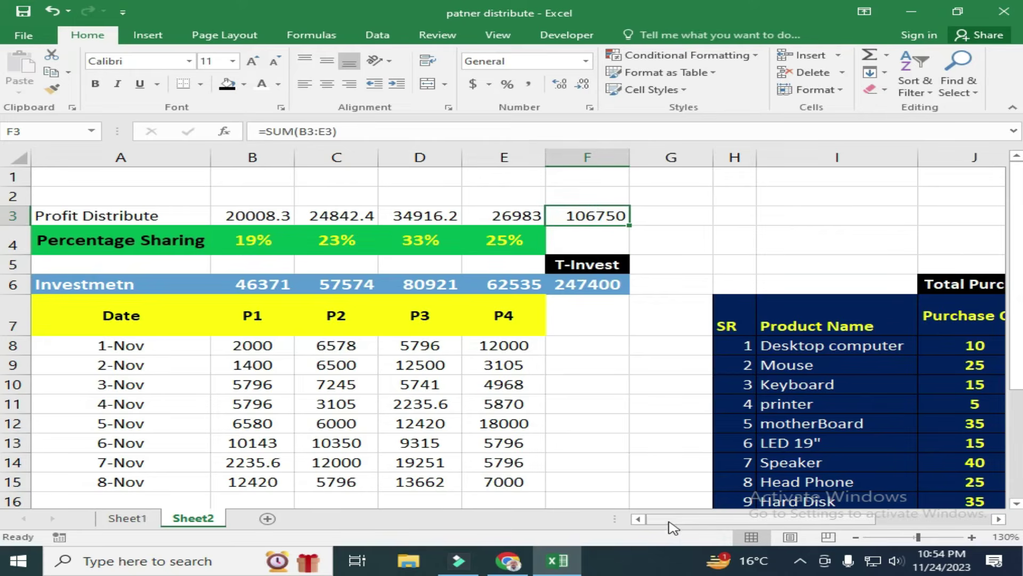
mouse_move(673, 525)
mouse_down()
mouse_move(799, 521)
mouse_move(674, 523)
mouse_up()
- Format the Profit Distribute row A3:E3 with a red fill, white bold 12-point text and centred alignment
drag(61, 218, 521, 216)
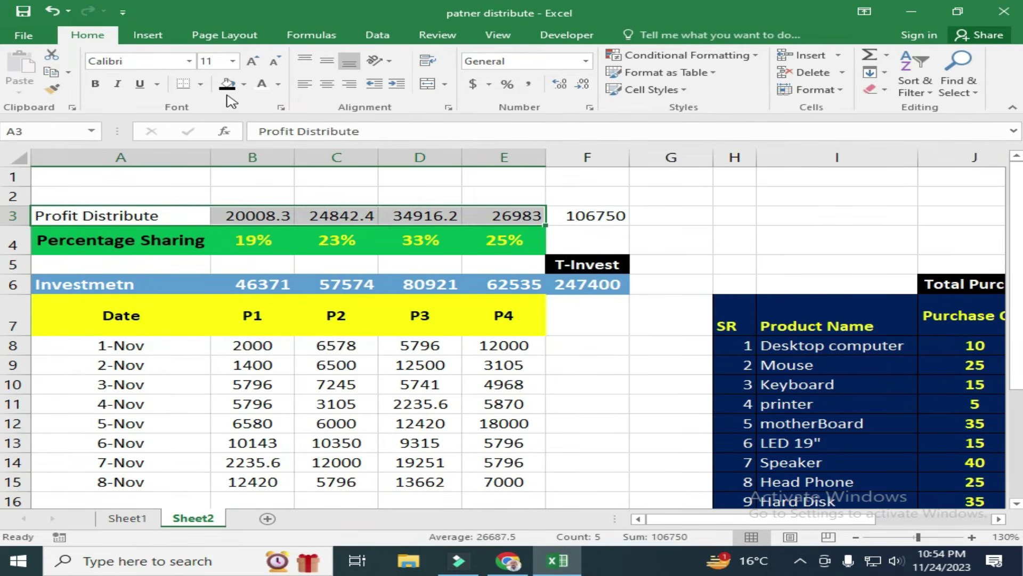
click(243, 83)
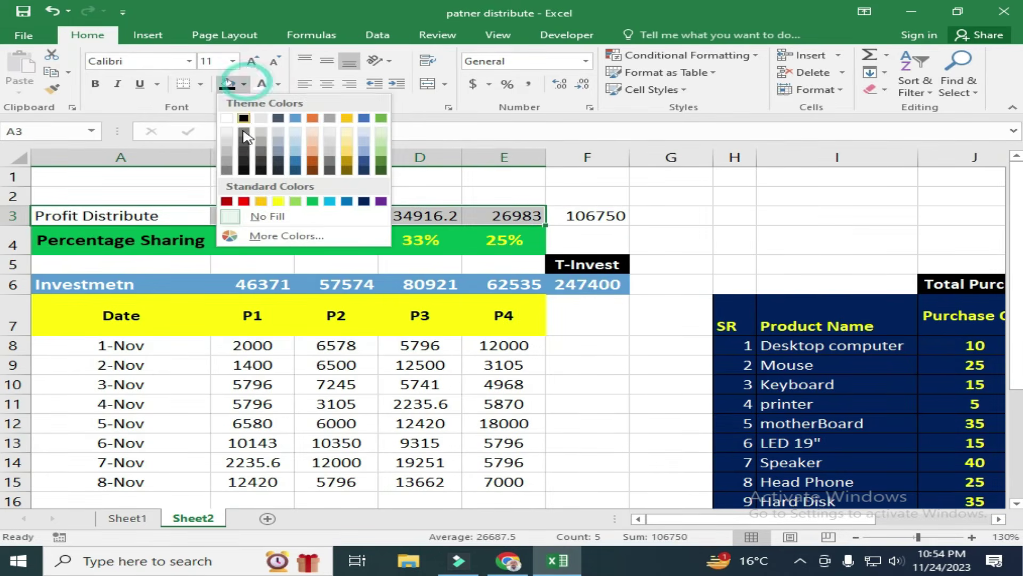
click(245, 201)
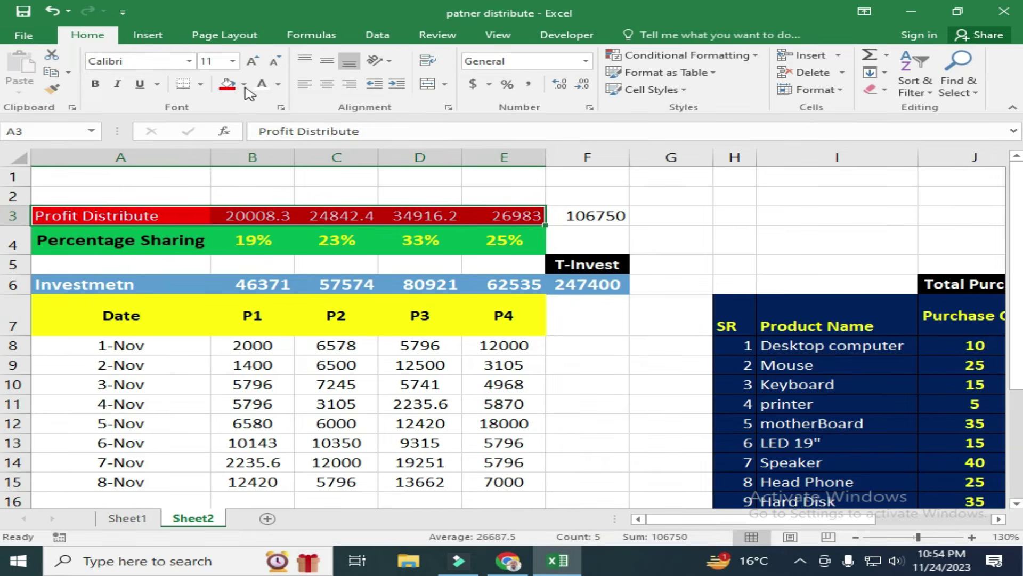
click(95, 83)
click(252, 62)
click(391, 230)
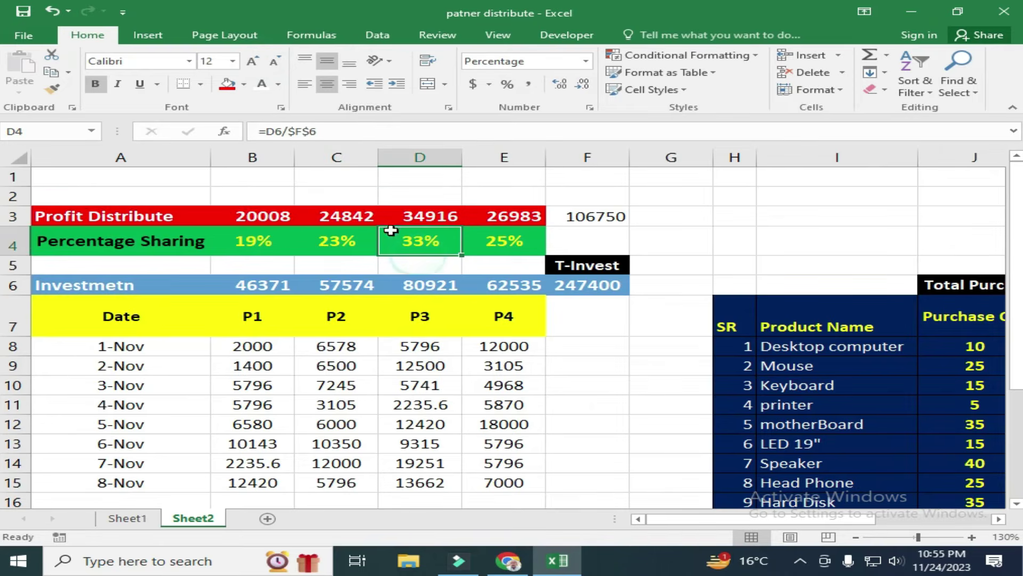
drag(80, 214, 554, 222)
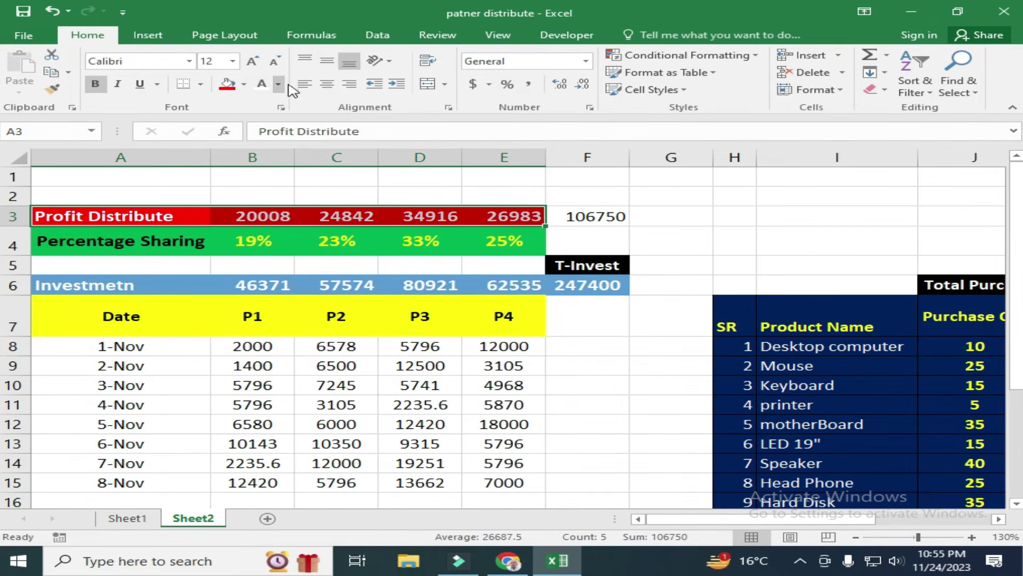
click(326, 84)
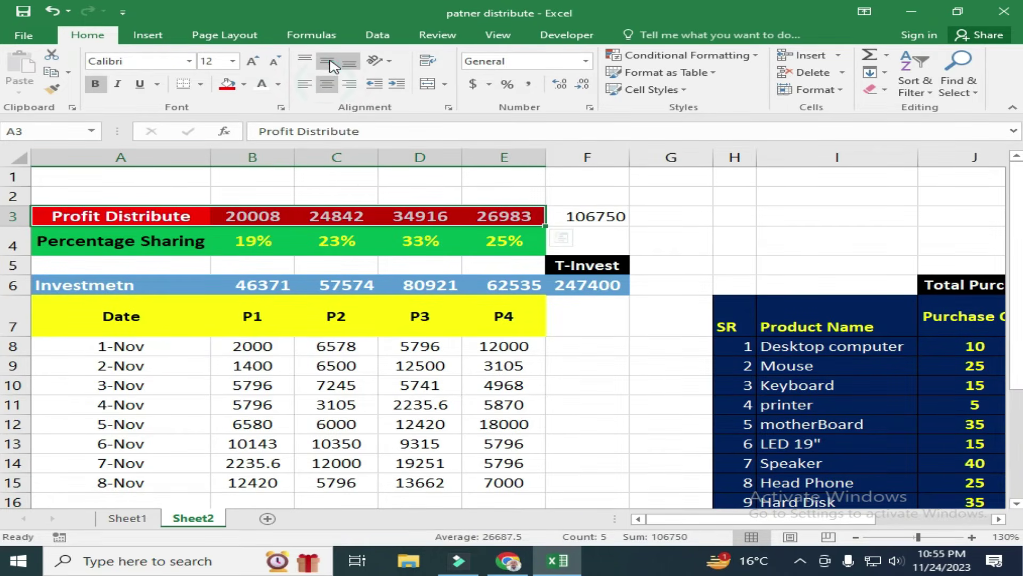
- Give the profit total in F3 an orange fill and bold text, centred horizontally and vertically
click(577, 217)
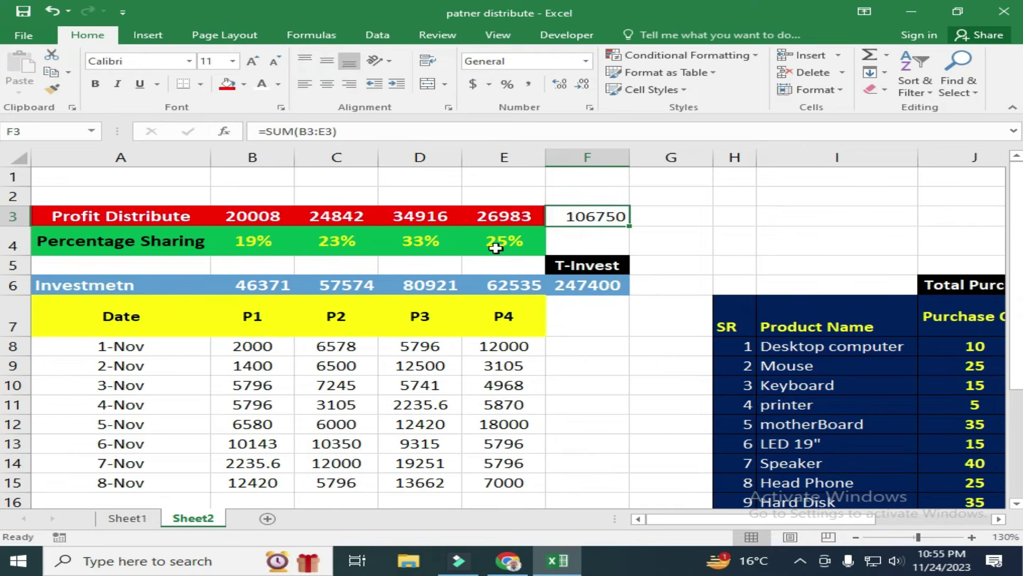
click(244, 86)
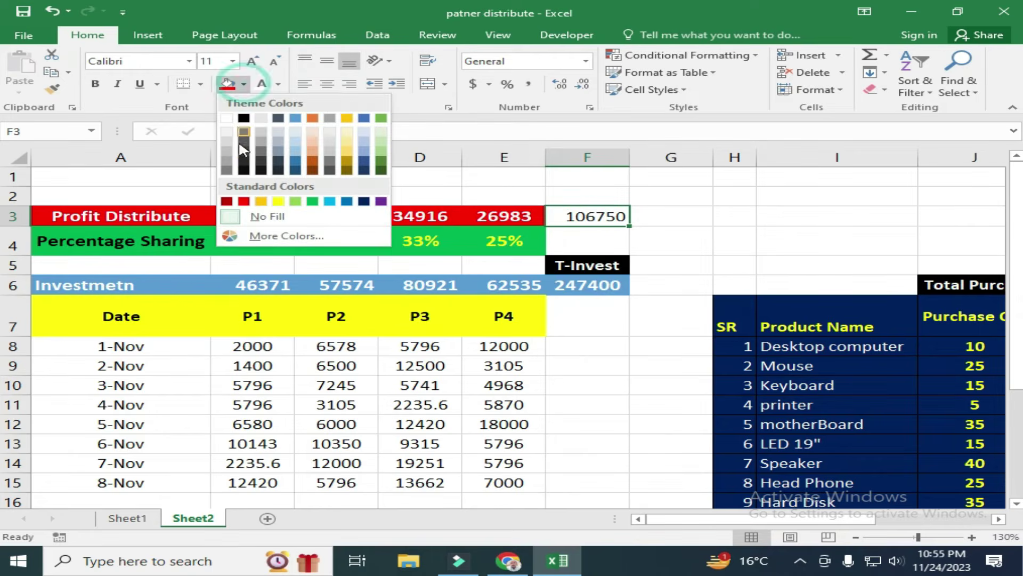
click(315, 118)
click(95, 84)
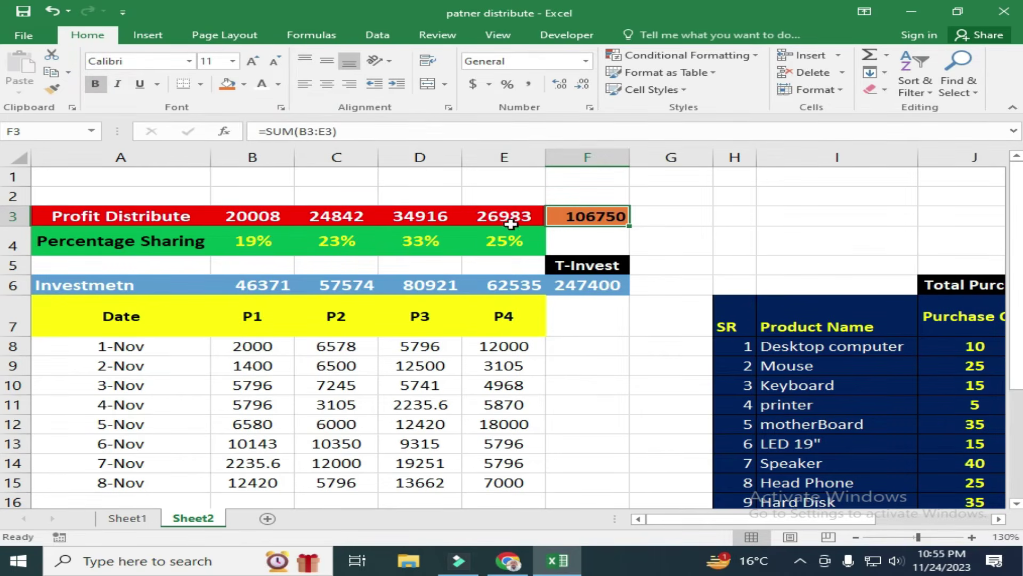
click(327, 83)
click(327, 63)
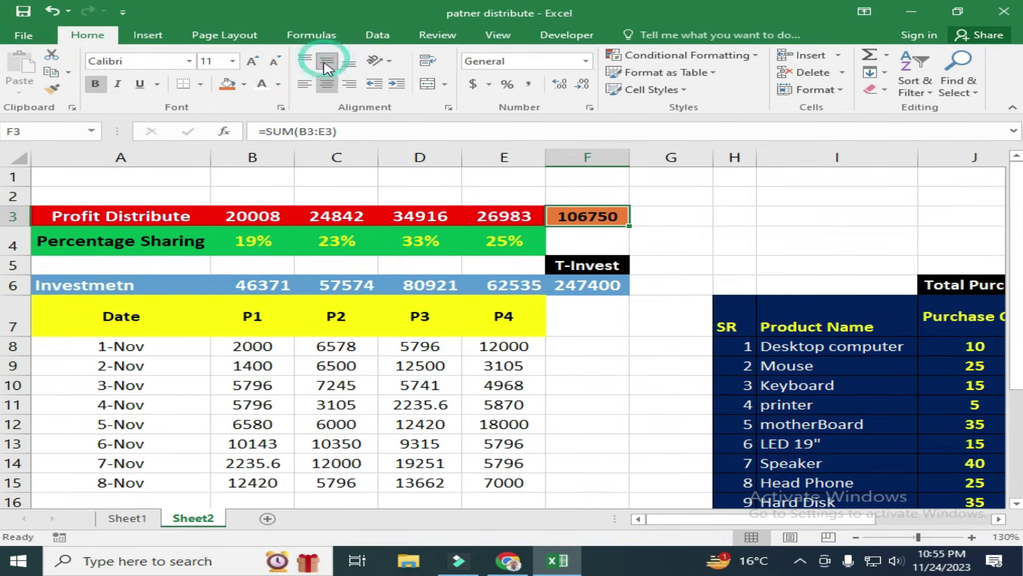
- Total the partners' percentage shares in F4 with the formula =SUM(B4:E4)
click(247, 244)
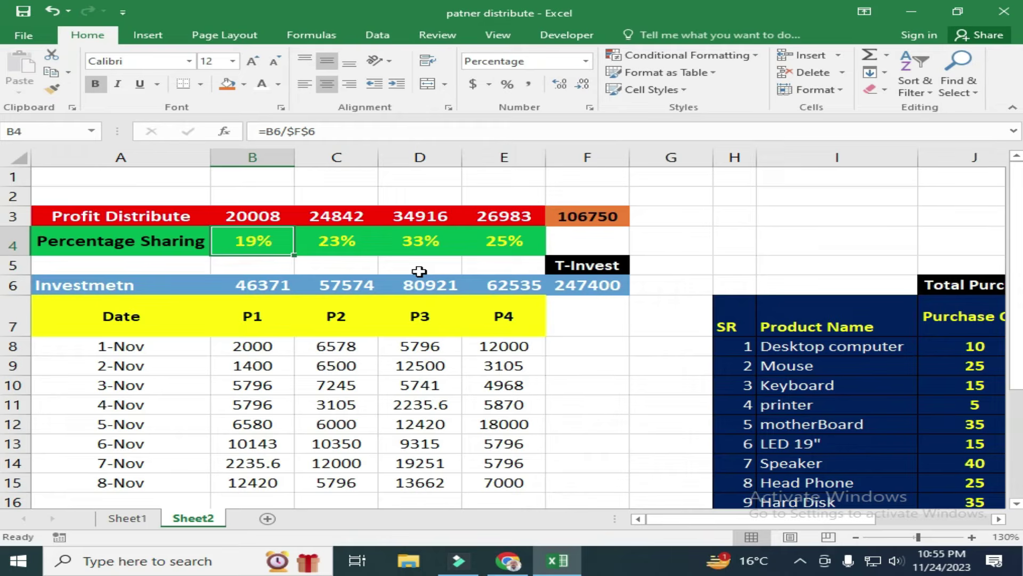
click(555, 241)
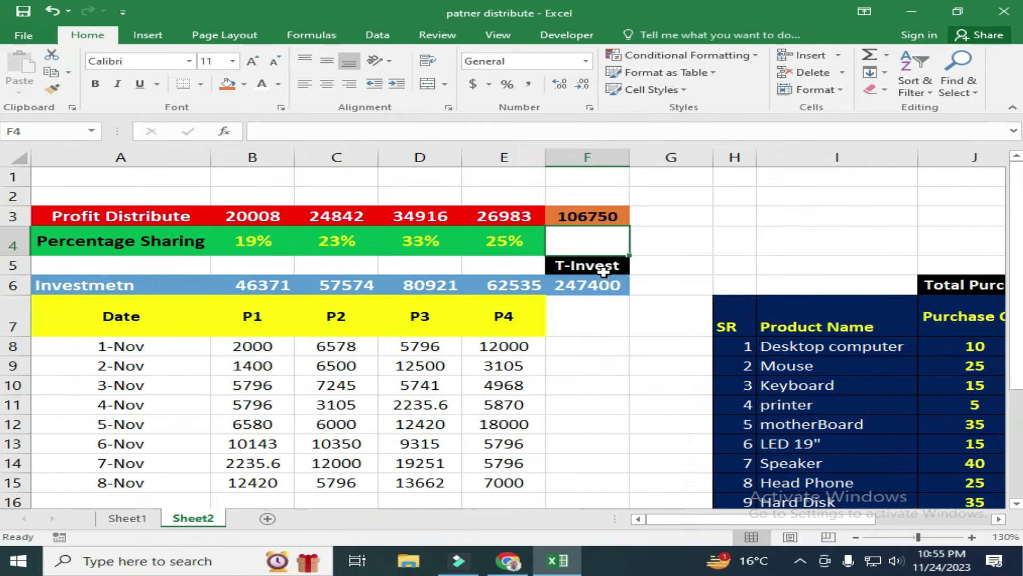
key(alt+equal)
key(Return)
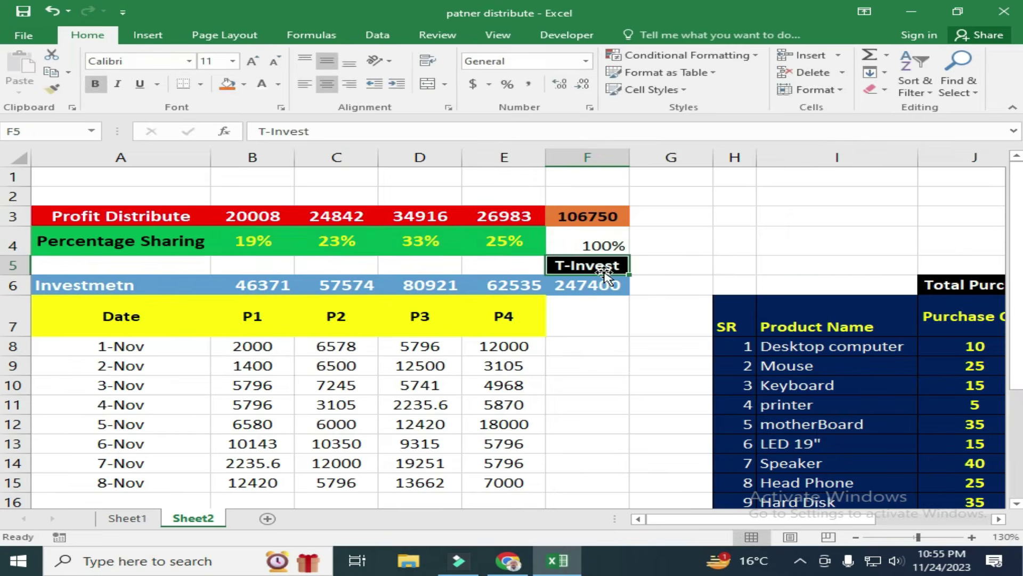
- Centre the percentage total in F4 horizontally and vertically and make it bold at 12 points
click(586, 240)
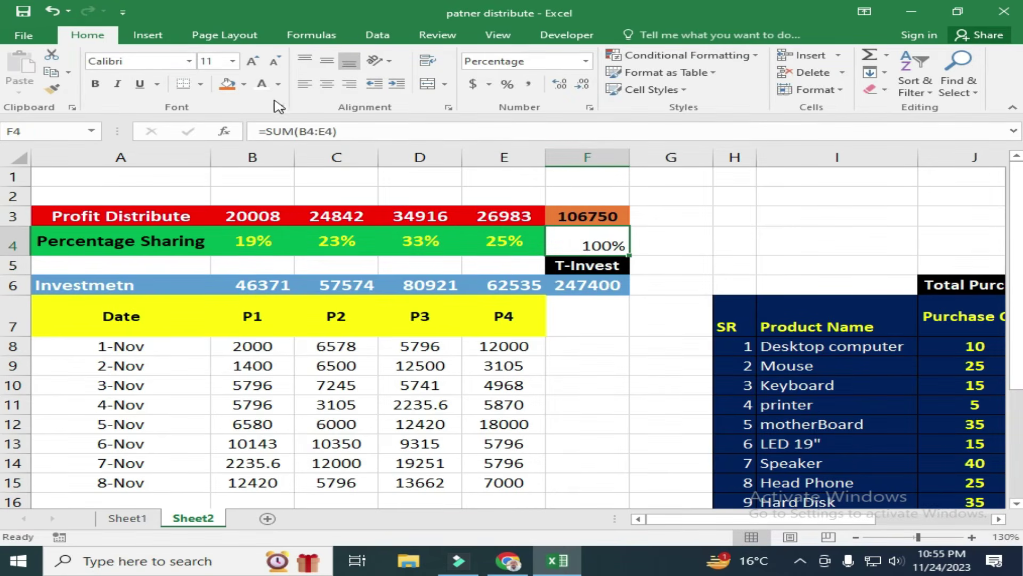
click(326, 84)
click(326, 60)
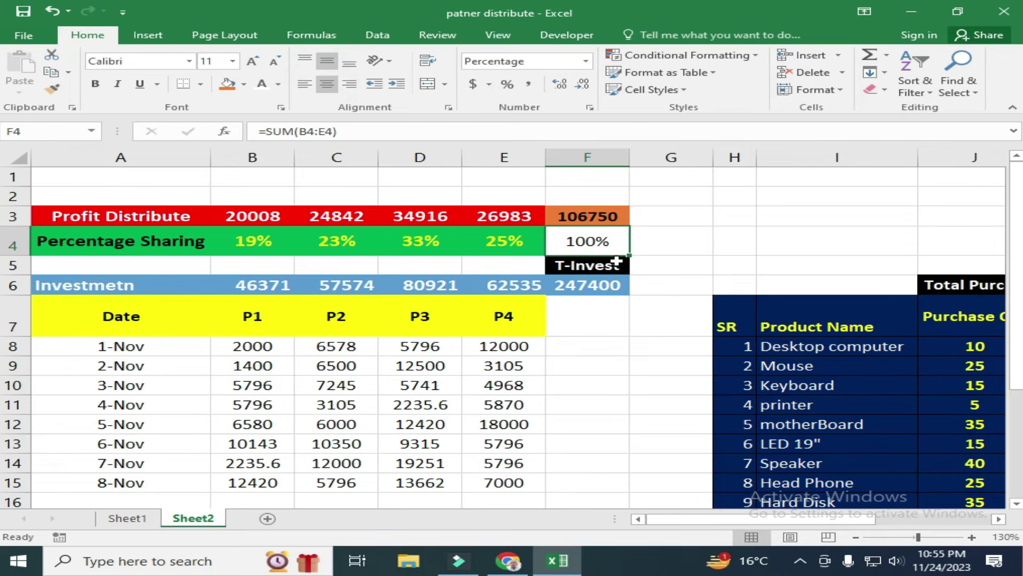
click(95, 84)
click(252, 62)
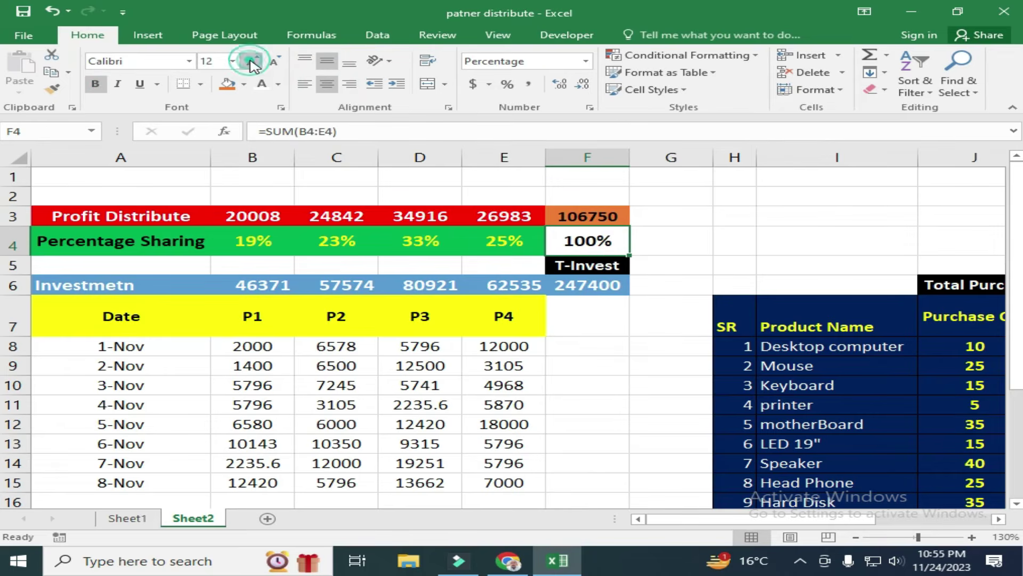
- Enter the header "Chash In Hand" in F7 beside P4 and widen column F to fit it
click(591, 319)
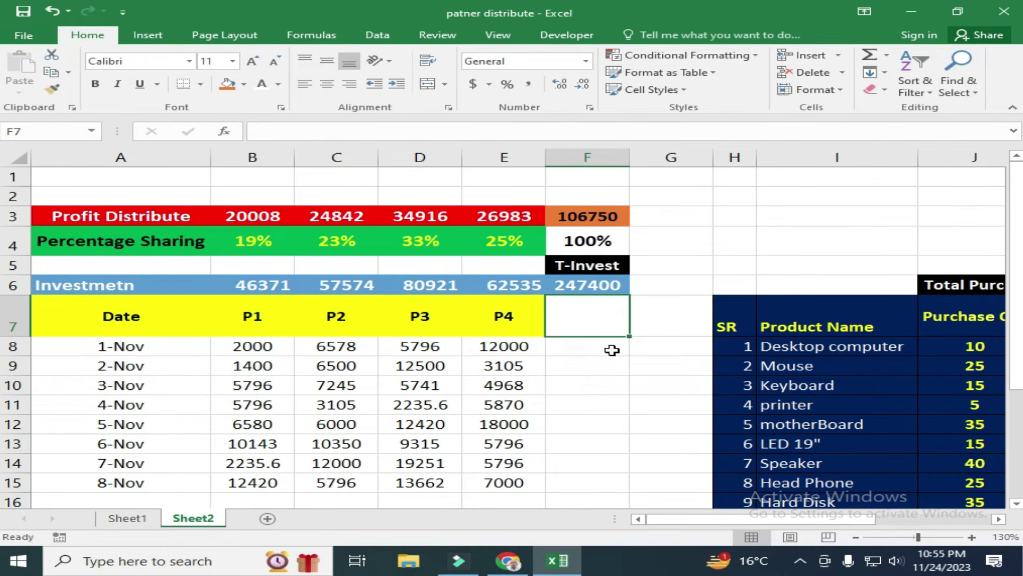
text(Ch)
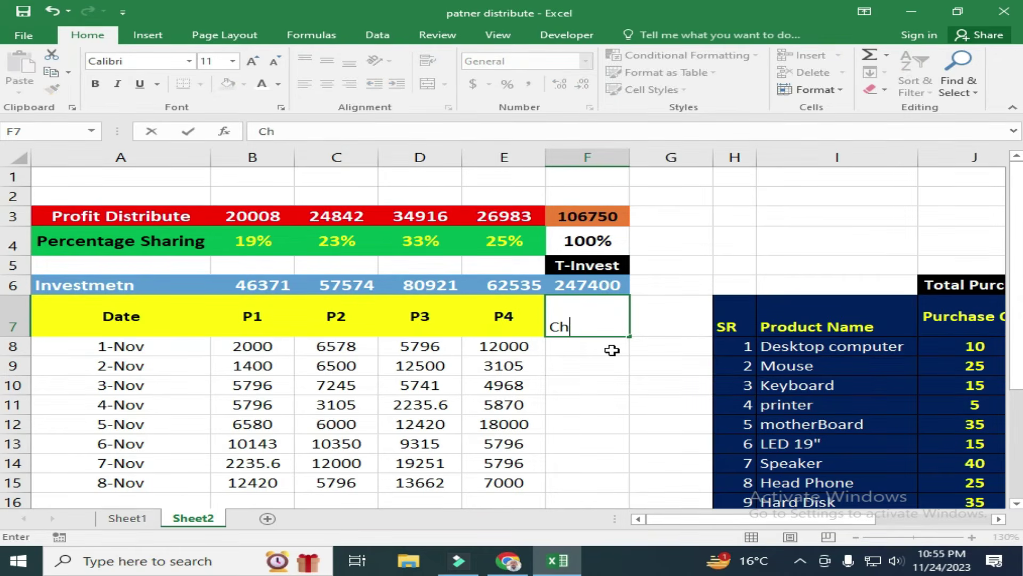
text(ash In Hand)
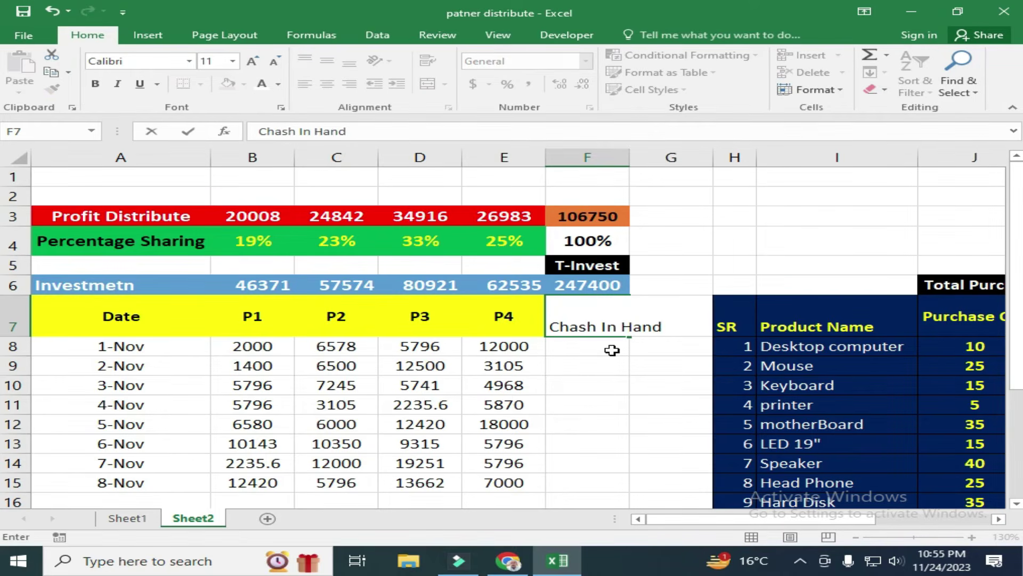
key(Return)
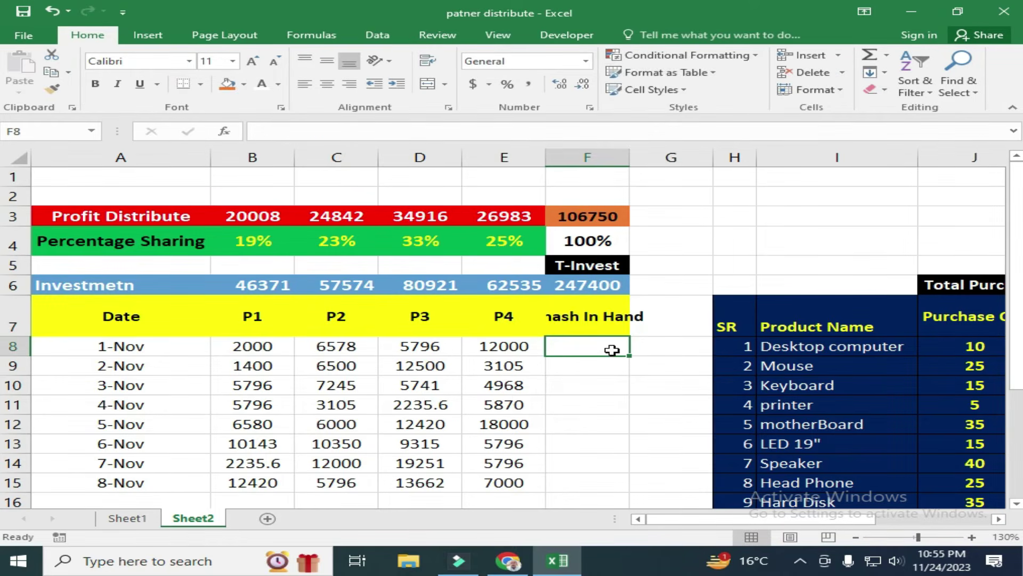
drag(632, 159, 662, 161)
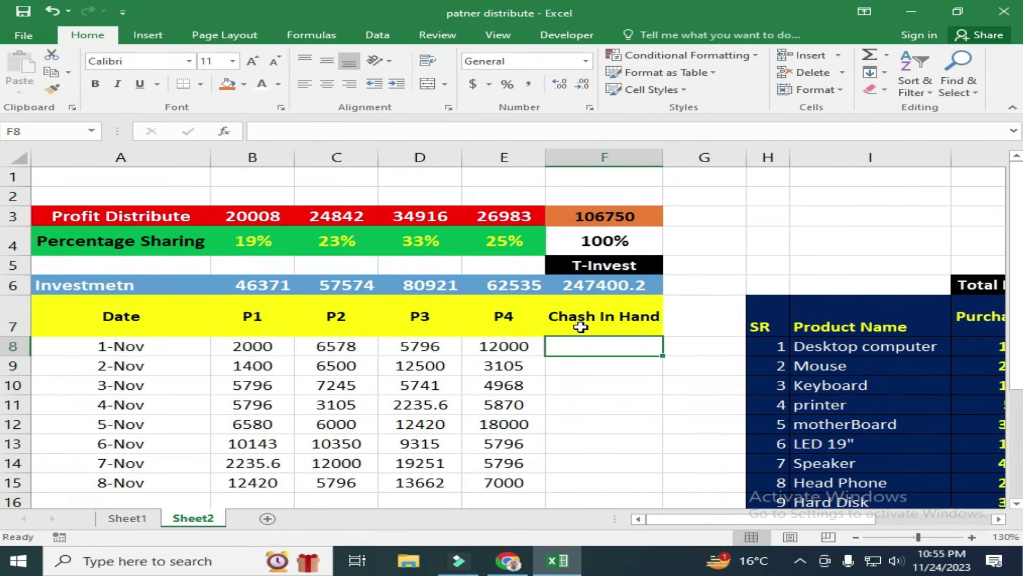
click(581, 325)
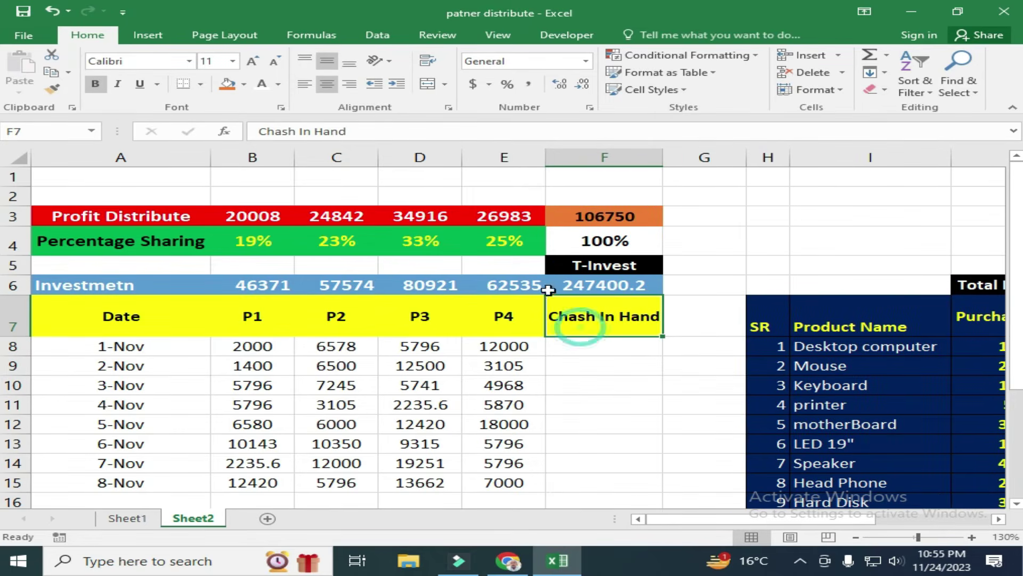
- Fill the "Chash In Hand" header in F7 green and calculate cash in hand in F8 with the formula =F6-L6
click(245, 84)
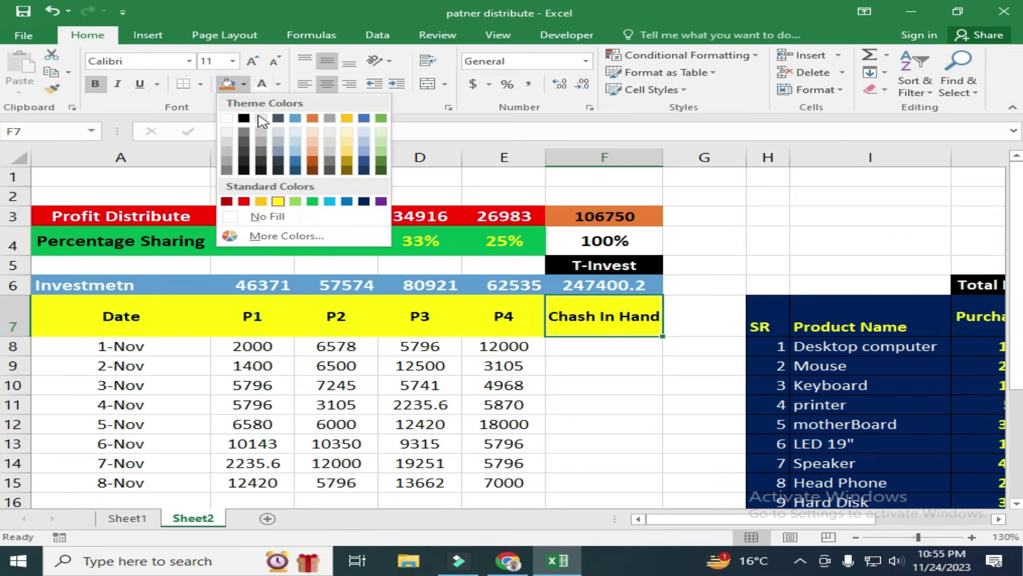
click(384, 119)
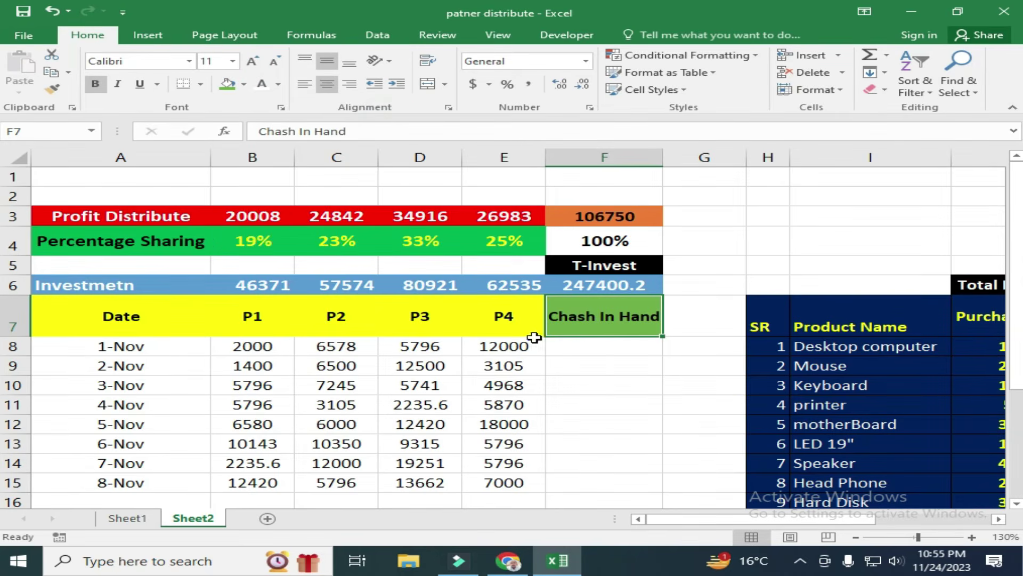
click(582, 347)
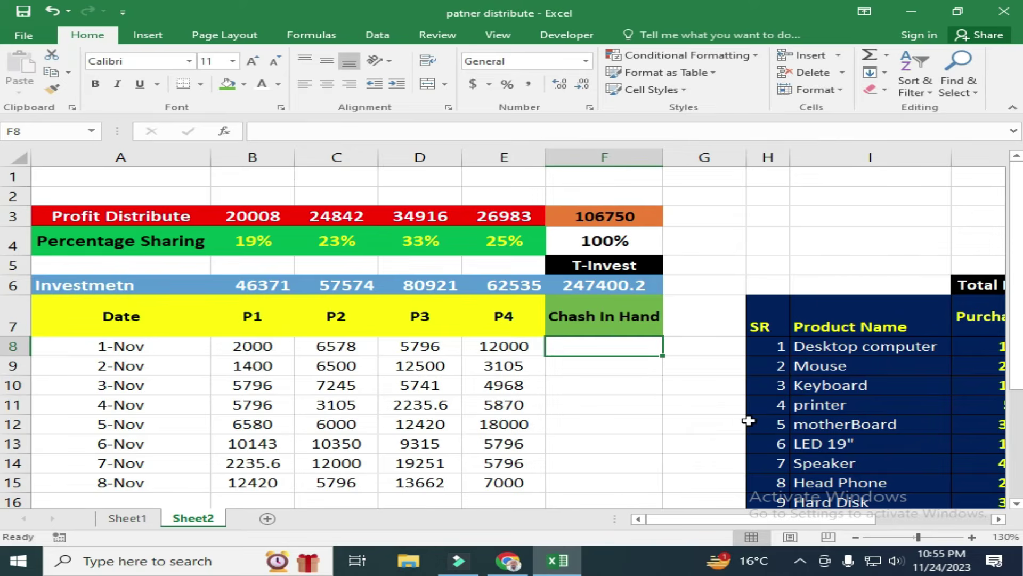
text(=)
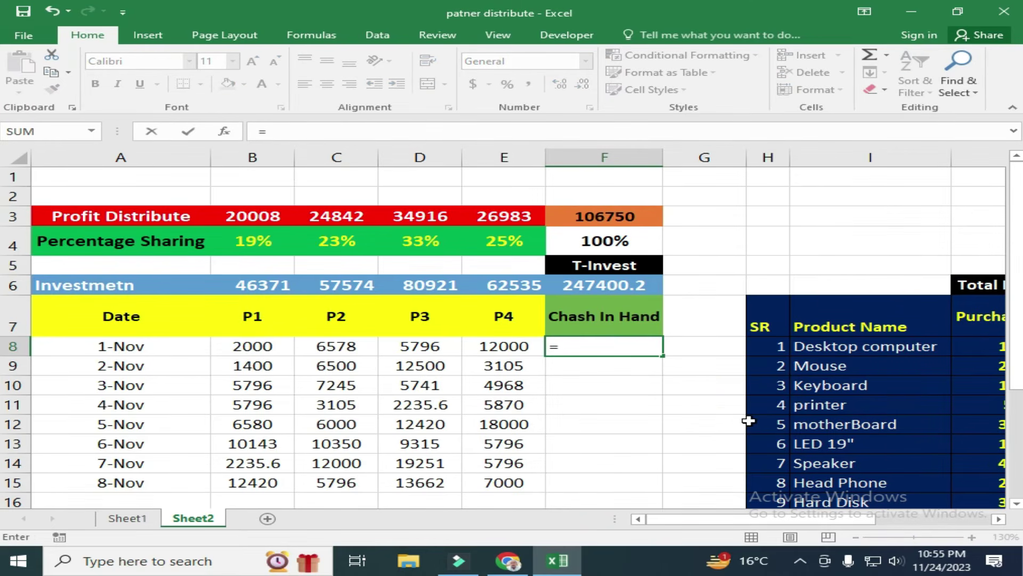
click(695, 520)
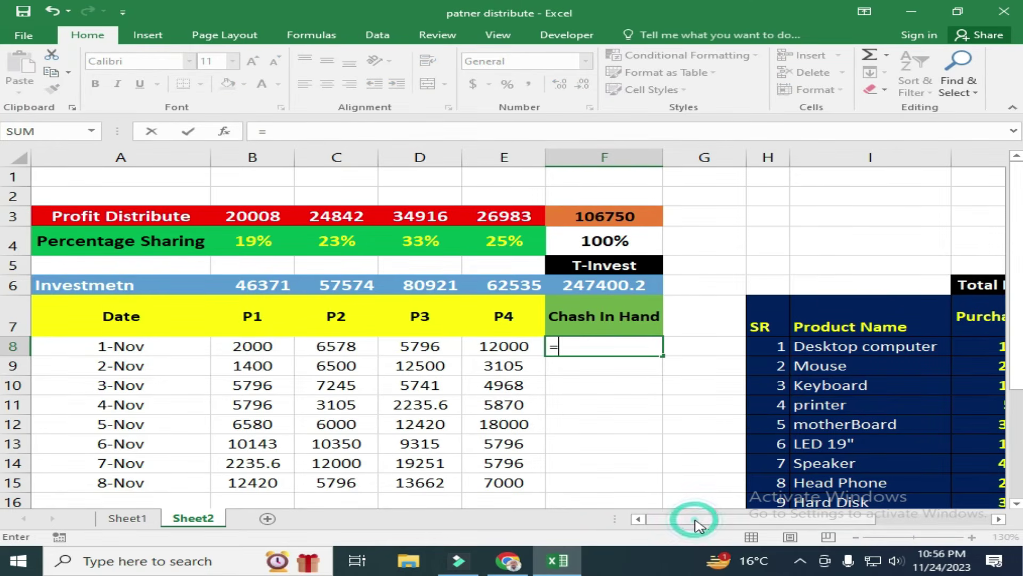
click(573, 283)
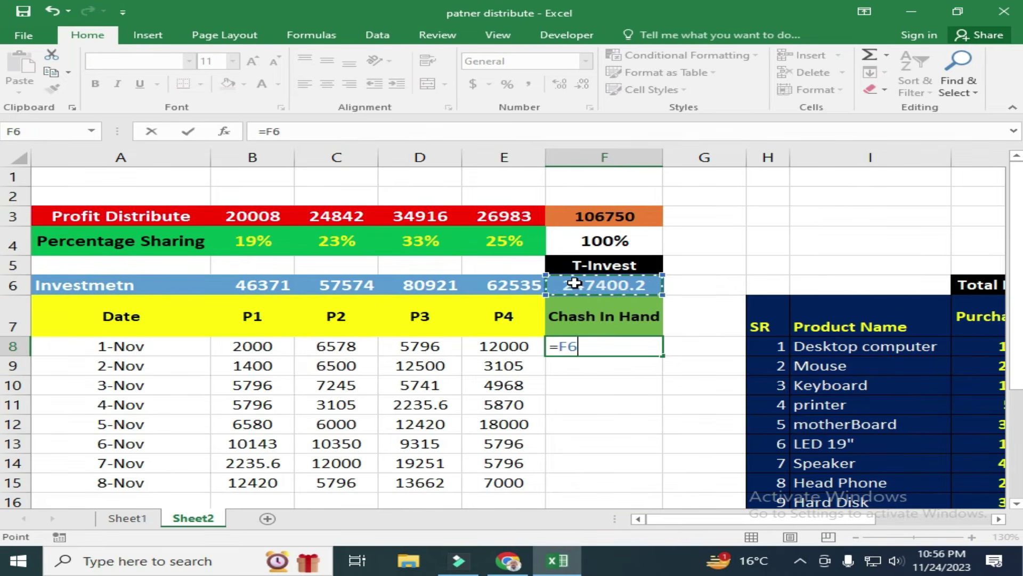
text(-)
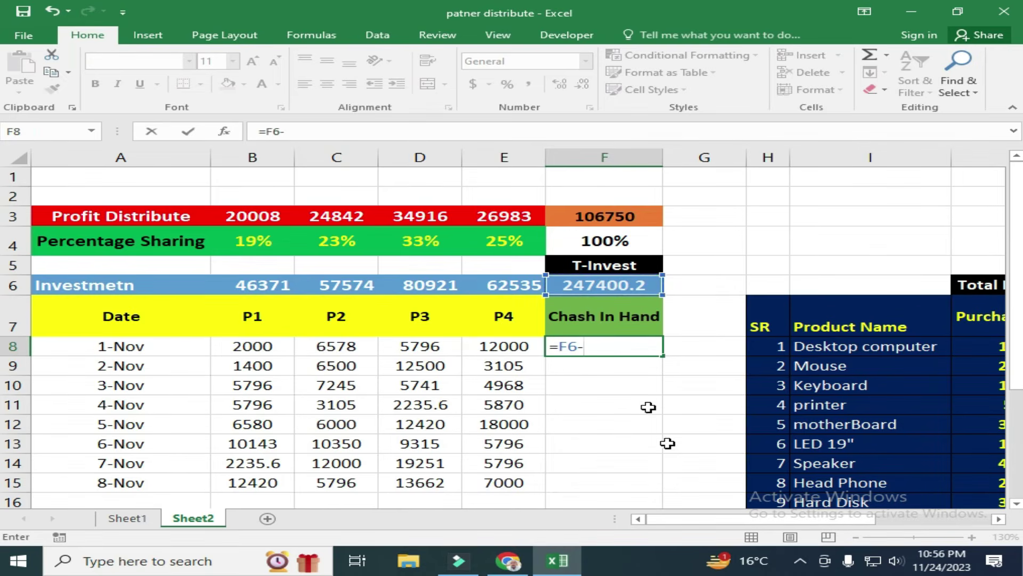
drag(688, 520, 756, 517)
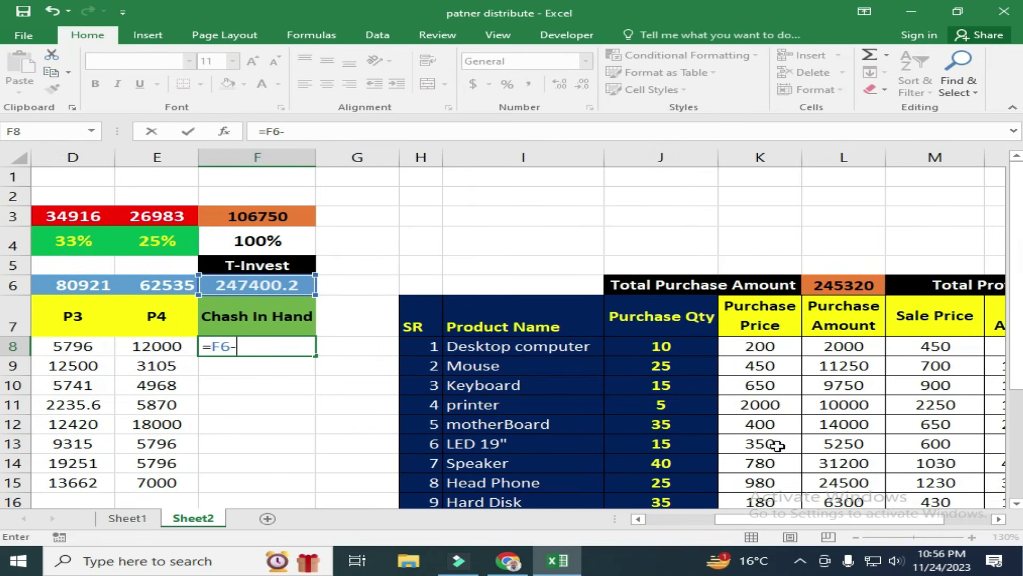
click(859, 285)
key(Return)
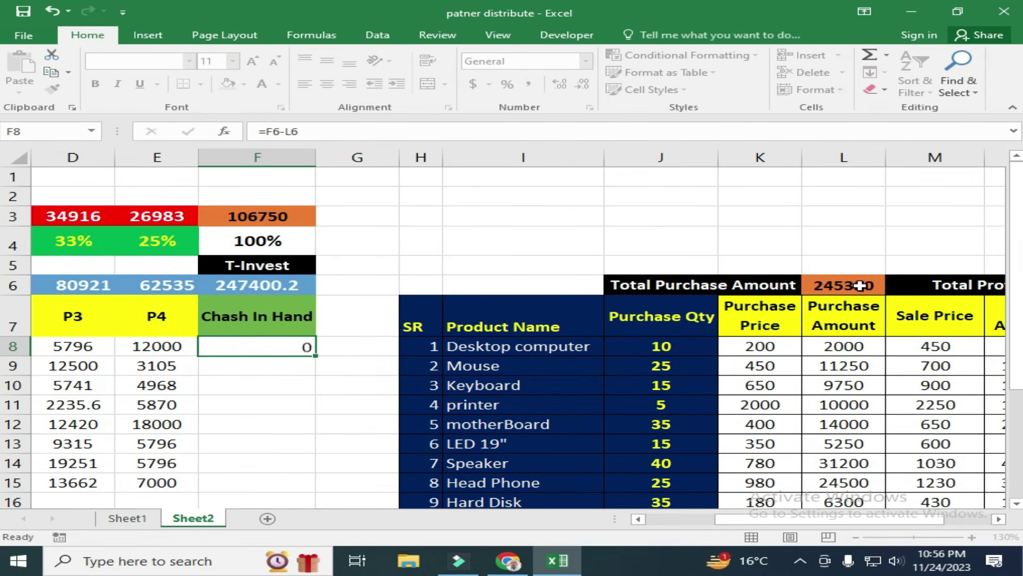
- Centre the cash in hand value in F8 horizontally and vertically, make it bold and increase its font size one step
click(266, 344)
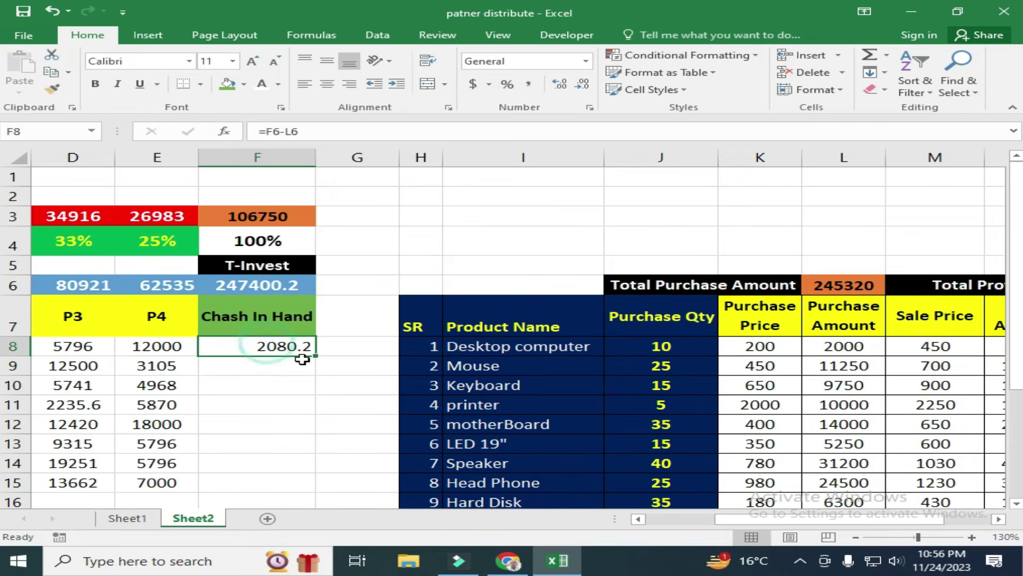
click(327, 84)
click(327, 61)
click(95, 83)
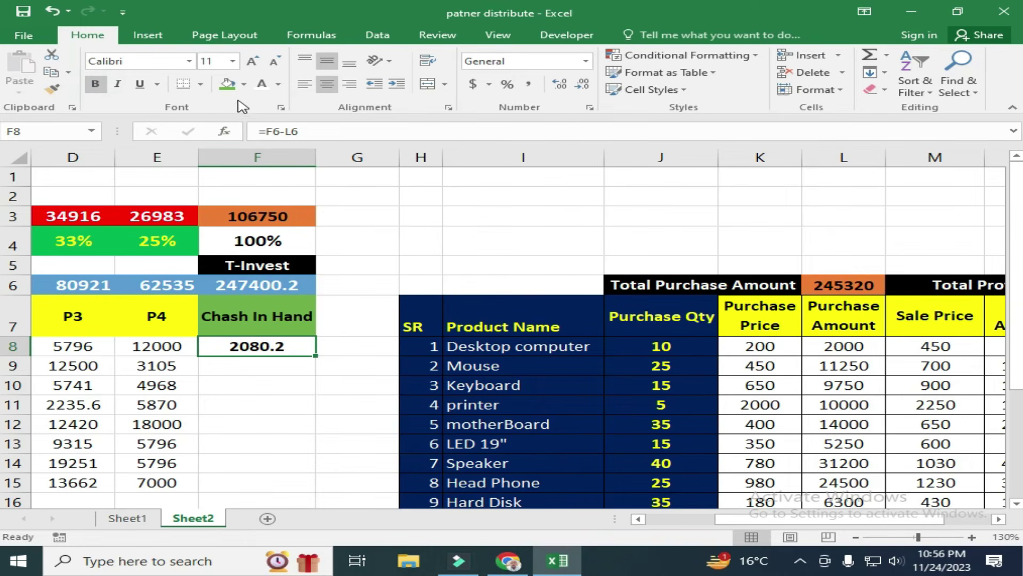
click(253, 61)
click(278, 388)
click(268, 346)
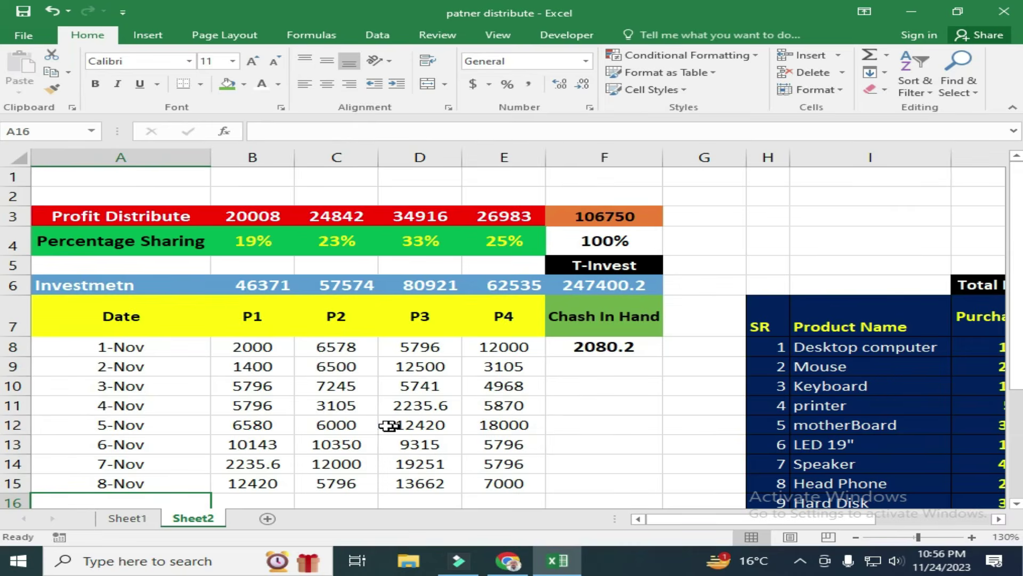
- Add the date 9-Nov in A16 below the last date, with a P1 investment of 5000 in B16
scroll(259, 431, down, 1)
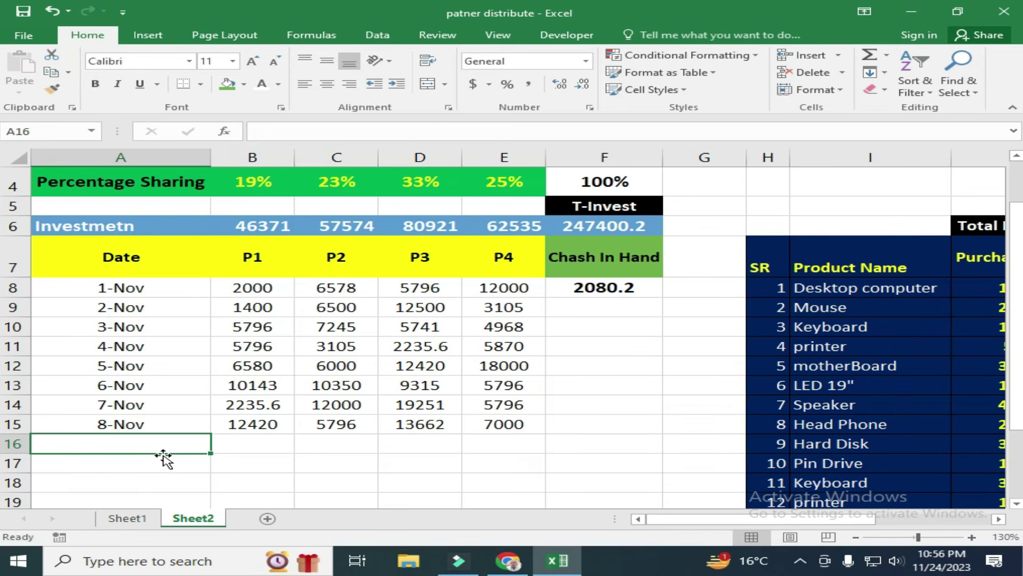
text(11-9)
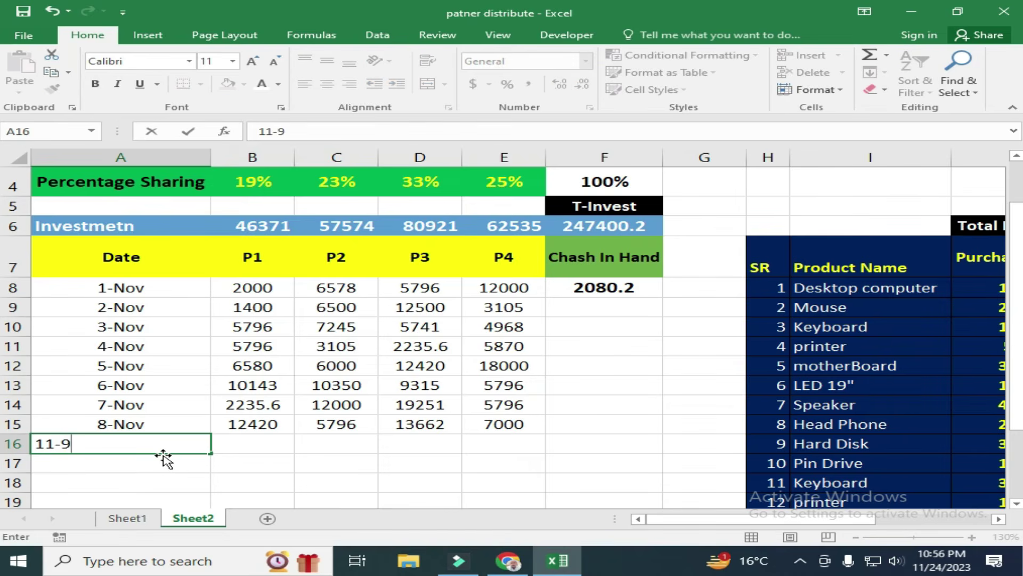
key(Tab)
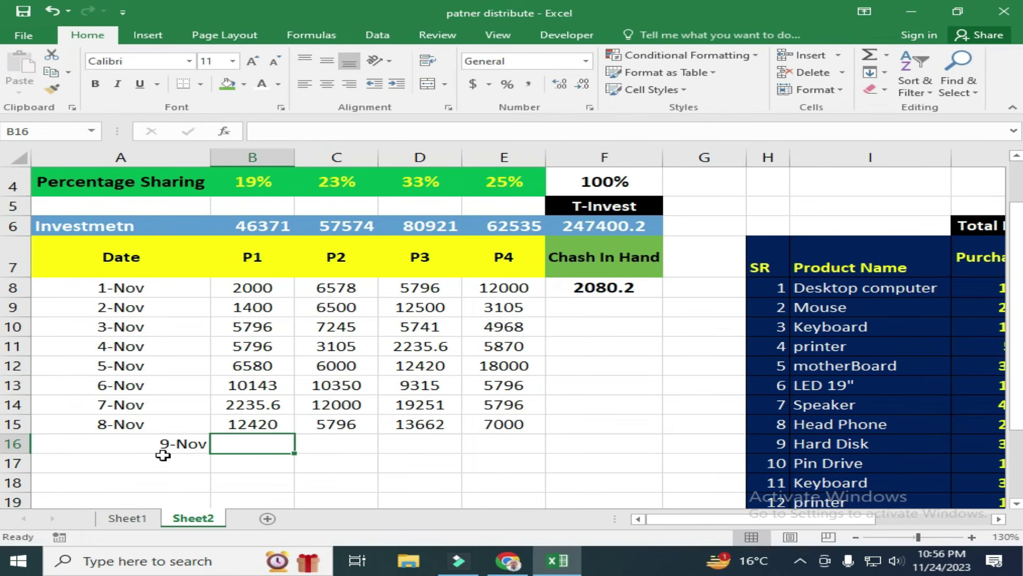
text(5000)
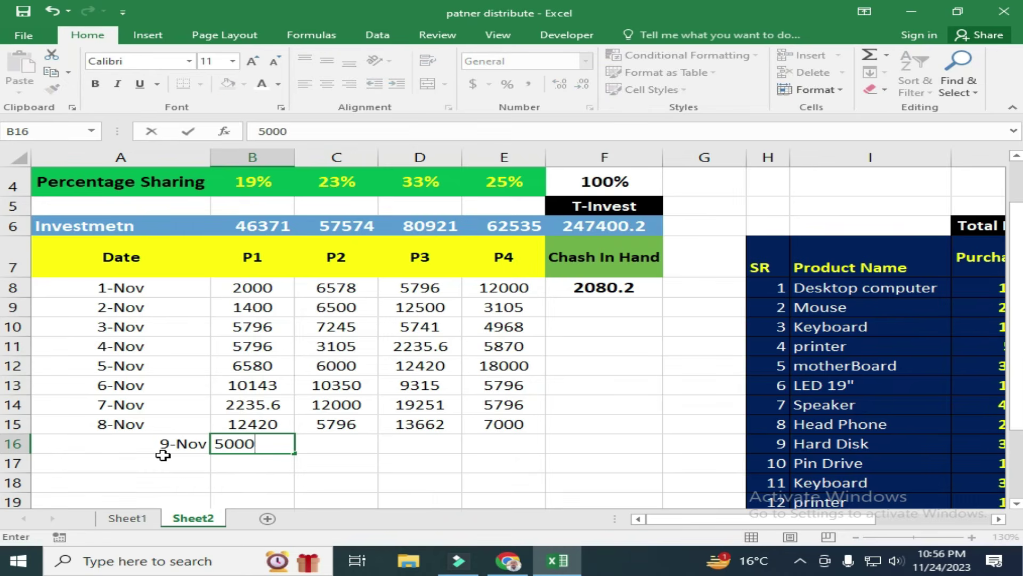
key(Return)
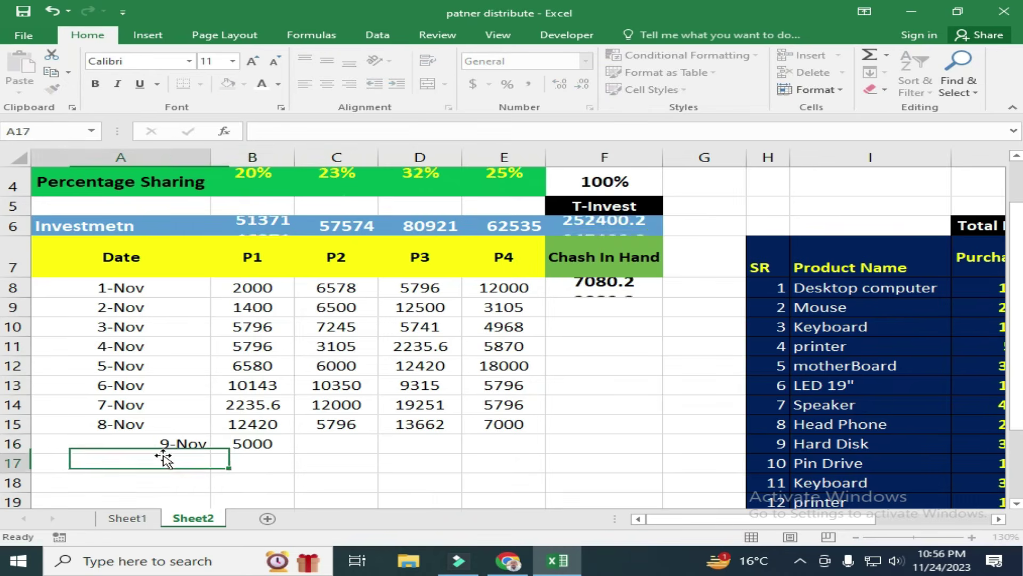
key(Up)
key(Right)
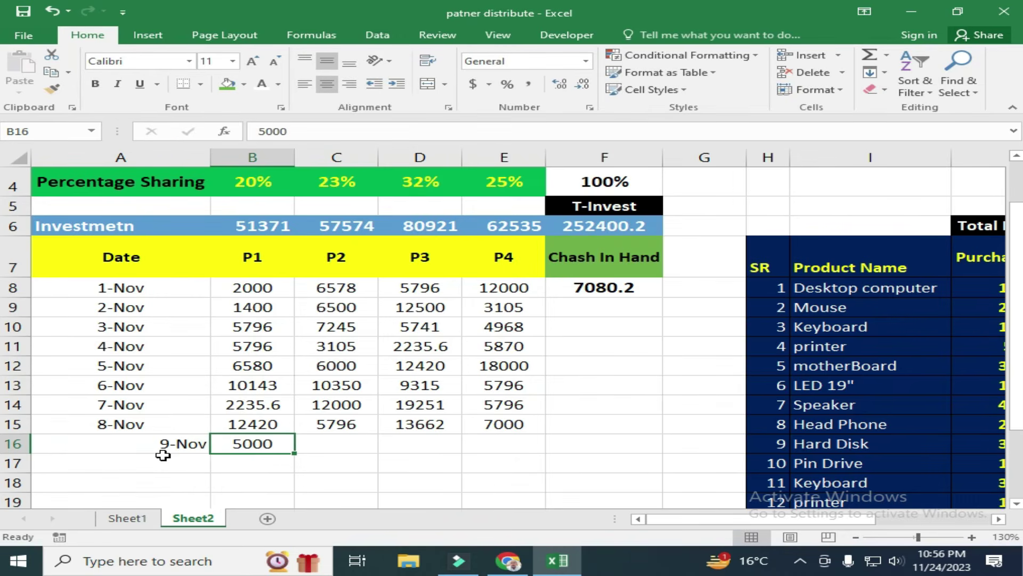
scroll(299, 325, up, 1)
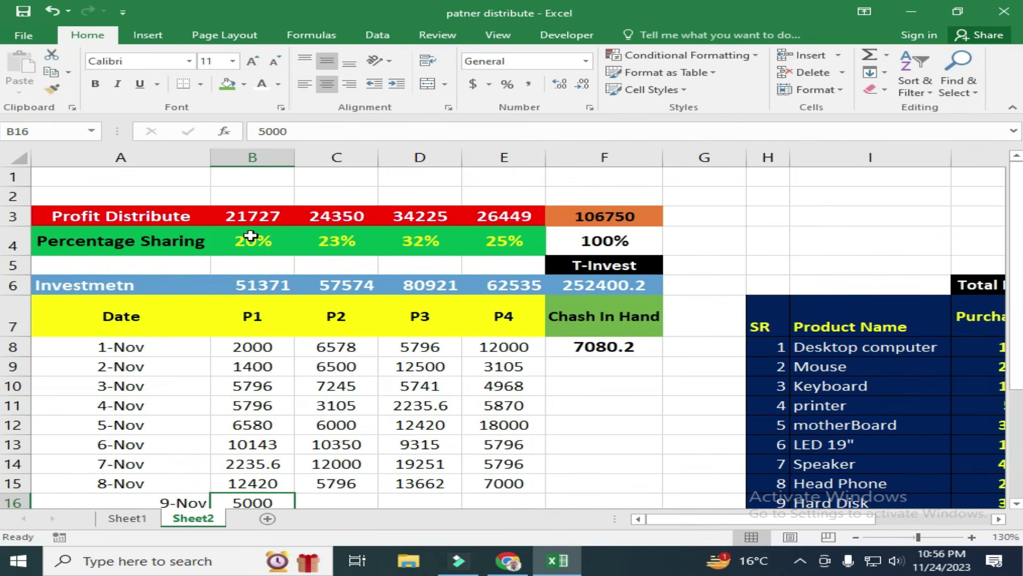
- Enter investments of 0 for P2 and 7000 for P3 in the 9-Nov row
scroll(283, 479, down, 1)
key(Right)
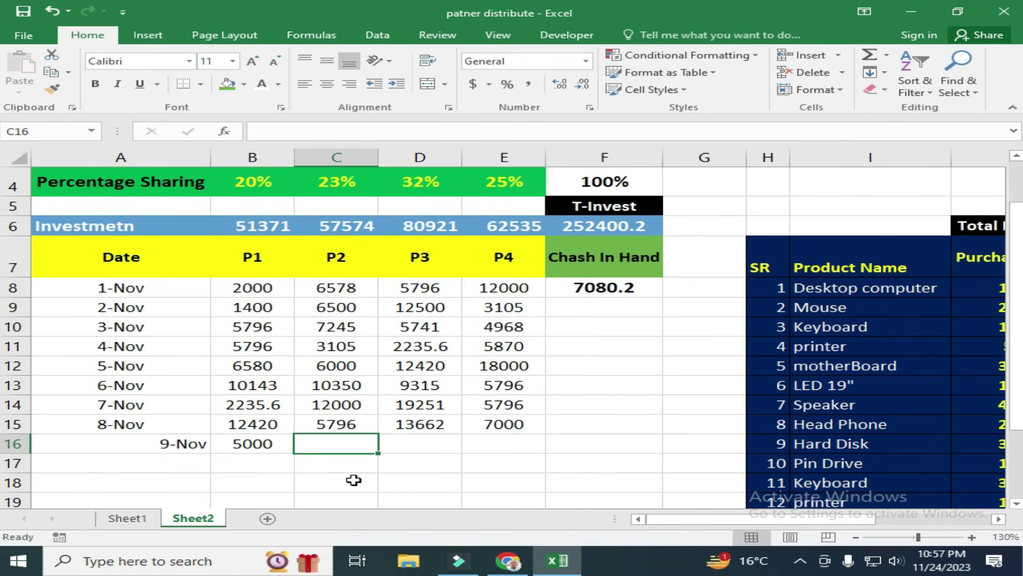
text(0)
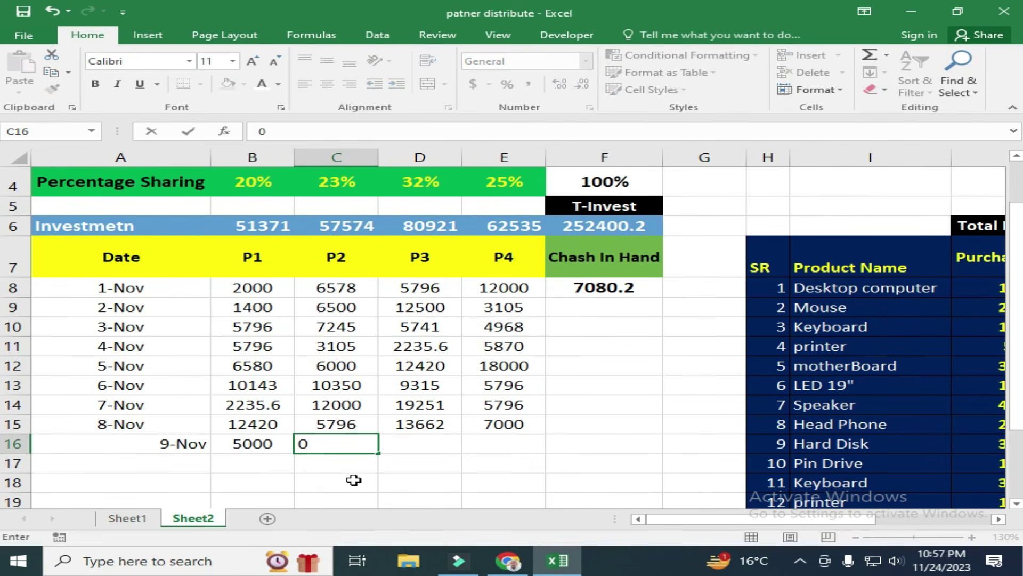
key(Tab)
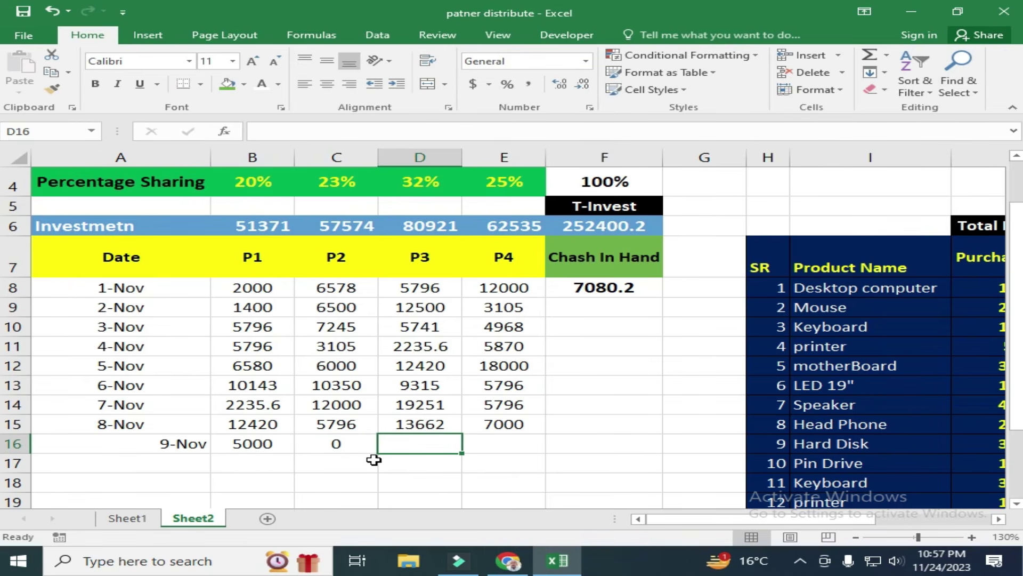
text(7000)
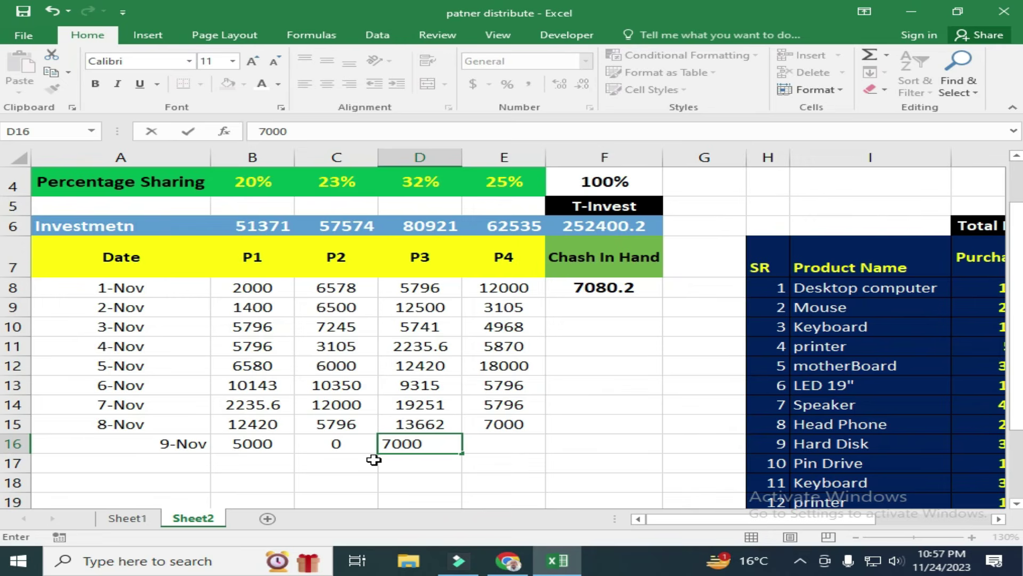
key(Return)
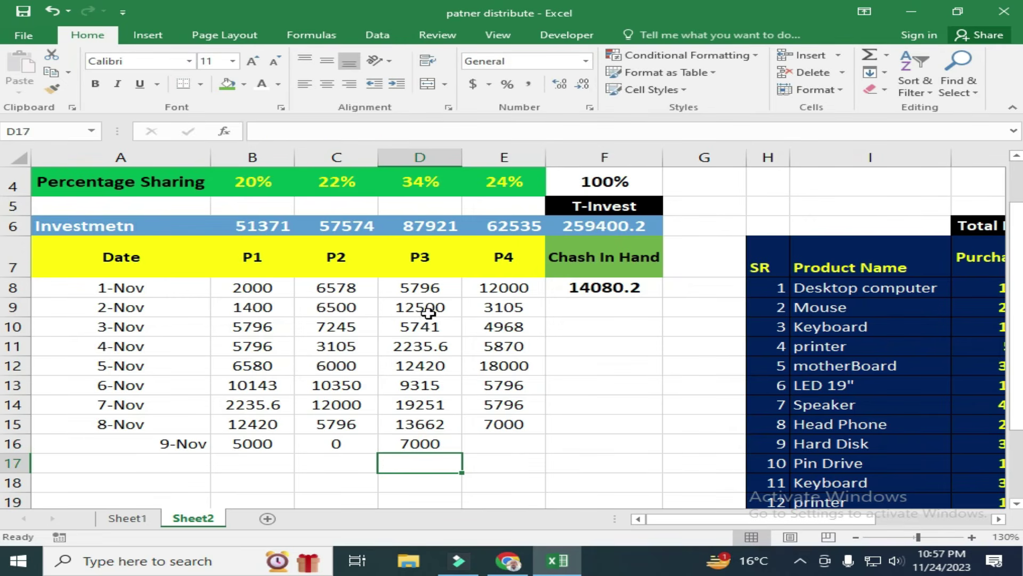
scroll(428, 312, up, 1)
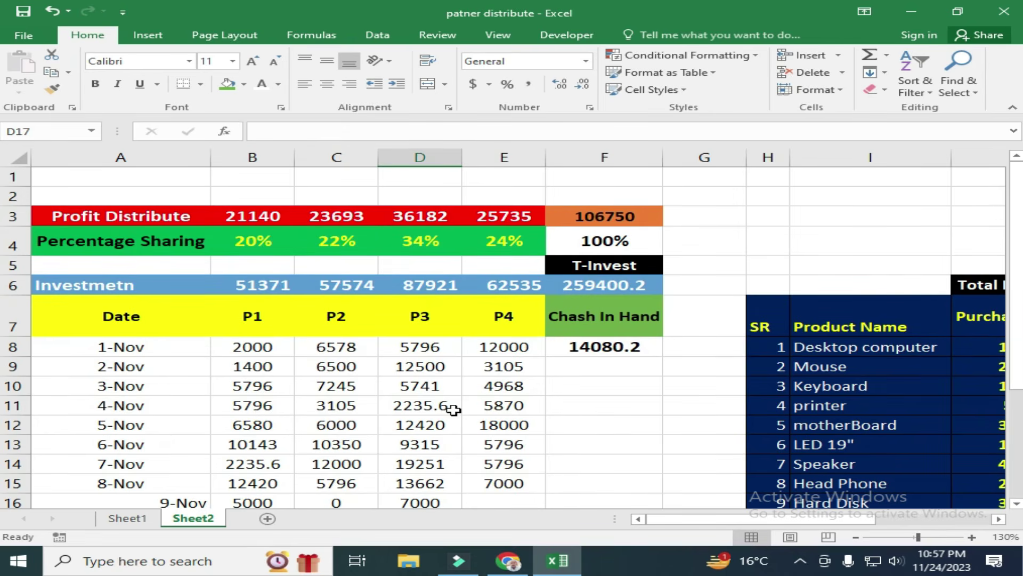
- Enter an investment of 4500 for P4 in the 9-Nov row
scroll(453, 409, down, 2)
click(486, 380)
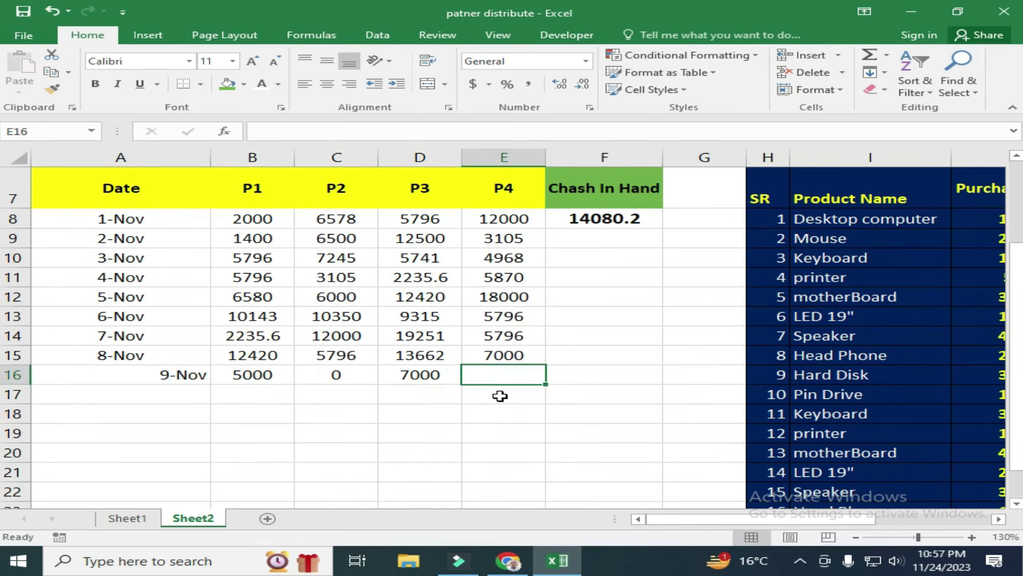
scroll(500, 396, up, 1)
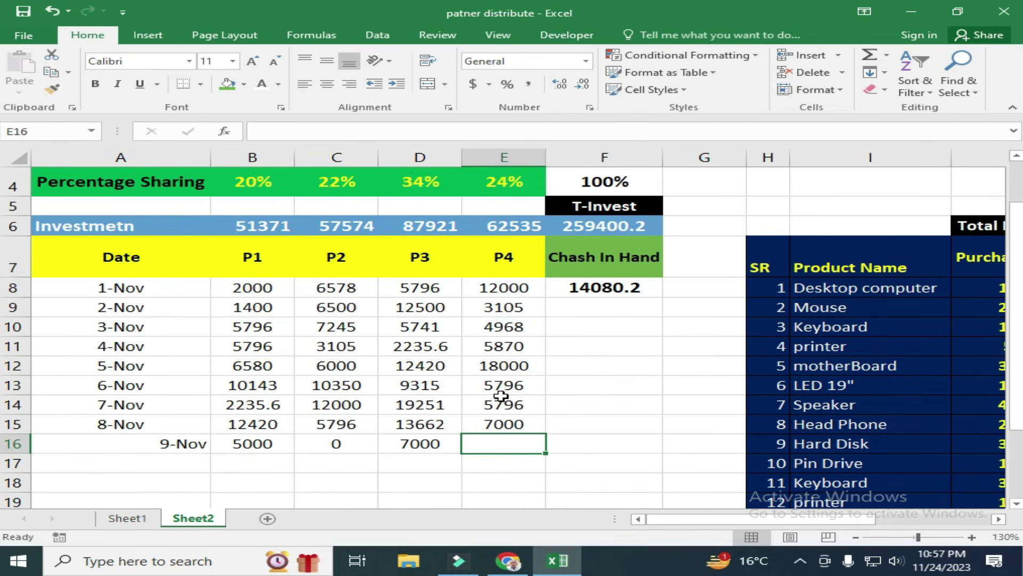
text(4500)
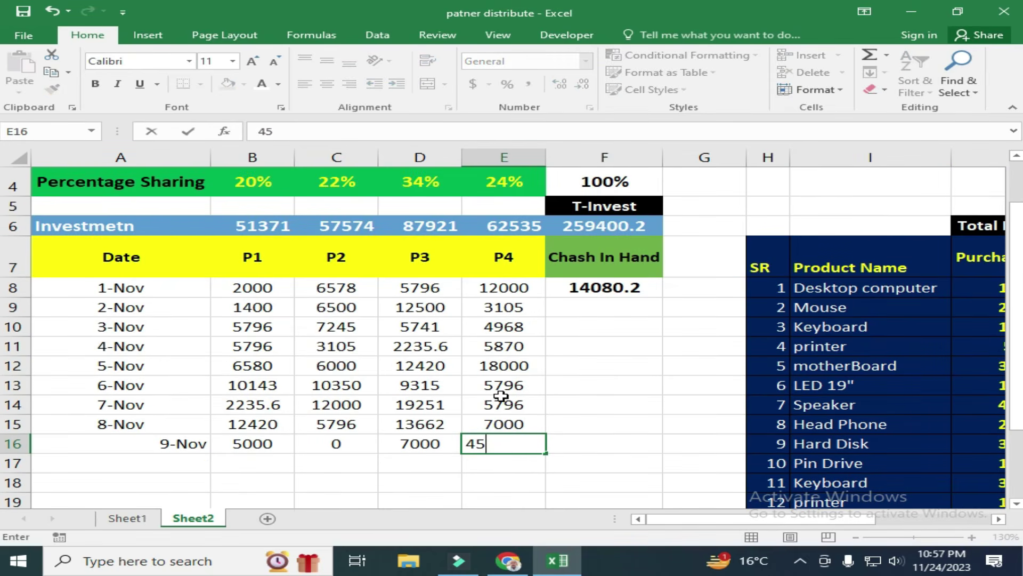
key(Return)
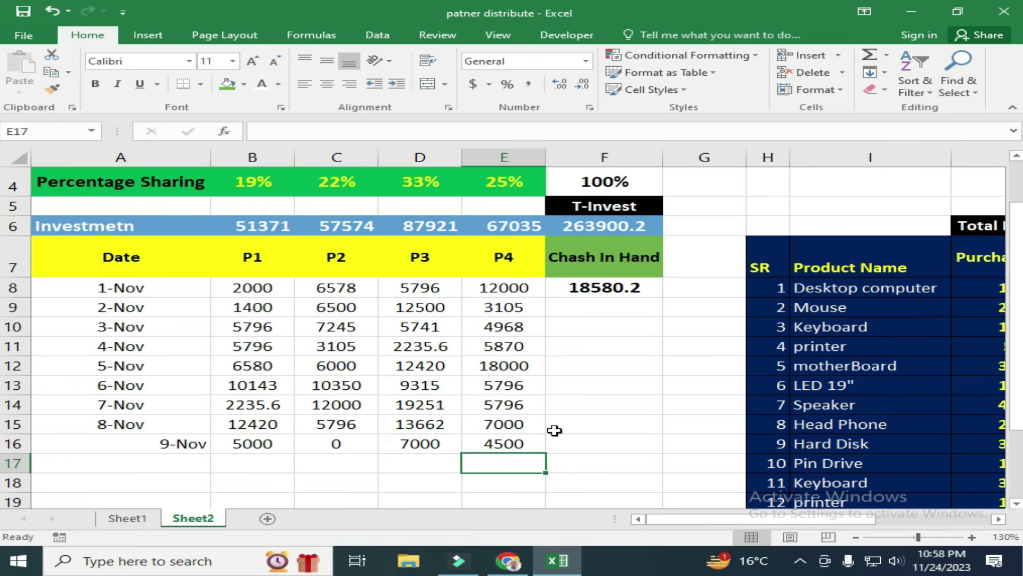
scroll(538, 432, up, 1)
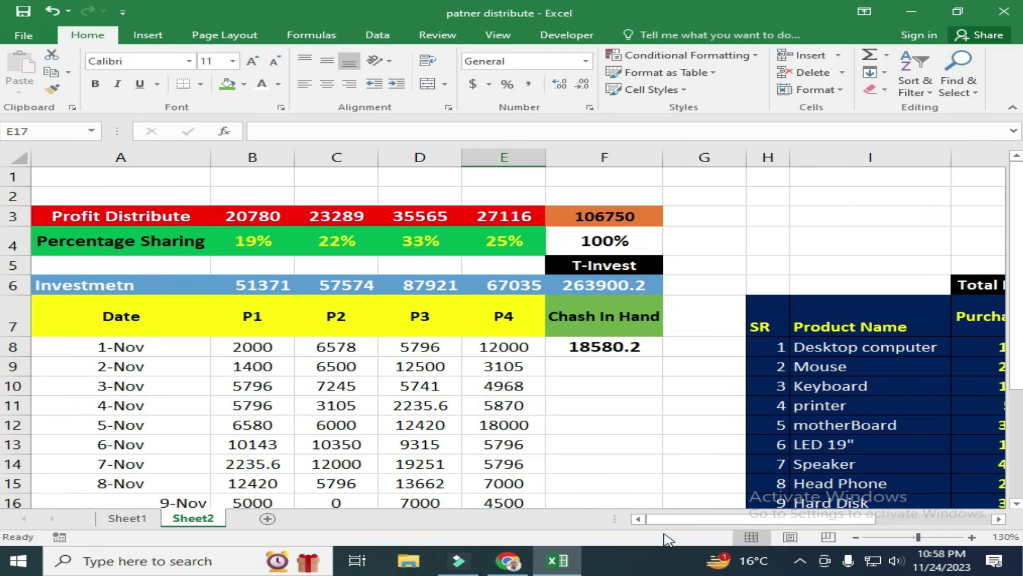
- Start a new product row below the last Pin Drive entry by entering 18 in the SR column at H26
drag(678, 525, 799, 521)
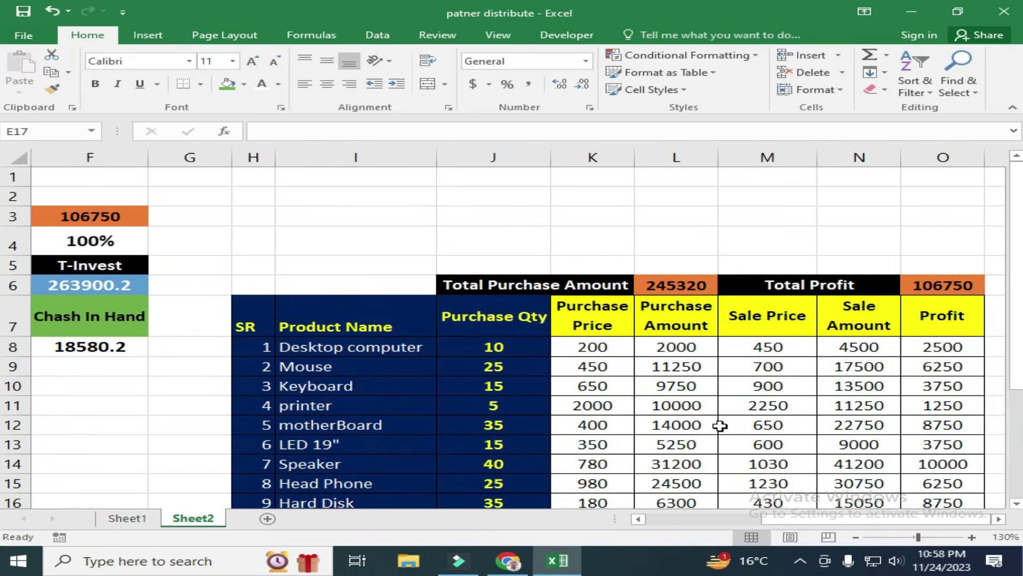
scroll(719, 425, down, 3)
scroll(719, 425, down, 1)
click(264, 429)
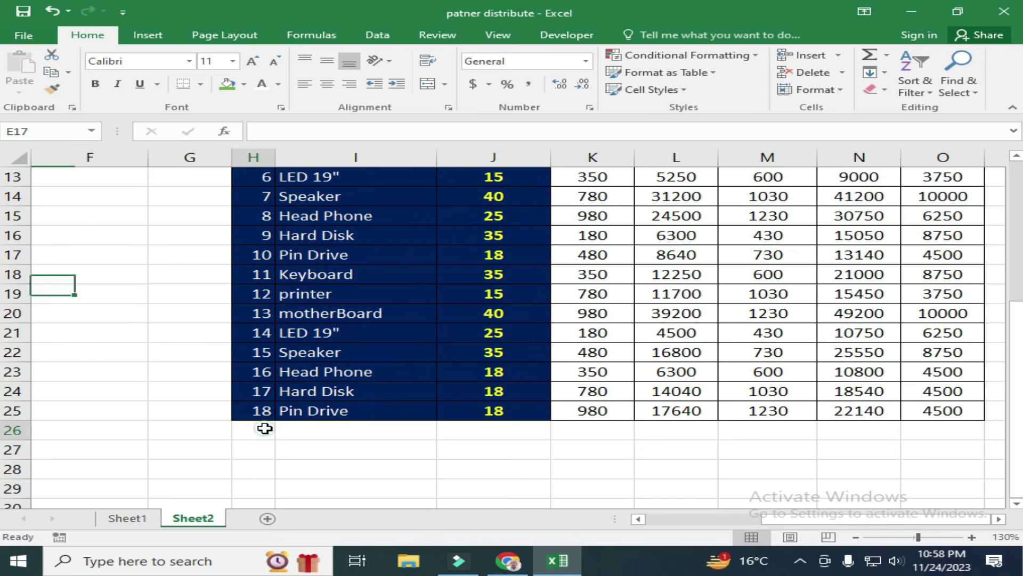
text(18)
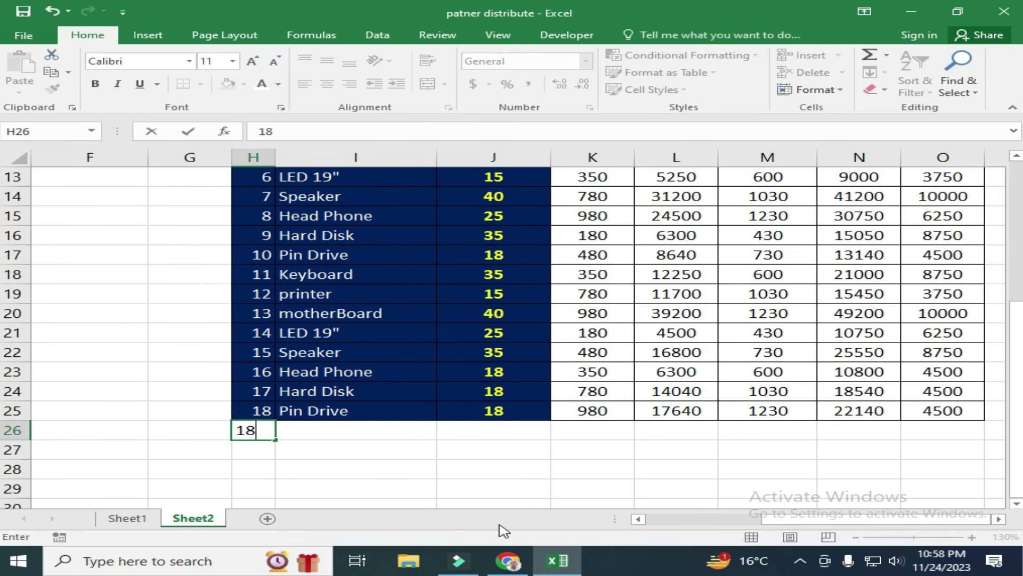
key(Tab)
- Copy the product name "Hard Disk" from I24 into the new row at I26
key(Up)
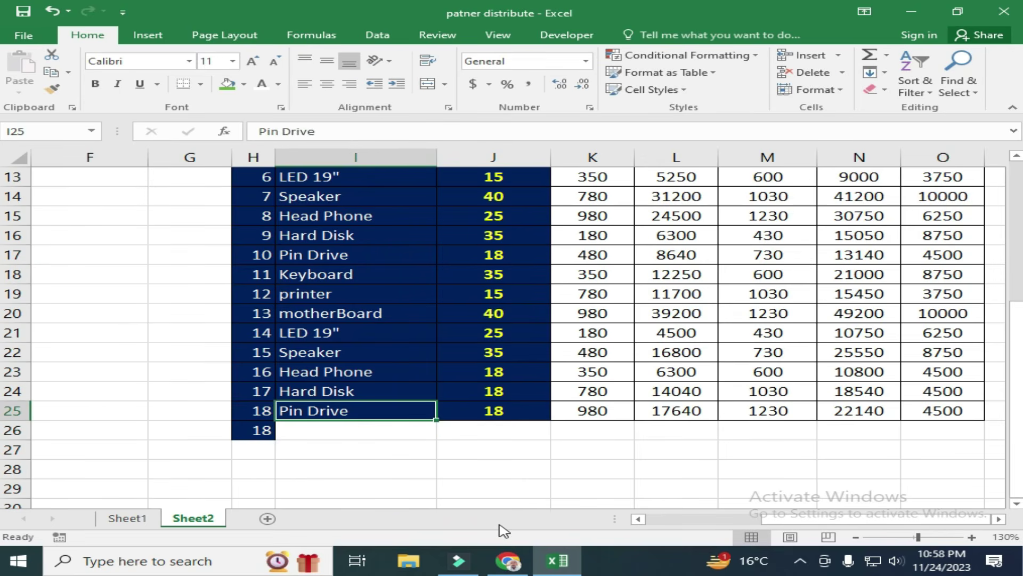
key(Up)
key(ctrl+c)
key(Down)
key(Down)
key(ctrl+v)
key(Tab)
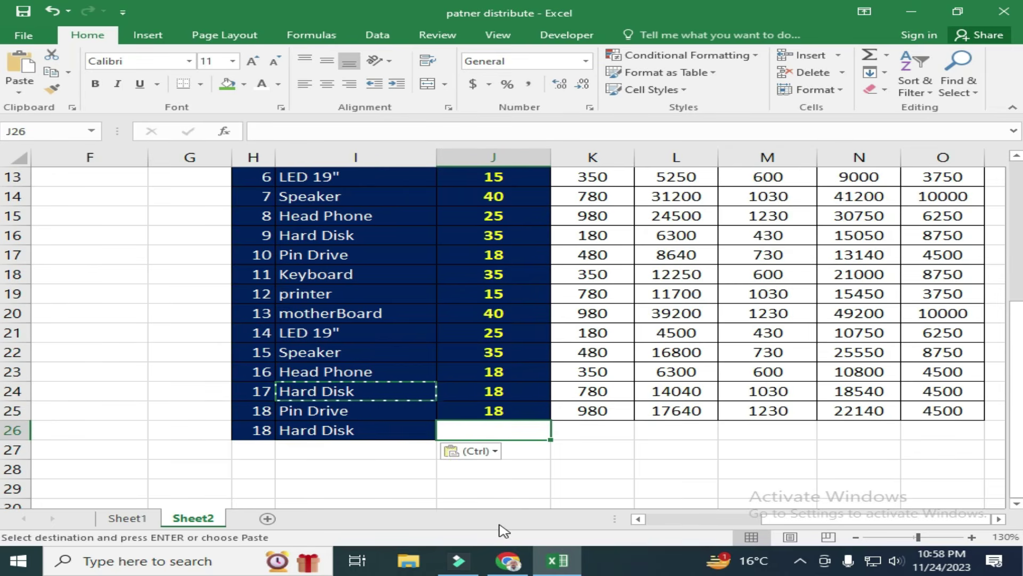
- Enter a purchase quantity of 10 for the new Hard Disk row and copy the 780 purchase price from K24 into K26
text(10)
key(Tab)
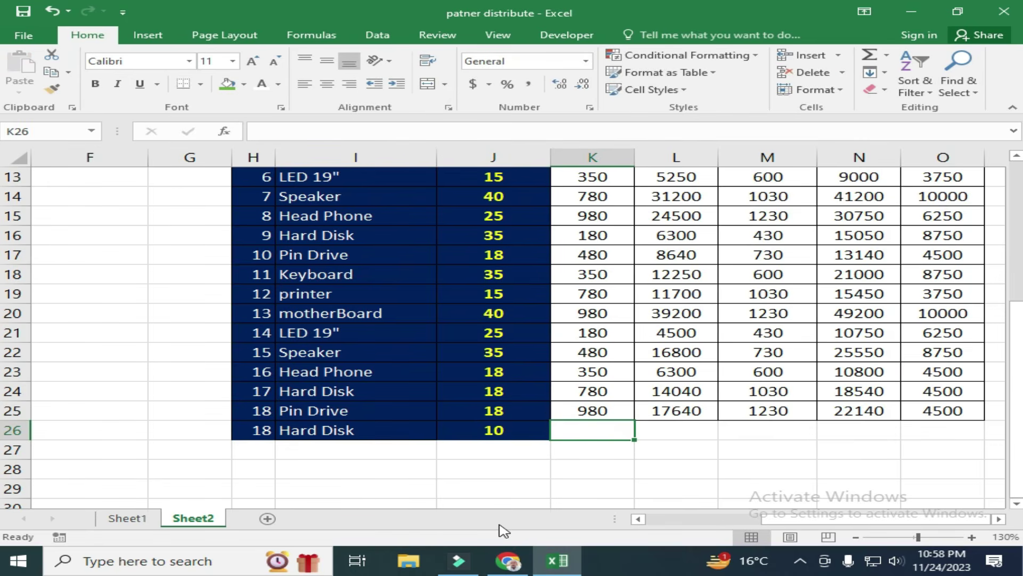
key(Up)
key(Up)
key(ctrl+c)
key(Down)
key(Down)
key(ctrl+v)
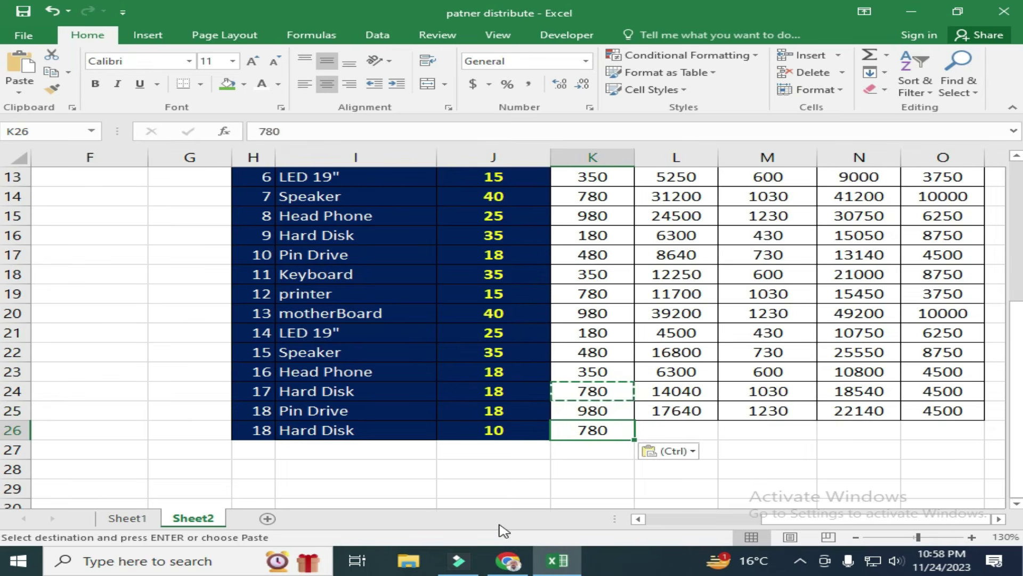
- Fill the Purchase Amount formula down into L26 and enter a sale price of 1030 in M26
key(Right)
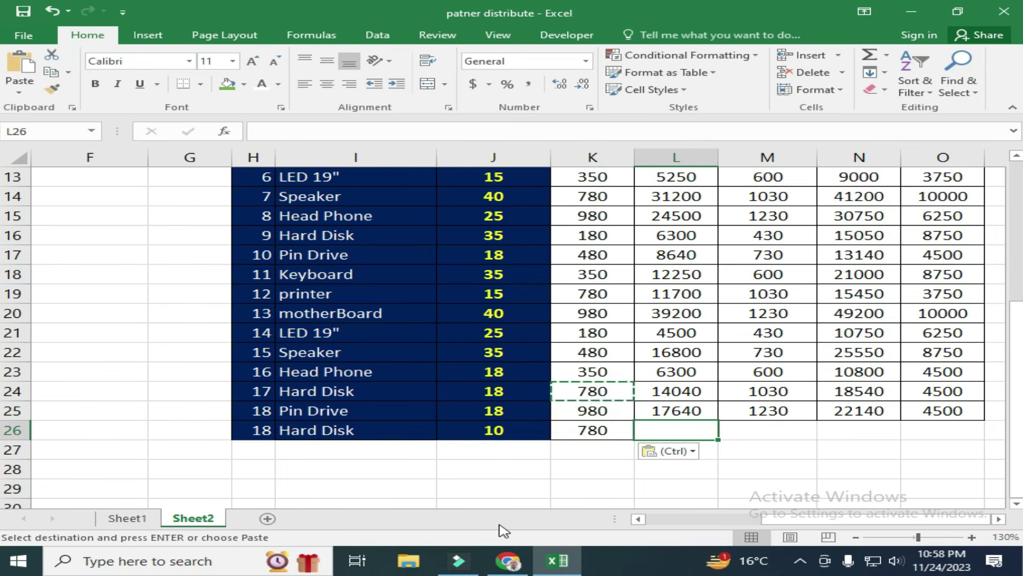
key(ctrl+d)
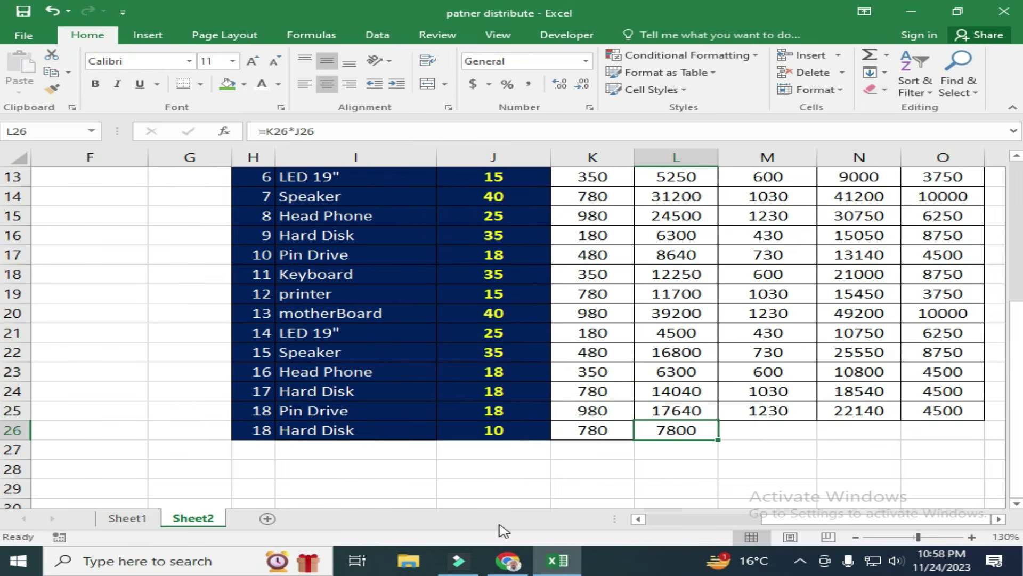
key(Right)
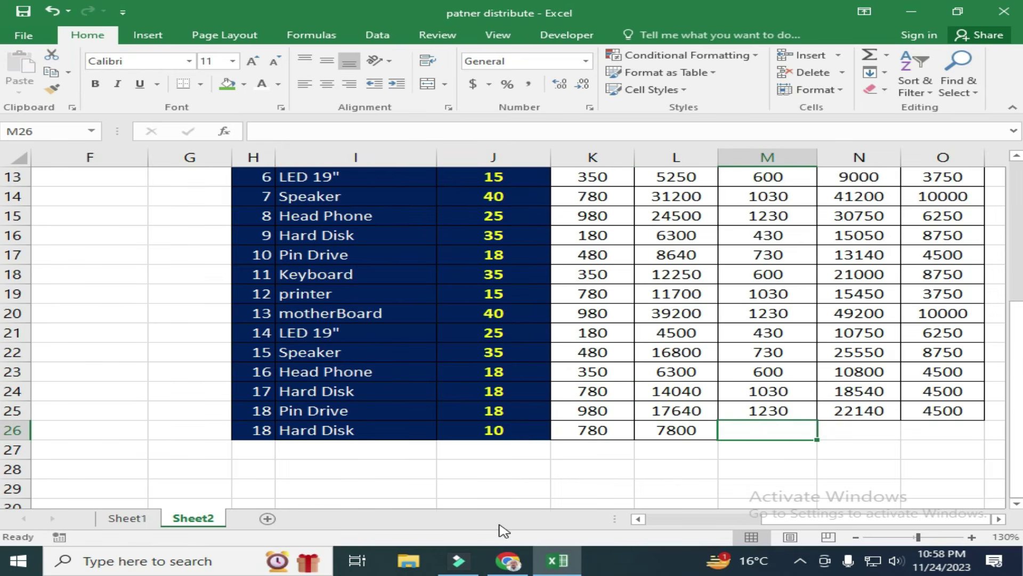
scroll(503, 530, up, 3)
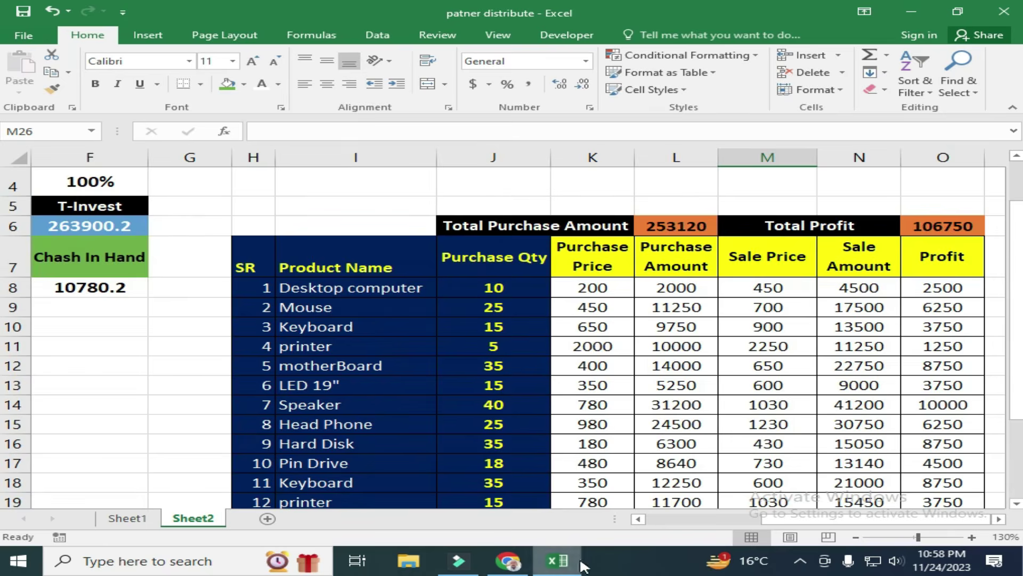
scroll(765, 488, down, 2)
scroll(765, 488, down, 2)
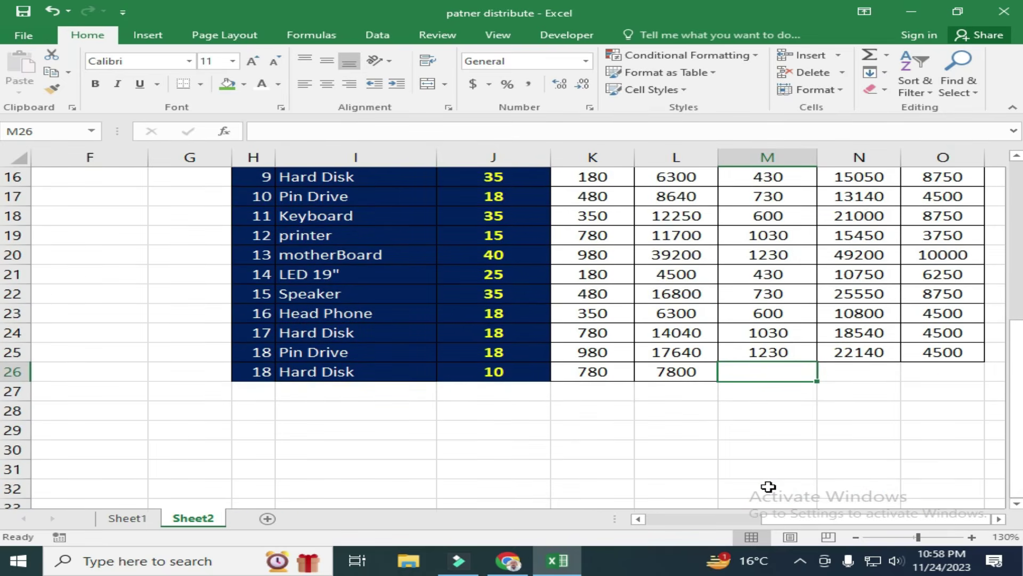
text(1030)
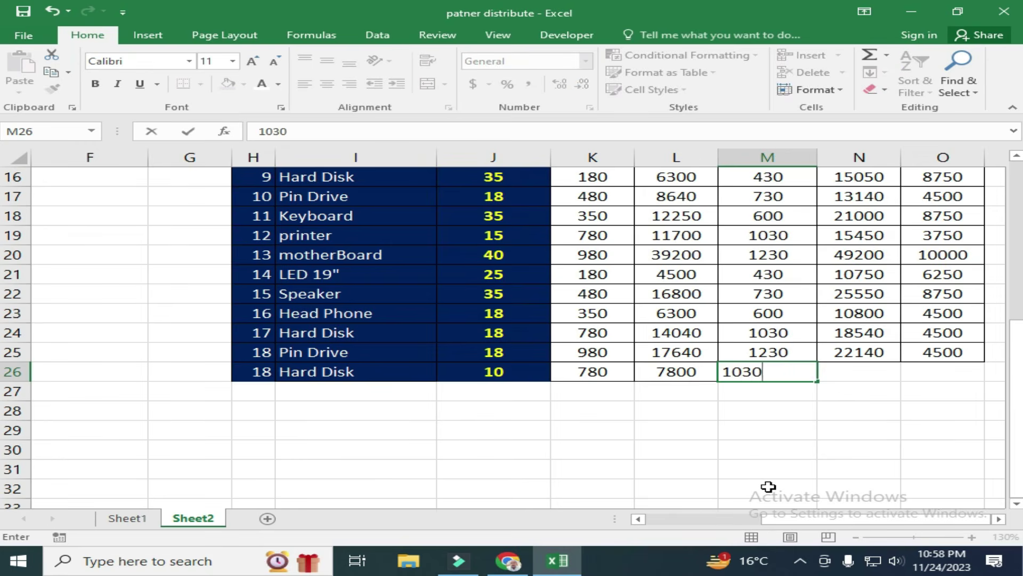
key(Return)
- Fill the Sale Amount and Profit formulas from row 25 down into N26 and O26
key(Up)
key(Right)
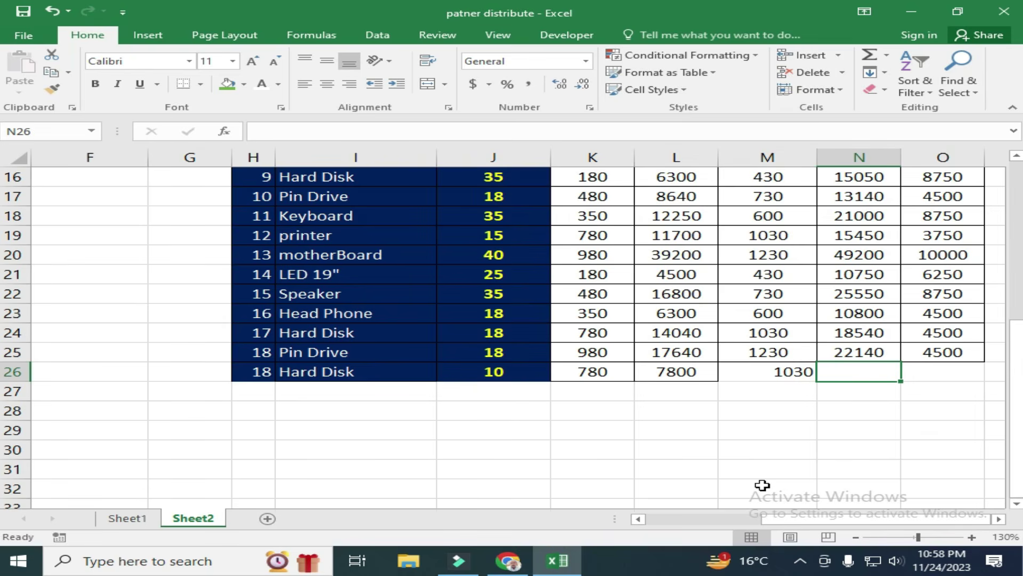
key(ctrl+d)
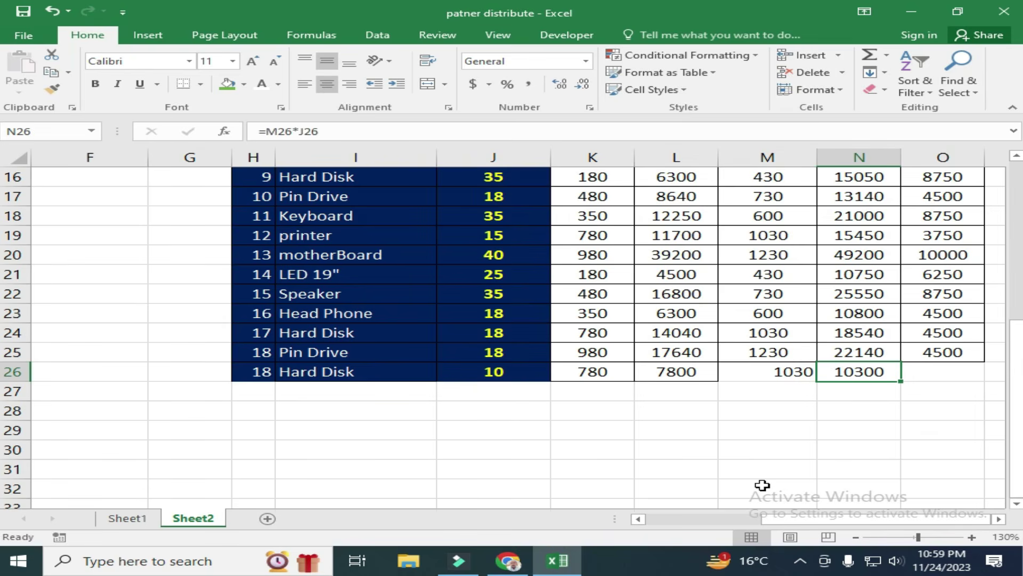
key(Right)
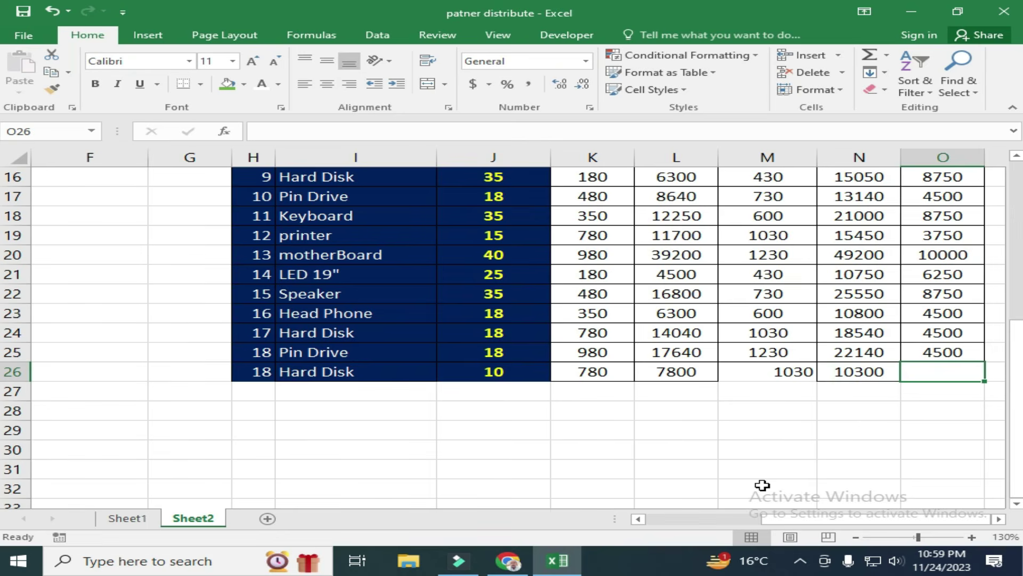
key(ctrl+d)
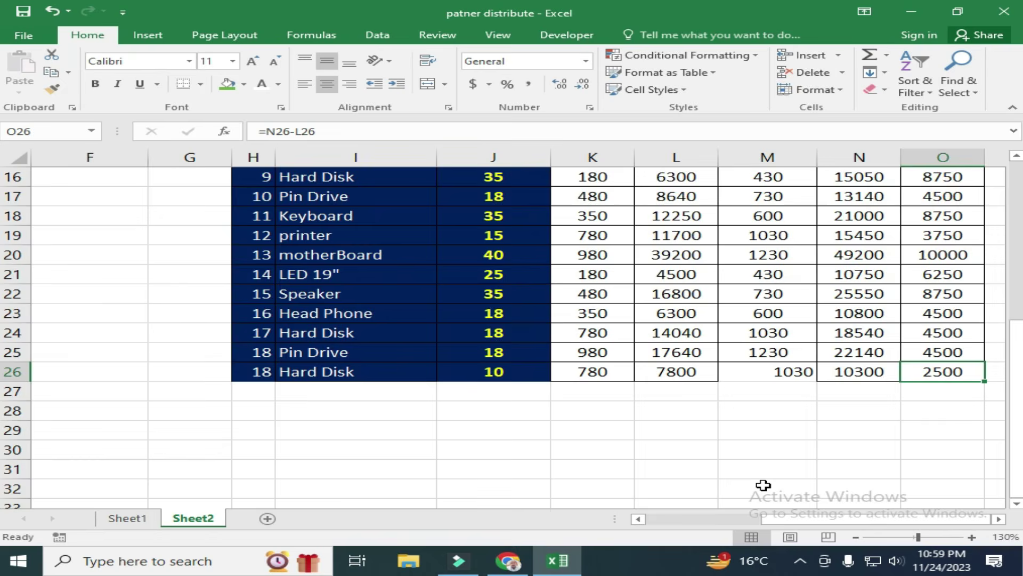
- Check the Total Profit formula in O6 and the partners' profit distribution and cash in hand
scroll(763, 485, up, 5)
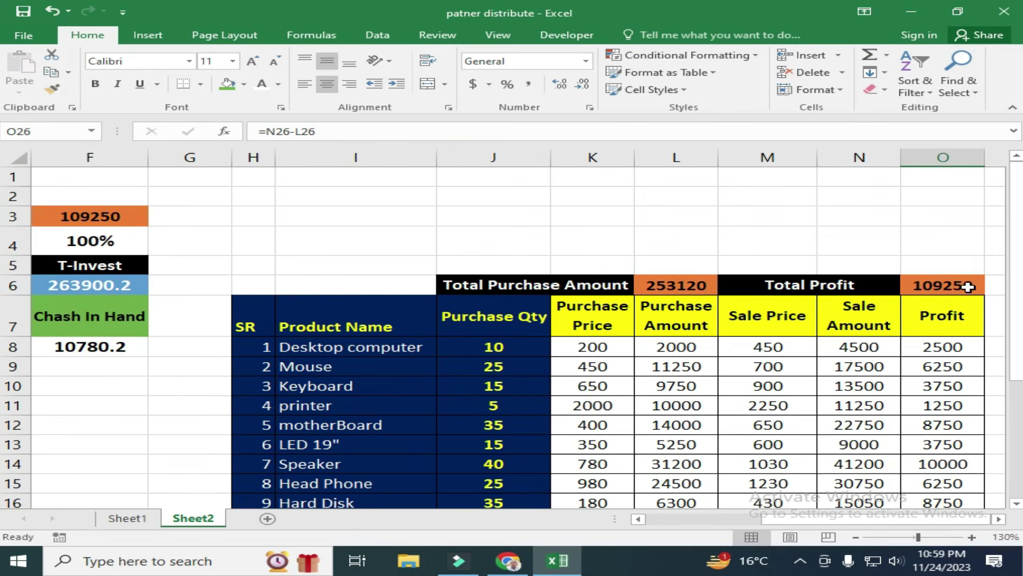
click(956, 284)
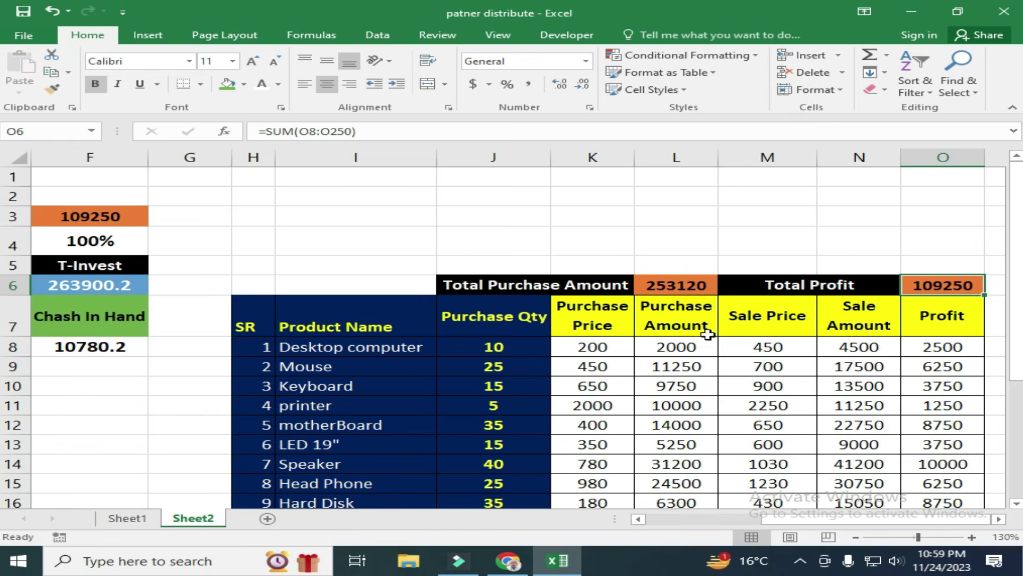
drag(834, 516, 710, 516)
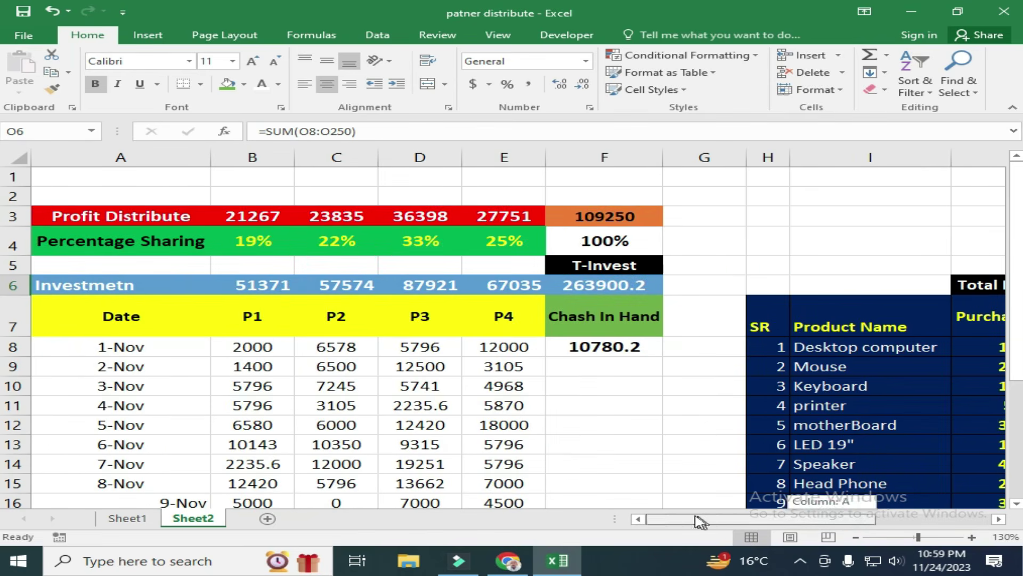